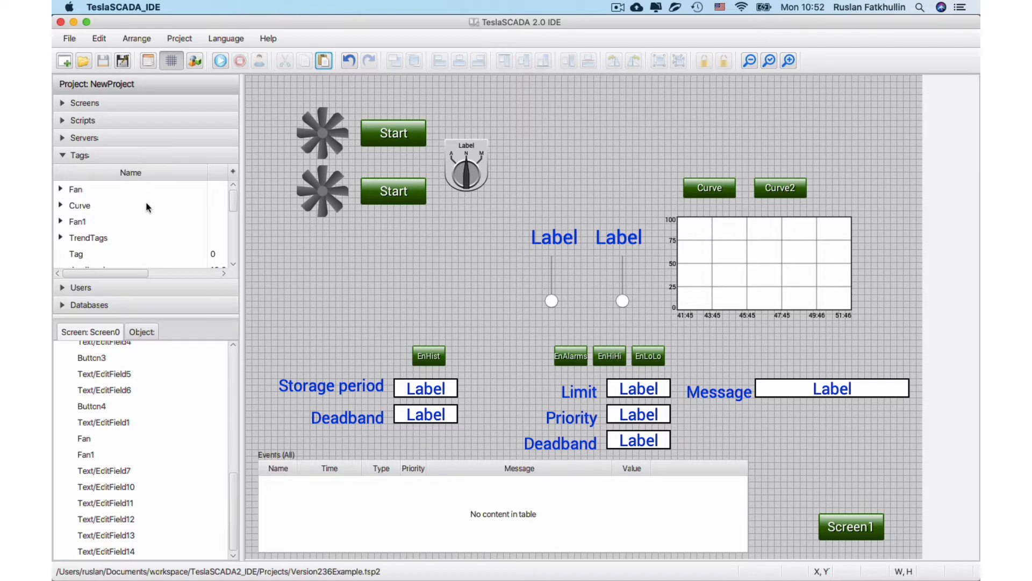
# Examine the group placeholders in the name and description of the FanSpeed tag in the Fan group's Round subgroup.
pyautogui.click(61, 190)
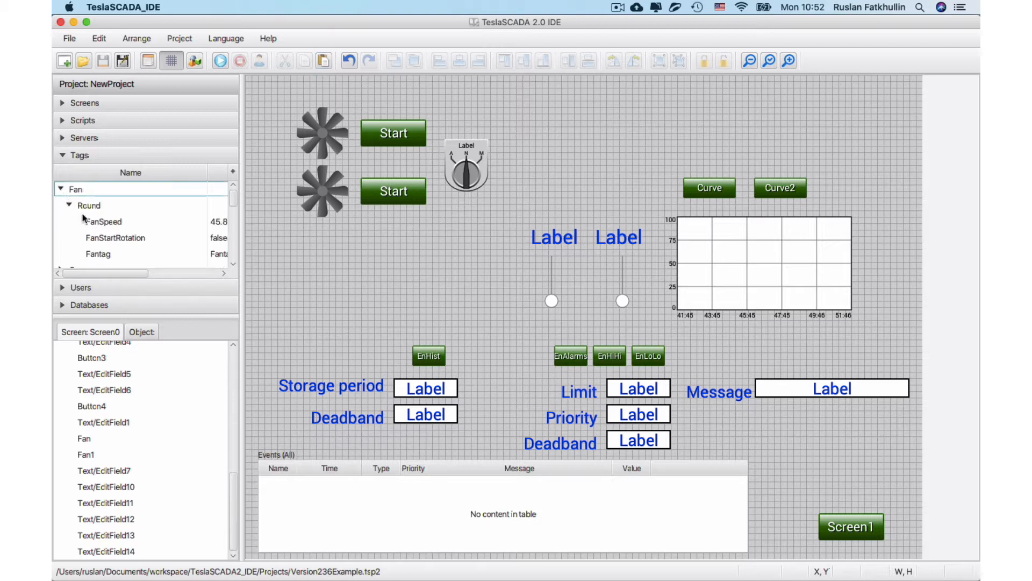
pyautogui.doubleClick(105, 223)
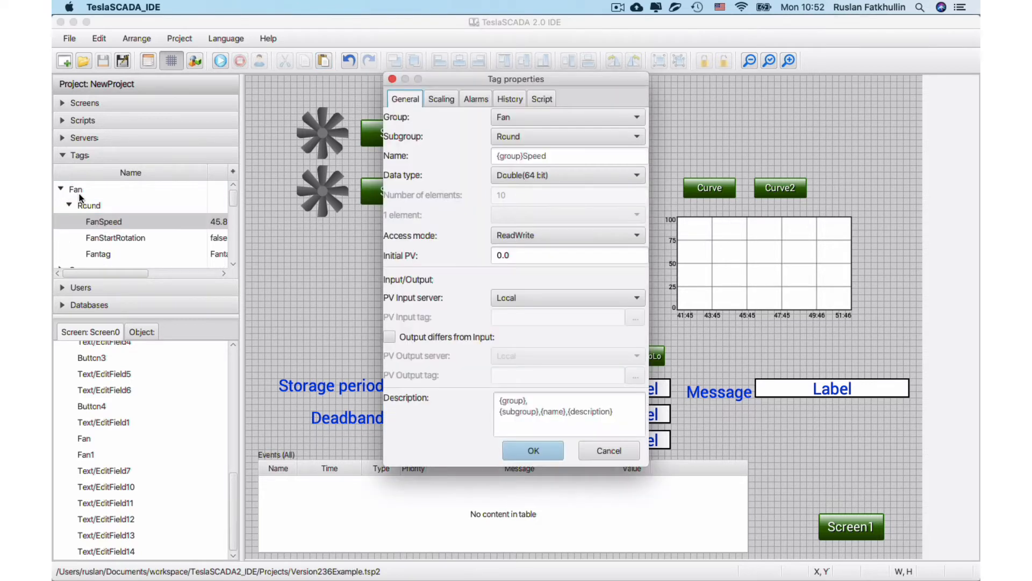
pyautogui.moveTo(522, 156); pyautogui.dragTo(500, 157)
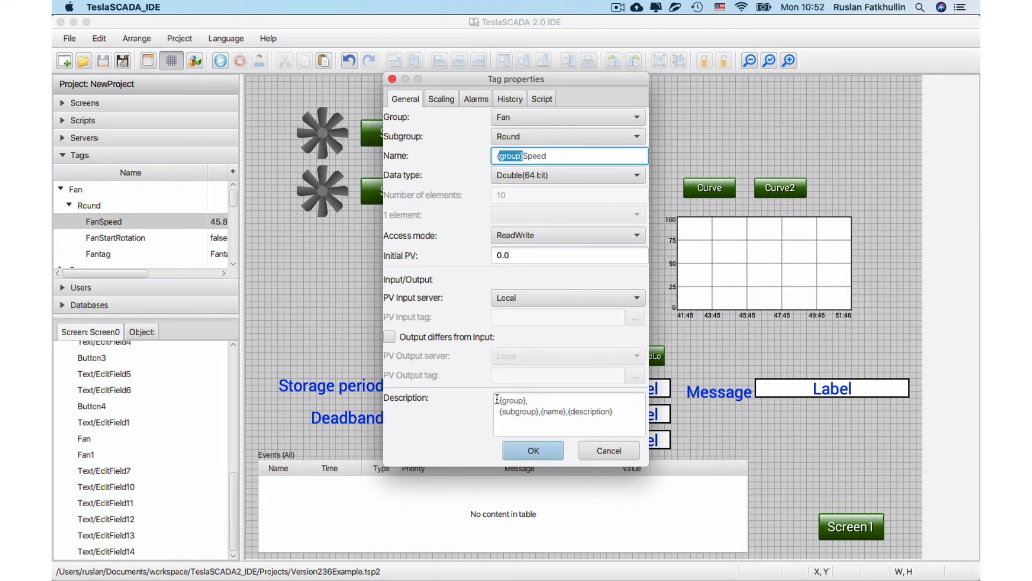
pyautogui.moveTo(497, 399); pyautogui.dragTo(623, 413)
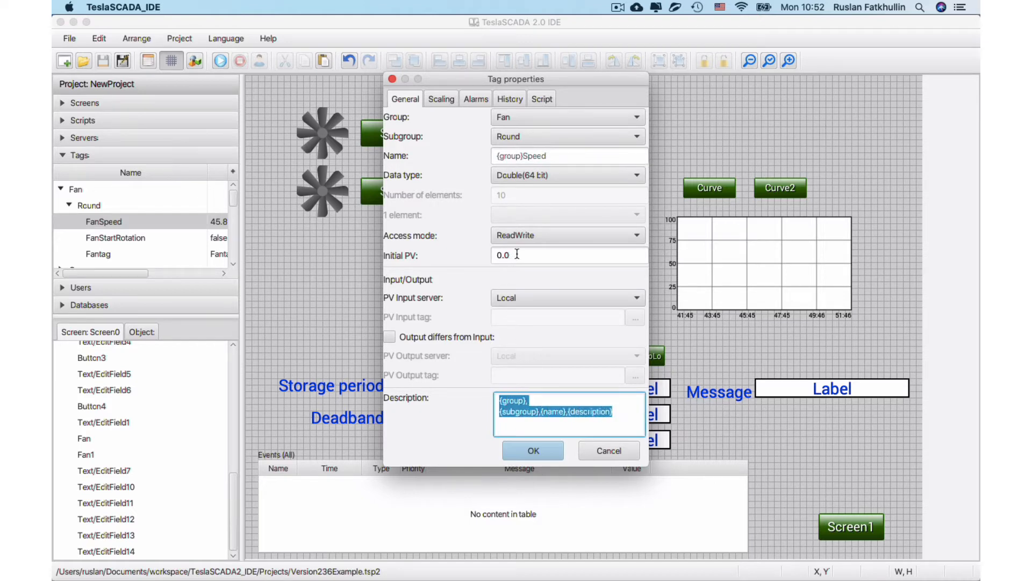
pyautogui.click(606, 454)
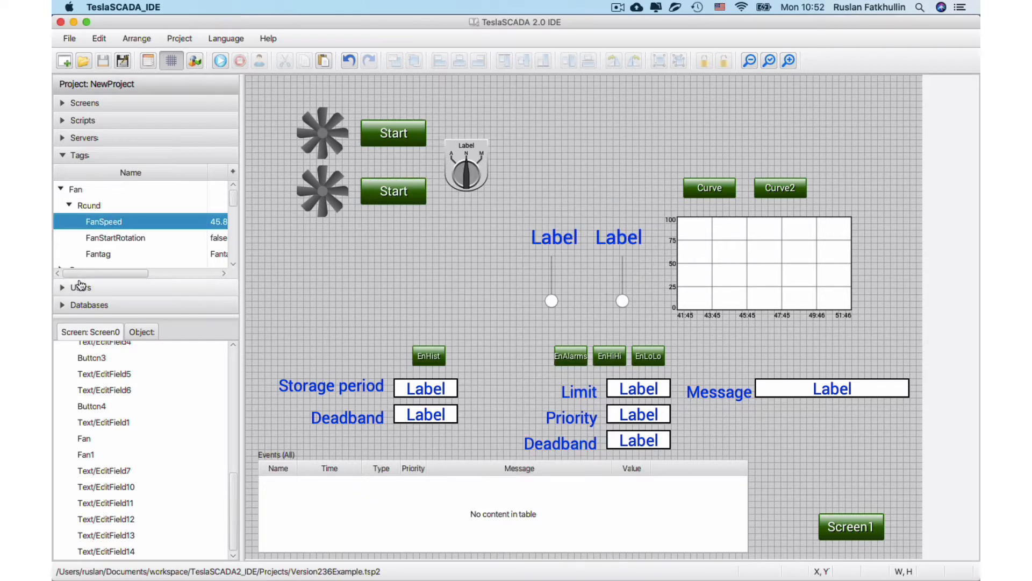
# Examine the general properties of the Fantag tag, including its name and initial value placeholders.
pyautogui.click(95, 252)
pyautogui.doubleClick(94, 252)
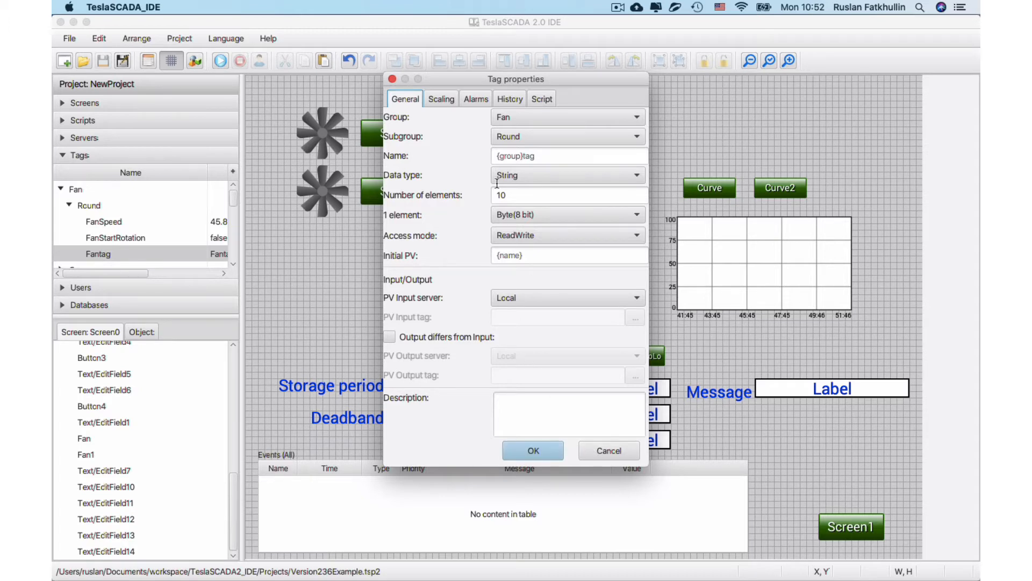
pyautogui.click(613, 450)
# Examine the name and value placeholders in the HiHi alarm message of the Fan1Speed tag in the Fan1 group.
pyautogui.scroll(-2, 129, 186)
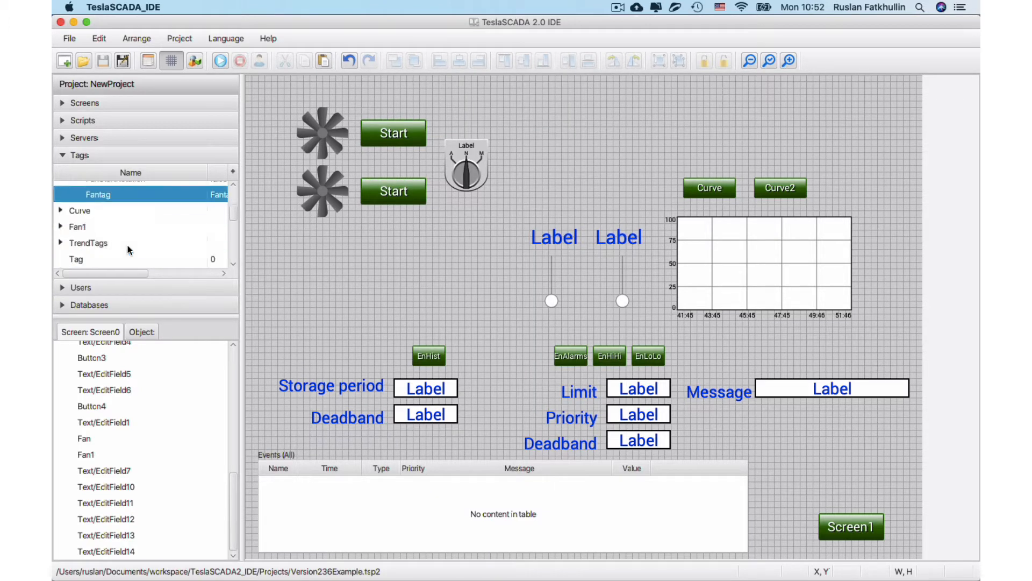
pyautogui.click(60, 227)
pyautogui.click(70, 239)
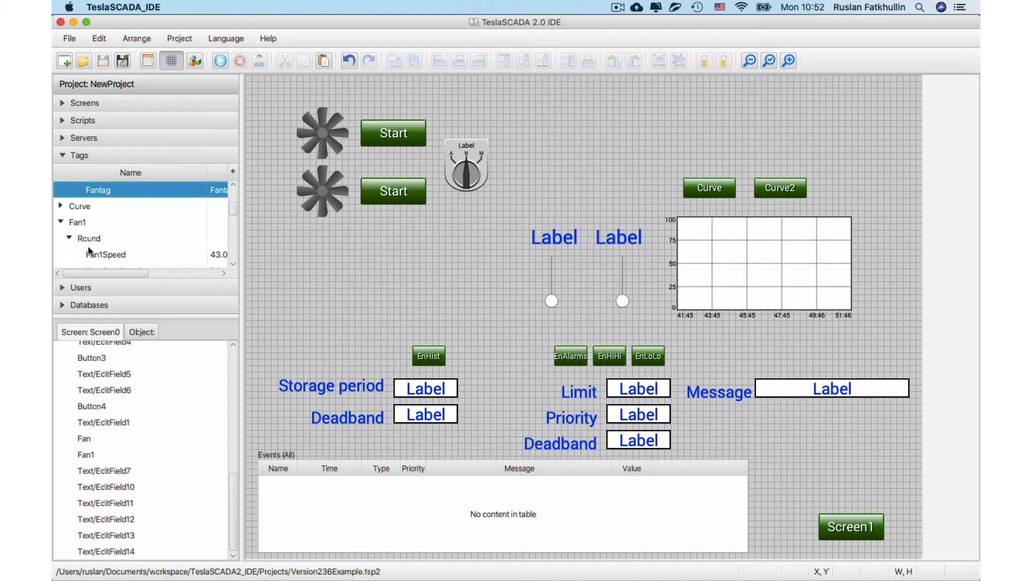
pyautogui.doubleClick(109, 252)
pyautogui.click(474, 98)
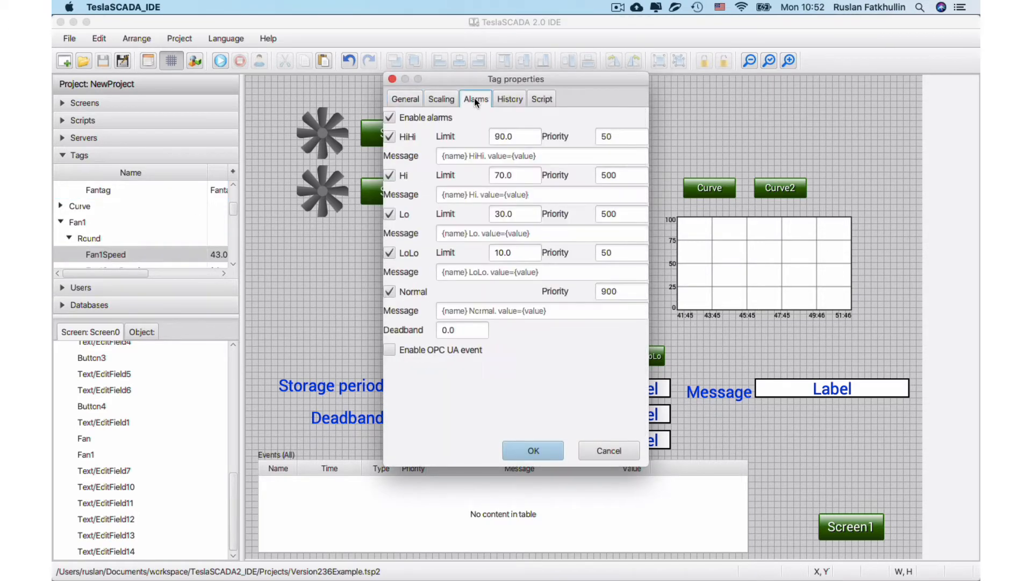
pyautogui.click(469, 155)
pyautogui.moveTo(468, 155); pyautogui.dragTo(431, 156)
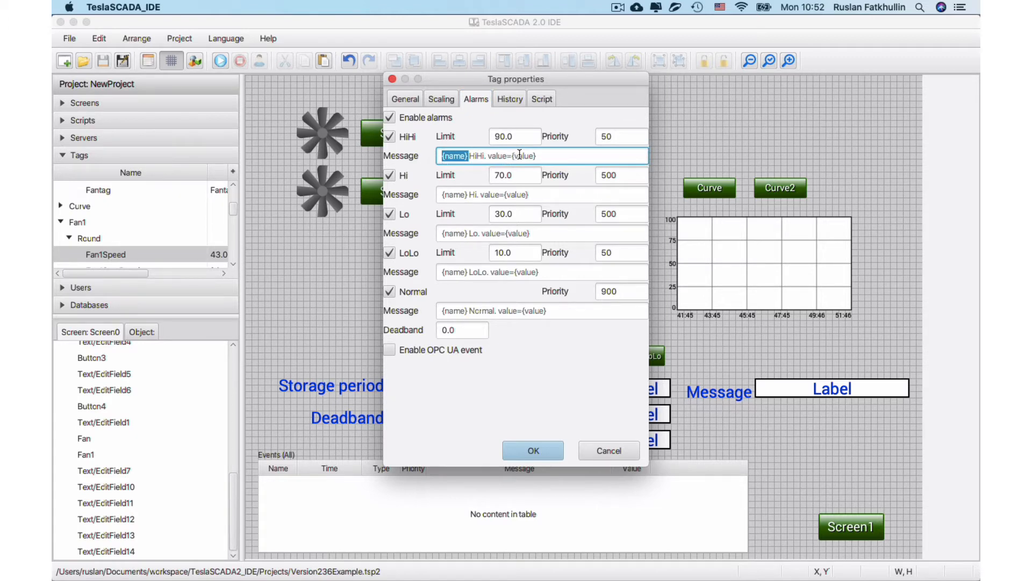
pyautogui.moveTo(512, 156); pyautogui.dragTo(555, 156)
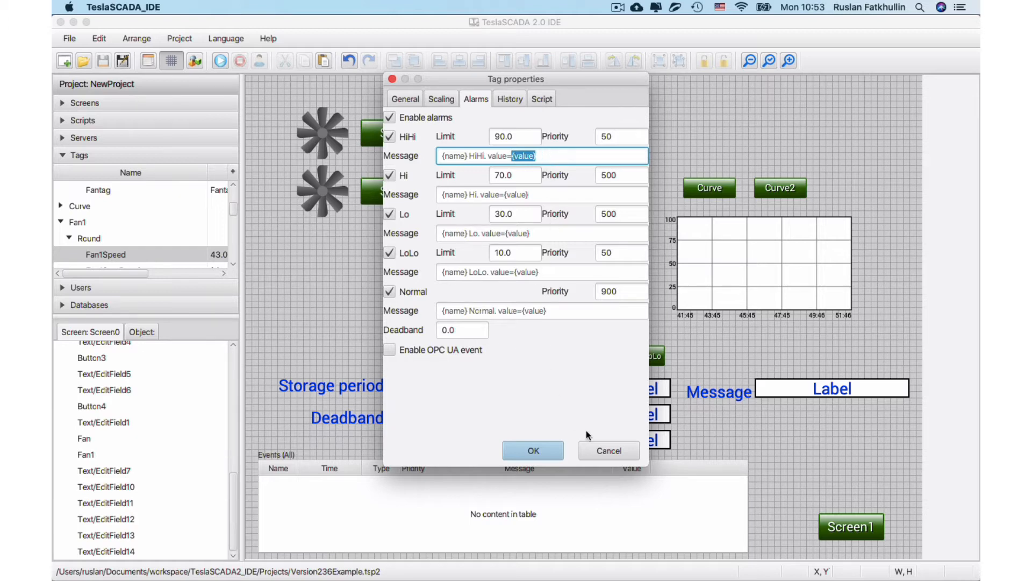
pyautogui.click(606, 450)
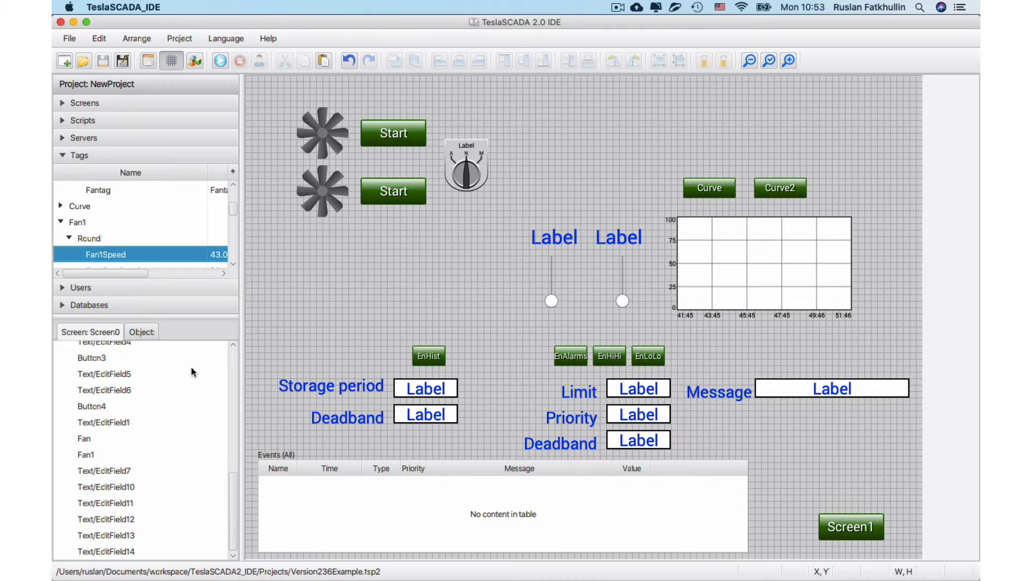
# Examine the placeholders in the name and rotation indicator tag of the Fan object inside the Fan screen group.
pyautogui.scroll(5, 193, 371)
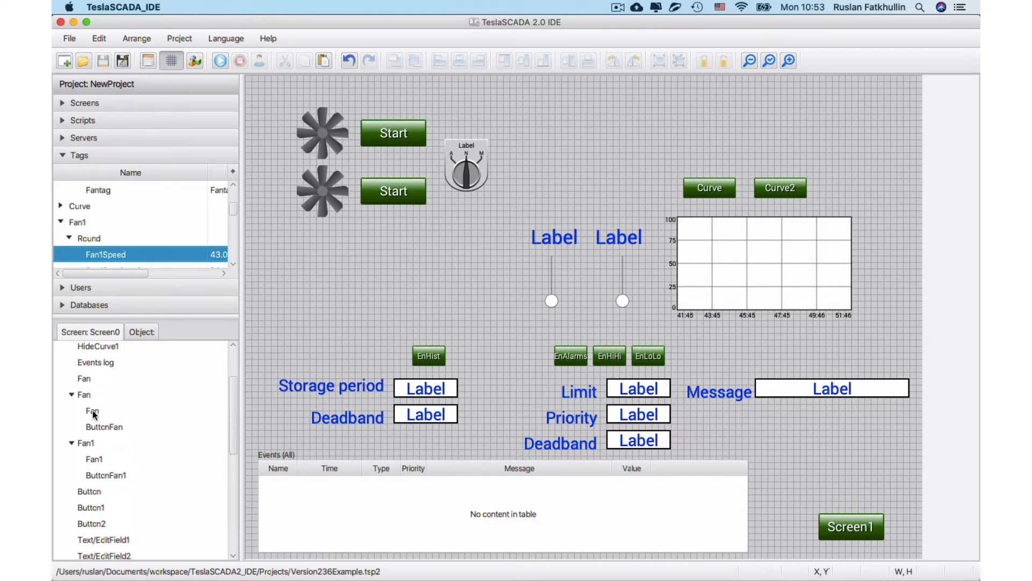
pyautogui.doubleClick(93, 411)
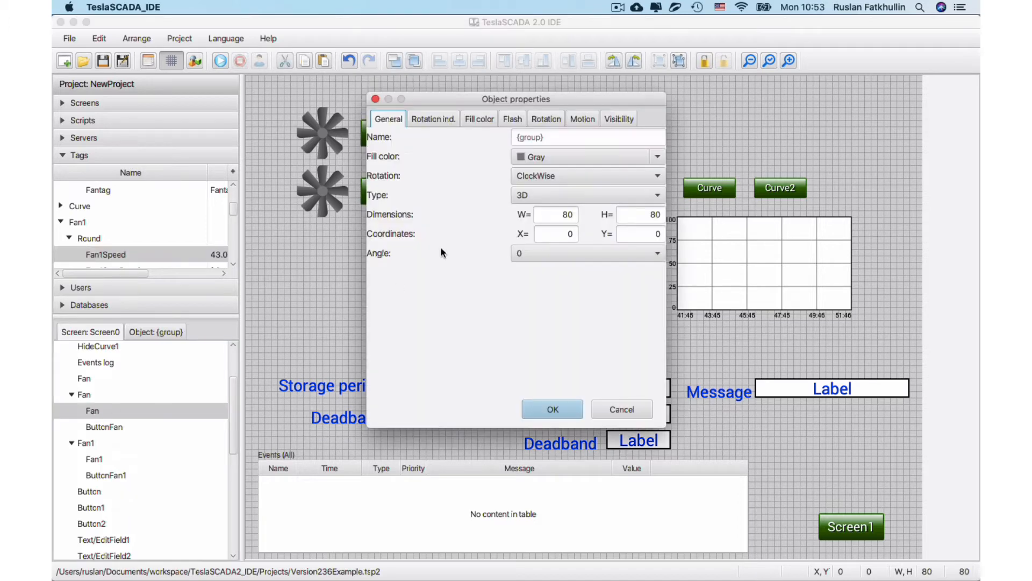
pyautogui.click(550, 138)
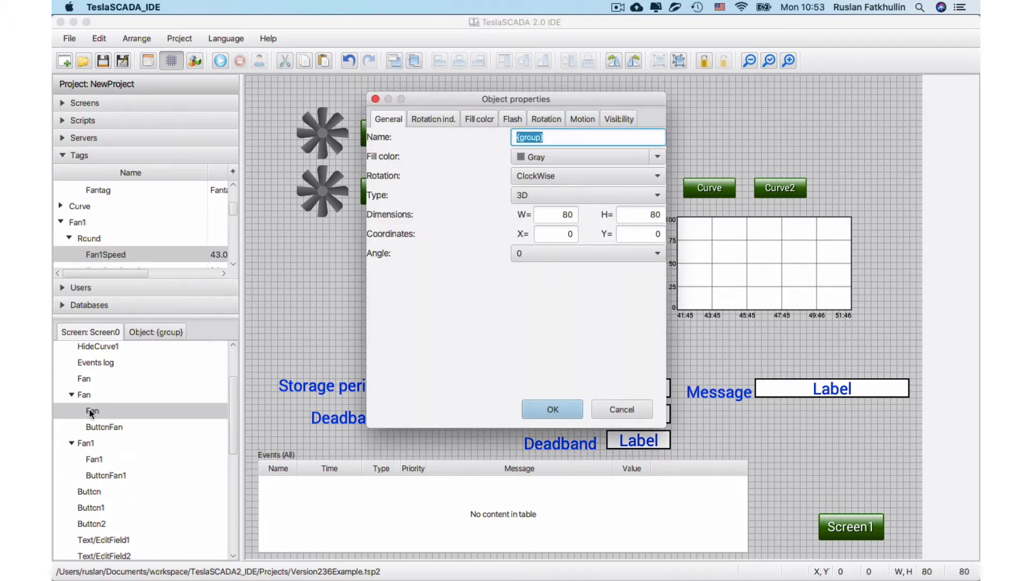
pyautogui.click(438, 119)
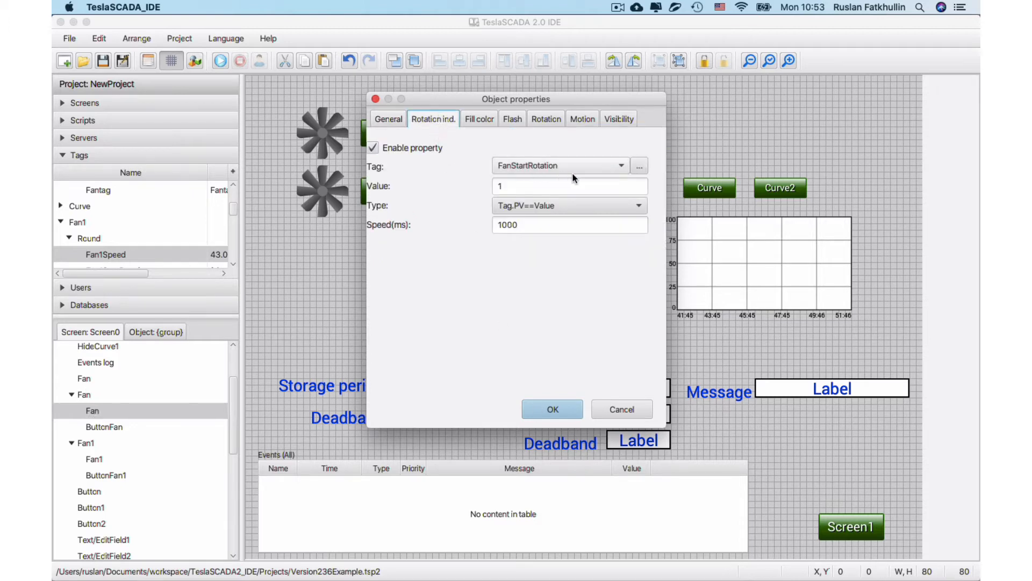
pyautogui.click(640, 166)
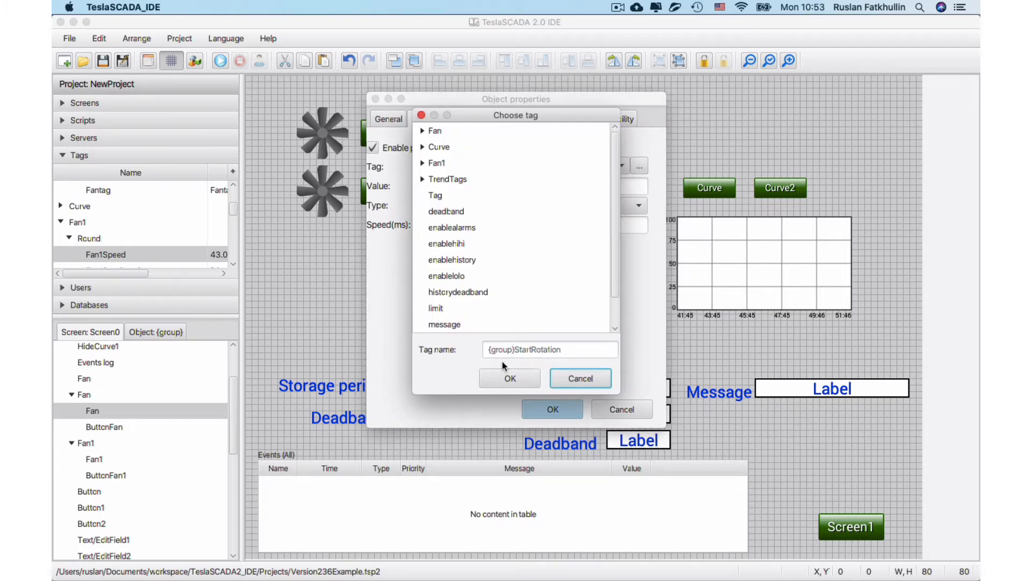
pyautogui.moveTo(489, 350); pyautogui.dragTo(514, 350)
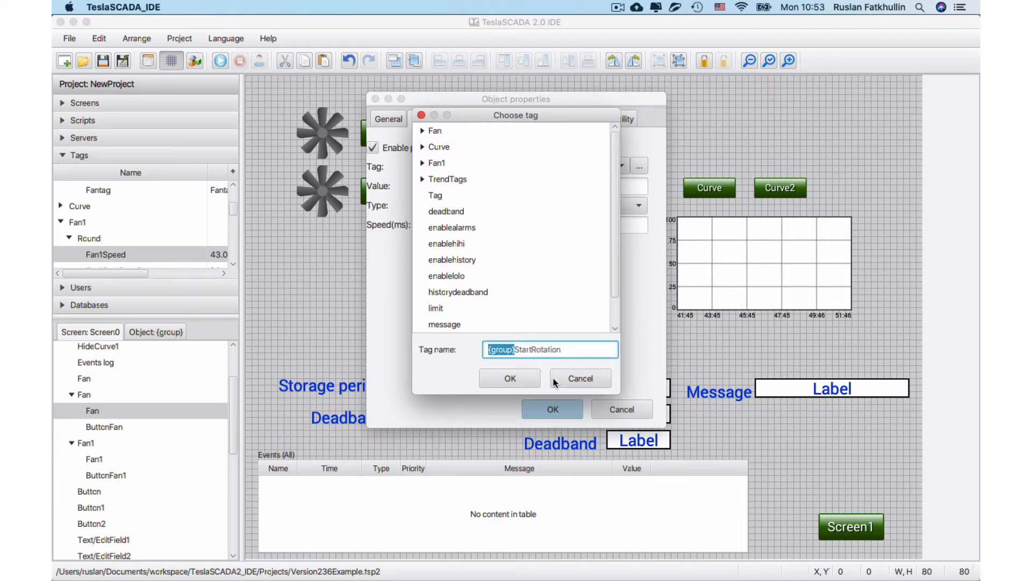
pyautogui.click(567, 380)
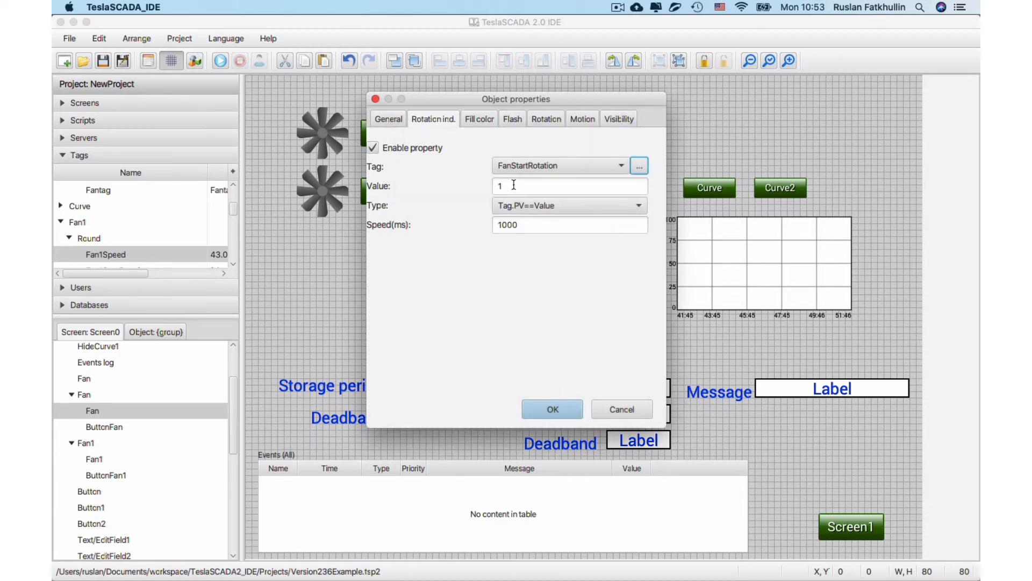
pyautogui.click(617, 408)
# Examine the control properties of the ButtonFan object and the functions available for it.
pyautogui.doubleClick(119, 428)
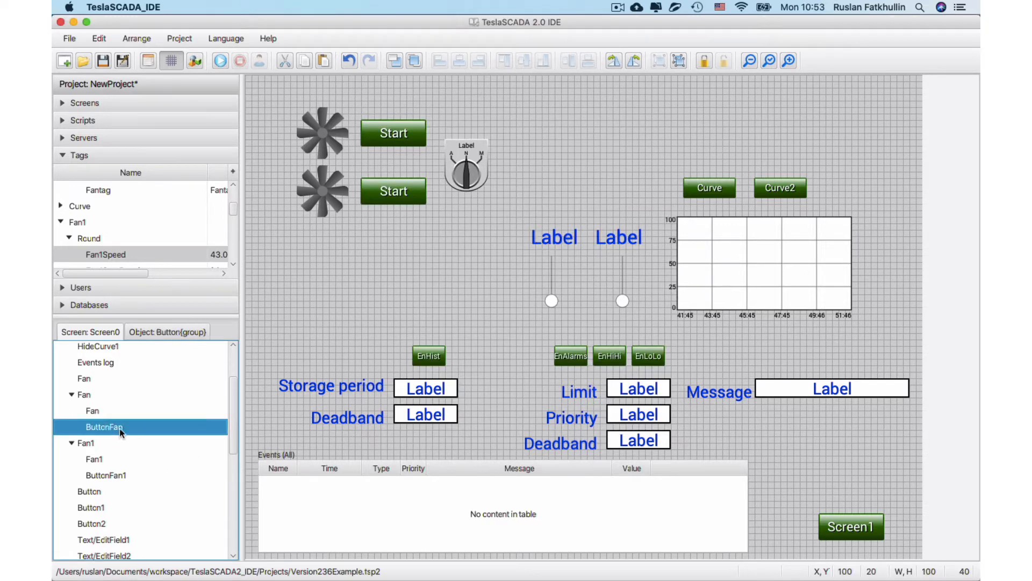
pyautogui.click(429, 117)
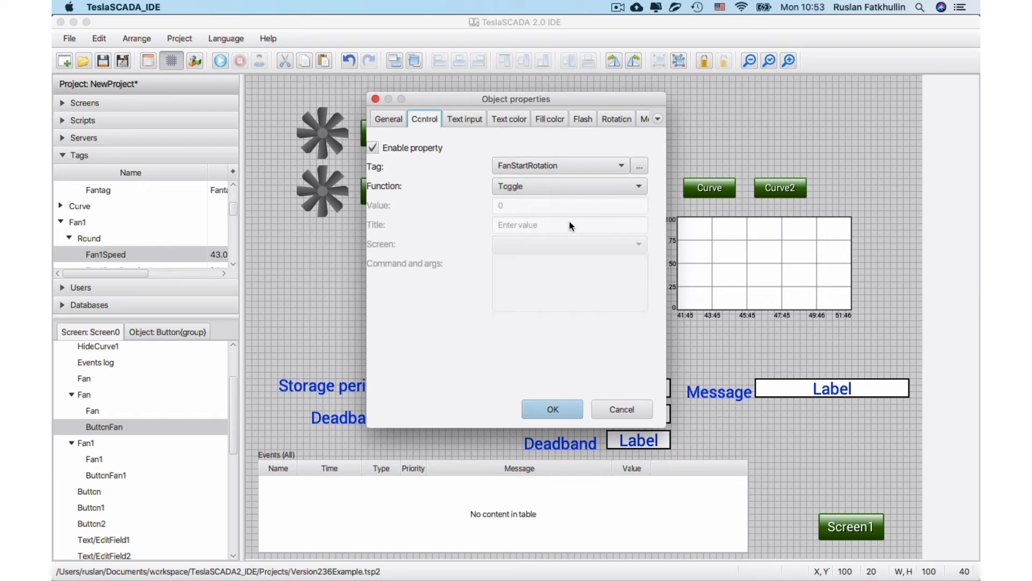
pyautogui.click(576, 187)
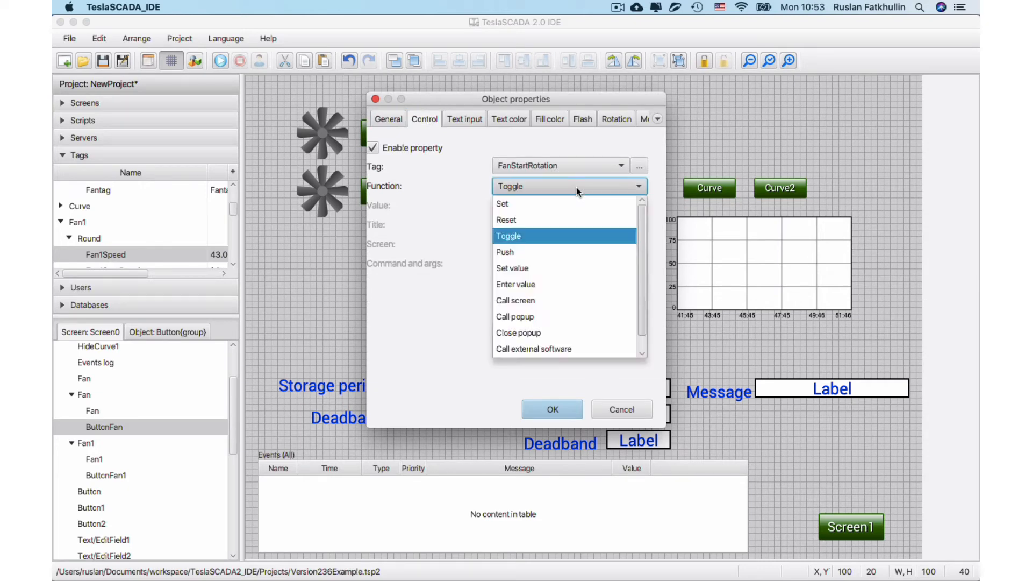
pyautogui.click(577, 187)
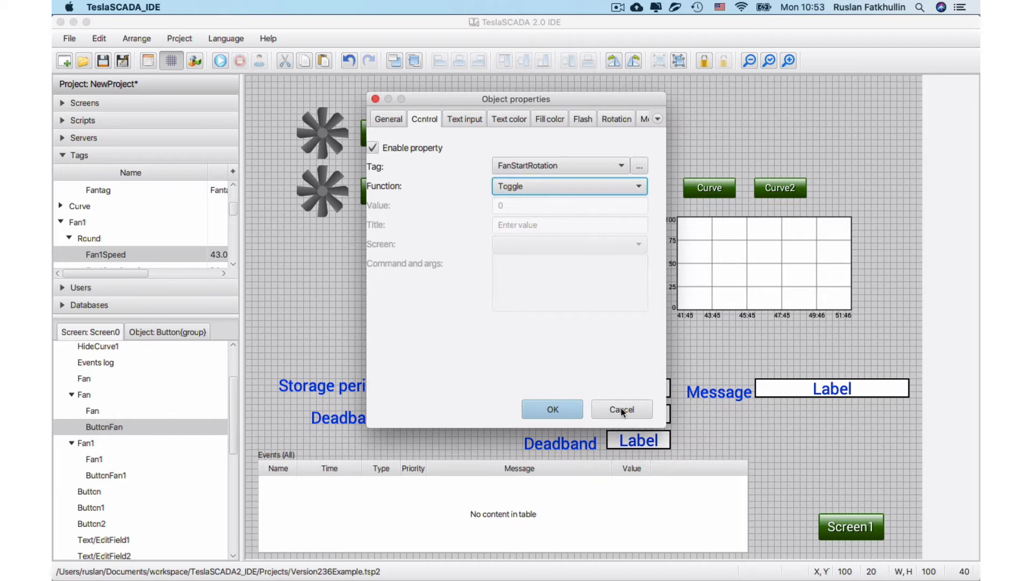
# Try the Call screen function in ButtonFan's control properties and discard the change.
pyautogui.click(512, 186)
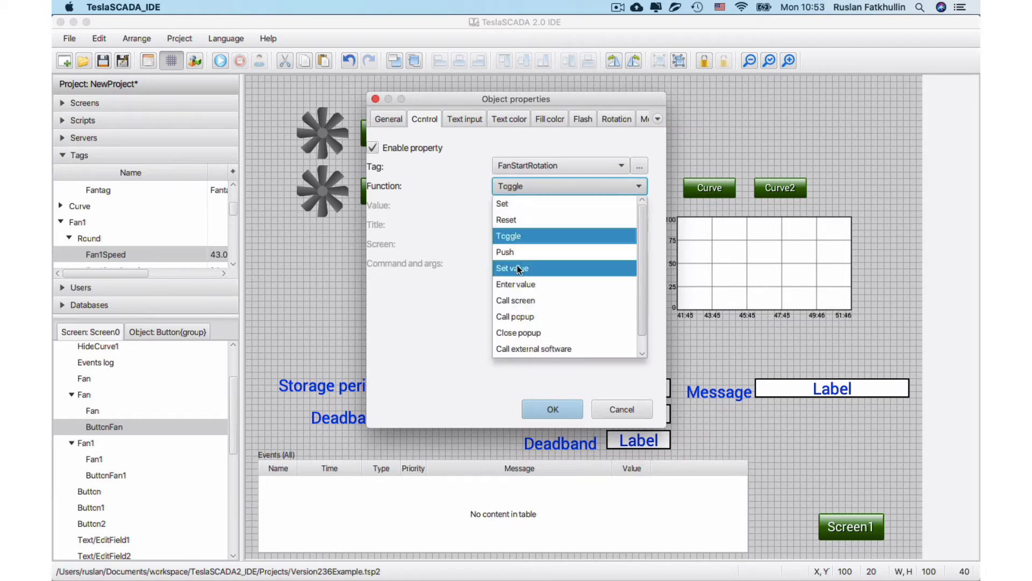
pyautogui.click(518, 299)
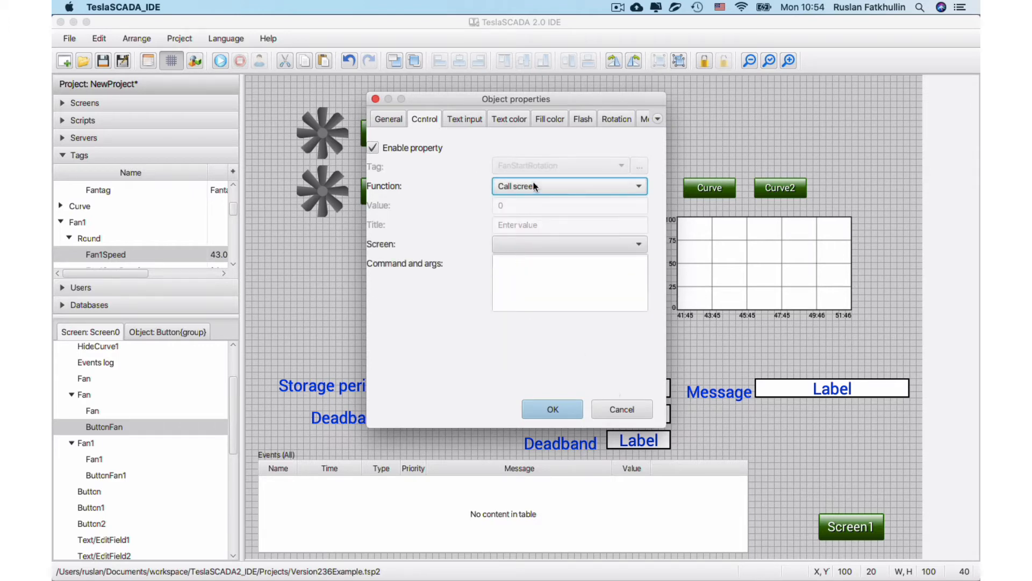
pyautogui.click(627, 410)
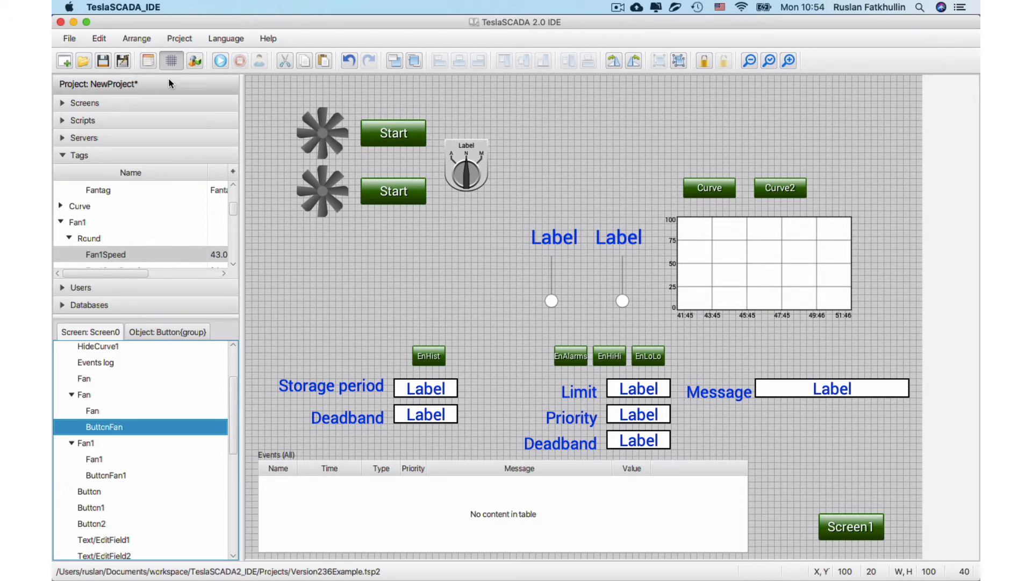
# Run the project and test the Fan1Speed HiHi alarm by raising its slider to 100, acknowledge it, and stop the run.
pyautogui.click(218, 63)
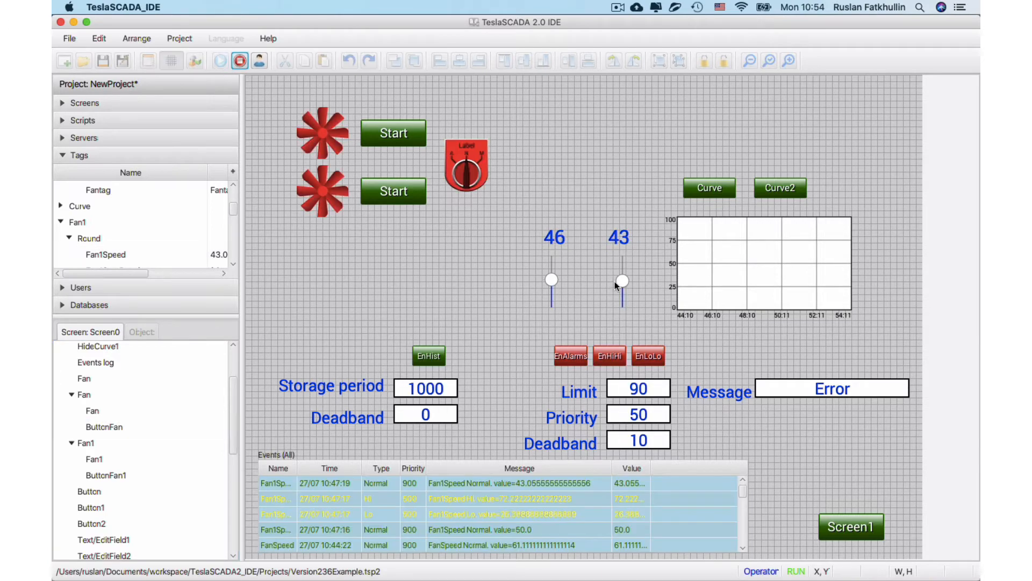
pyautogui.moveTo(623, 281); pyautogui.dragTo(622, 257)
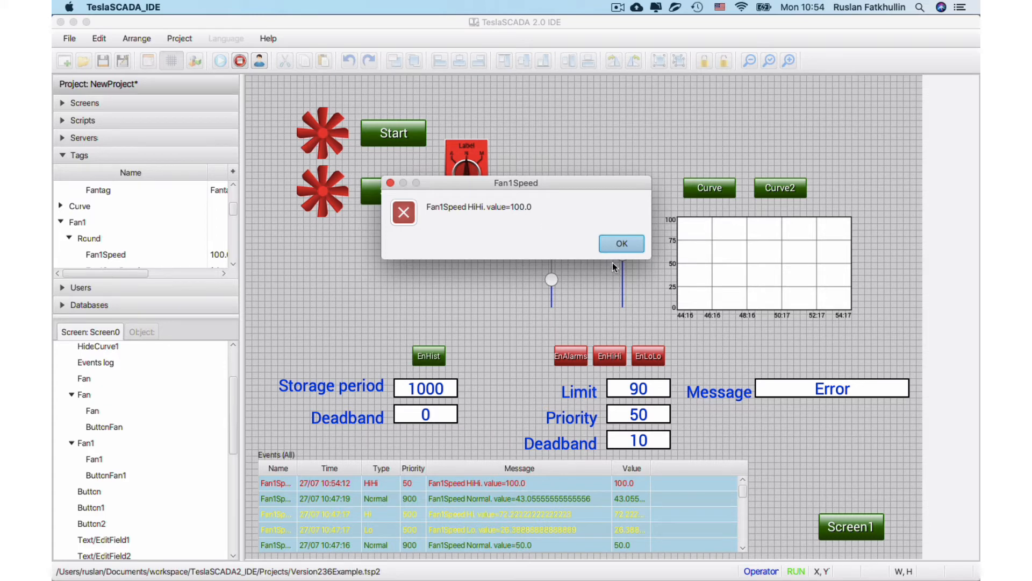
pyautogui.click(612, 246)
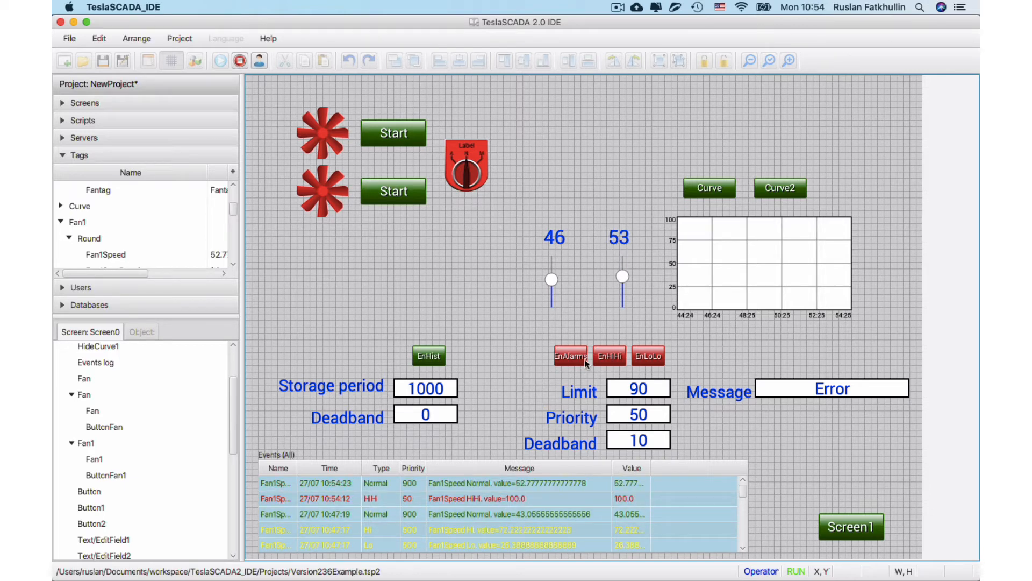
pyautogui.click(240, 60)
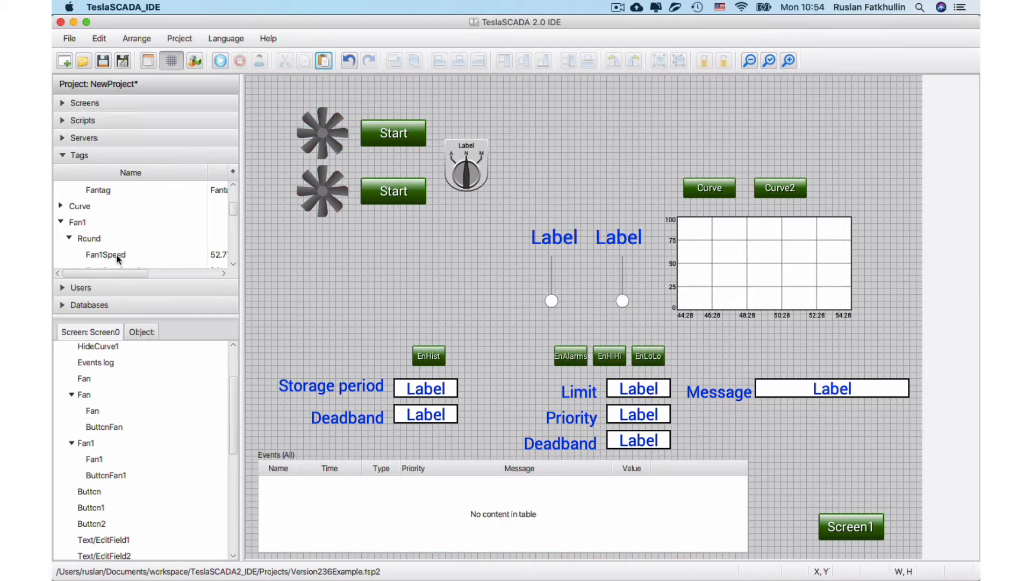
# Duplicate the Fan1 tag group together with its Round subgroup and tags.
pyautogui.scroll(2, 117, 254)
pyautogui.click(60, 188)
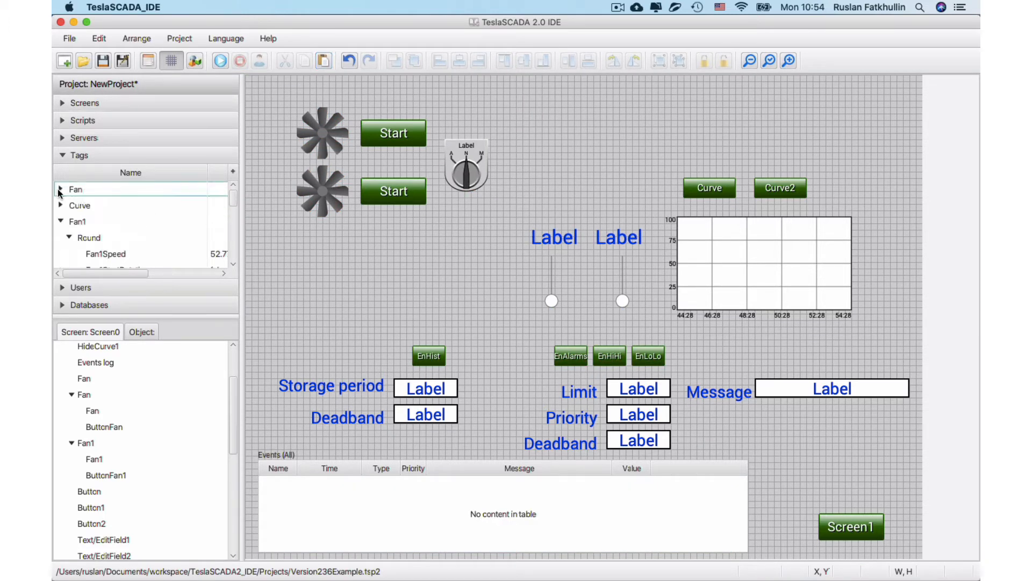
pyautogui.click(61, 222)
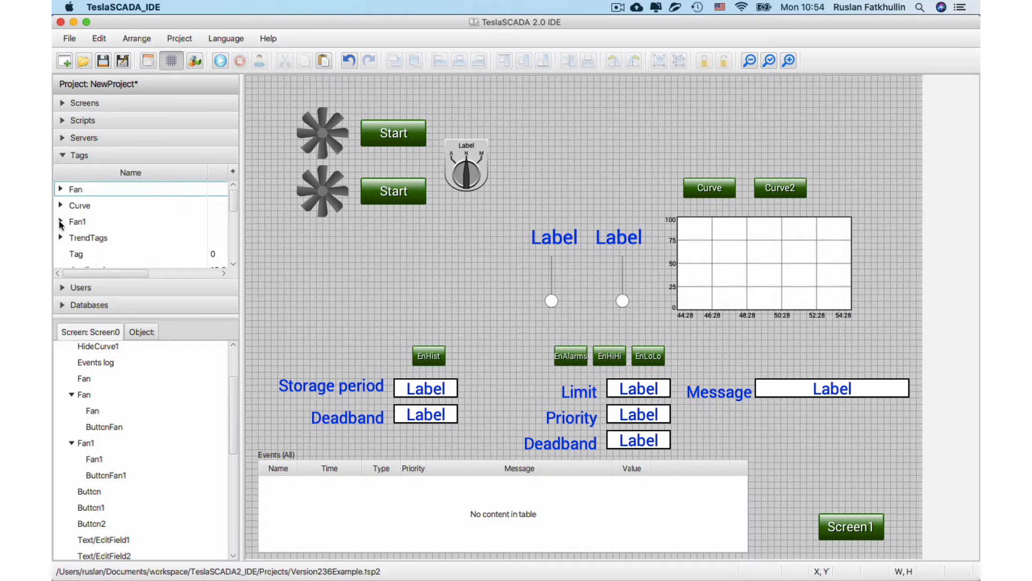
pyautogui.click(60, 222)
pyautogui.click(79, 224)
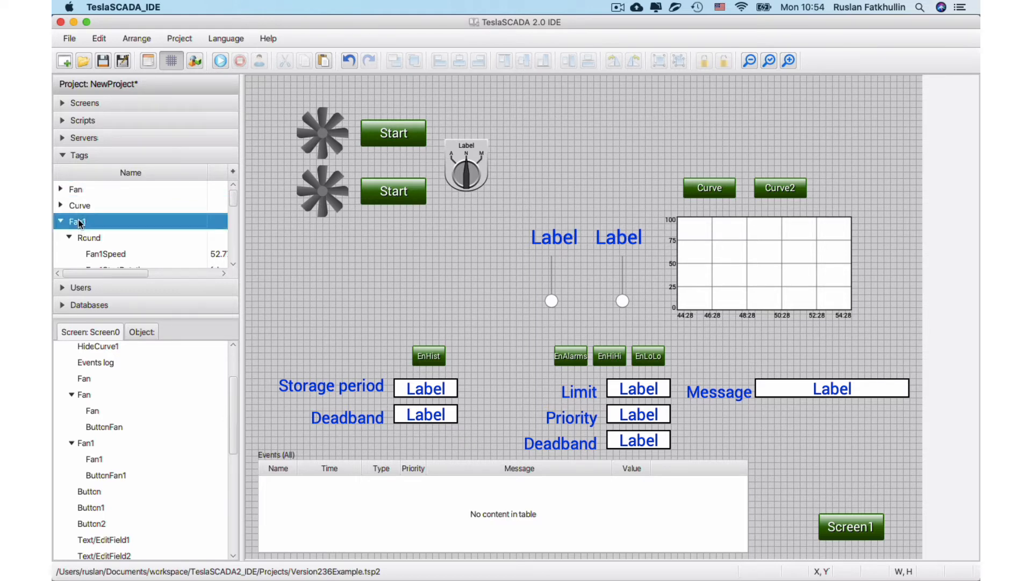
pyautogui.rightClick(80, 224)
pyautogui.click(105, 265)
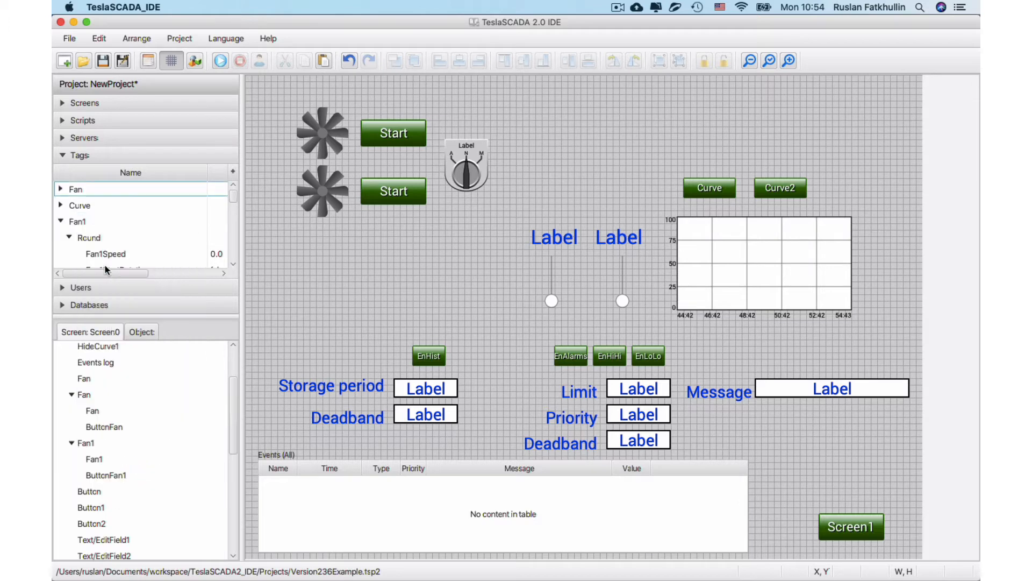
# Examine how the {group} placeholder is used in the general properties of the Fan2Speed tag in the duplicated group.
pyautogui.click(62, 222)
pyautogui.scroll(-2, 62, 256)
pyautogui.doubleClick(121, 222)
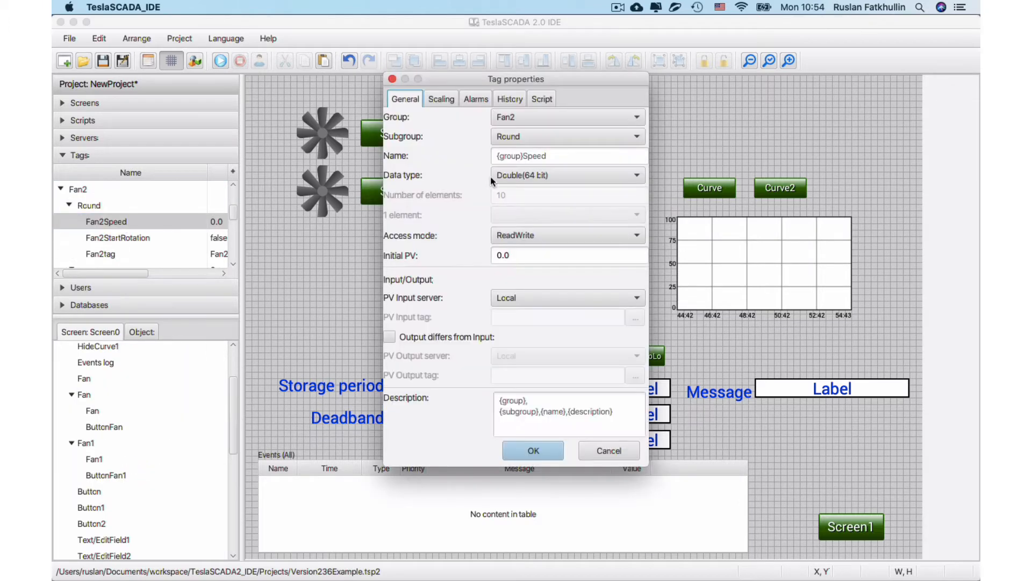
pyautogui.click(615, 458)
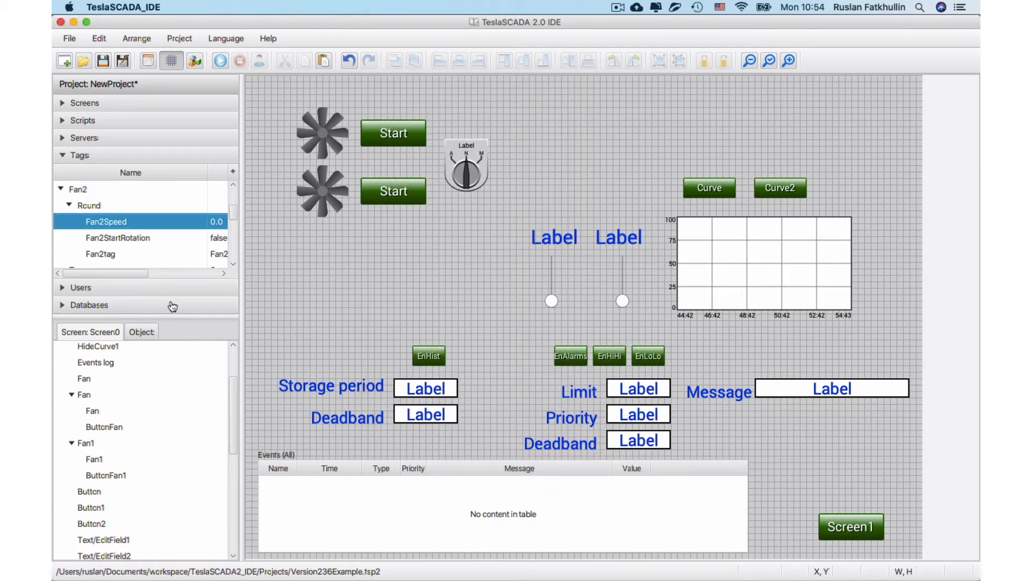
pyautogui.click(60, 190)
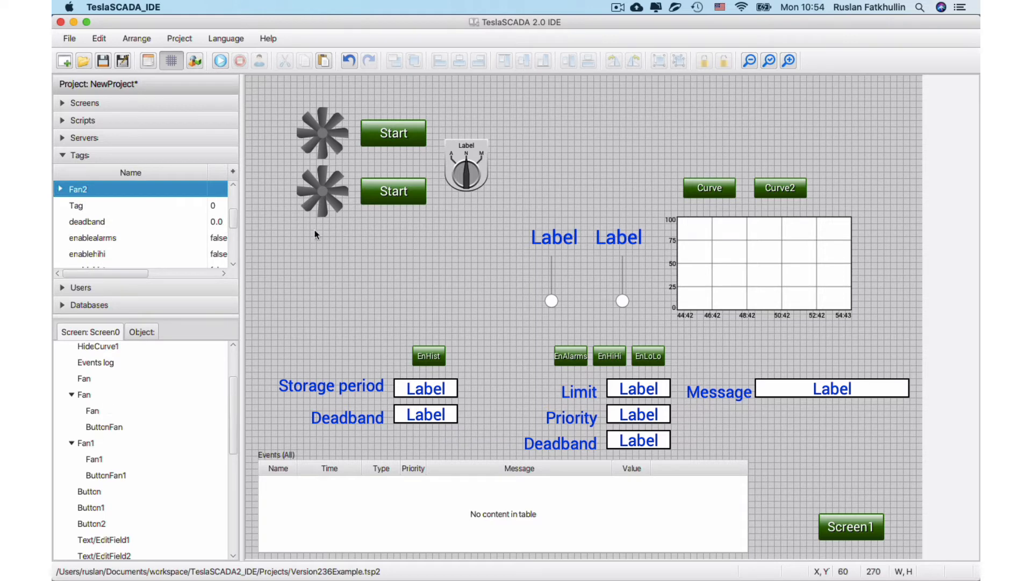
# Duplicate the grouped Fan1 object with its Start button and place the copy below it at X 80, Y 240.
pyautogui.click(354, 190)
pyautogui.rightClick(374, 194)
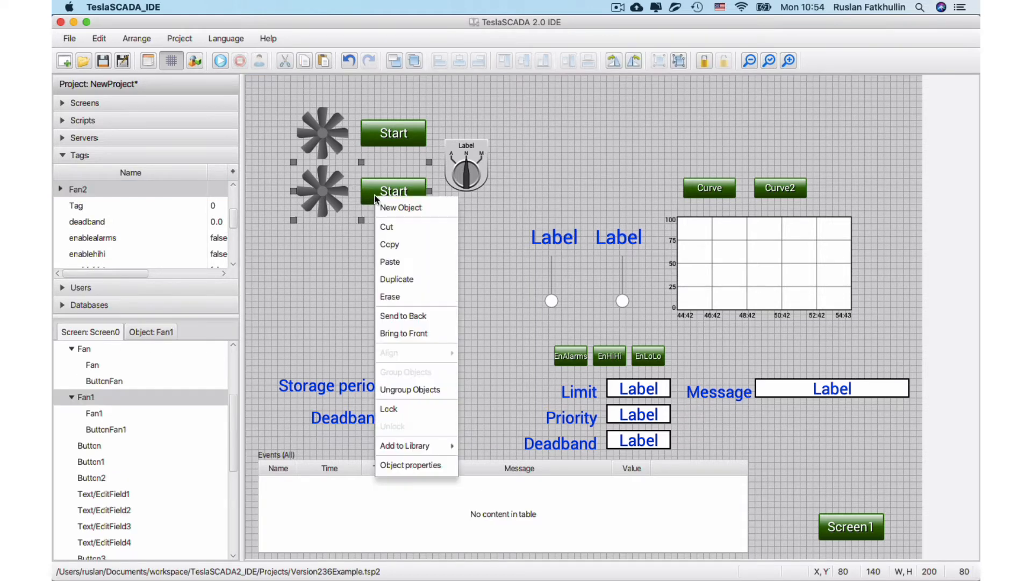
pyautogui.click(403, 279)
pyautogui.moveTo(386, 202); pyautogui.dragTo(373, 266)
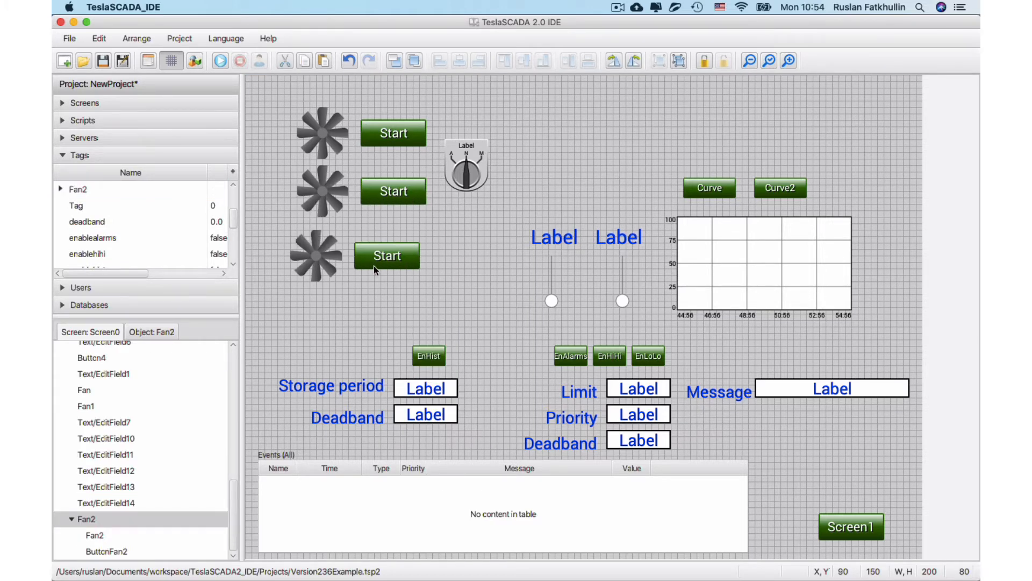
# Examine the rotation indication property of the fan inside the new Fan2 object and the tag name expression it uses.
pyautogui.doubleClick(96, 535)
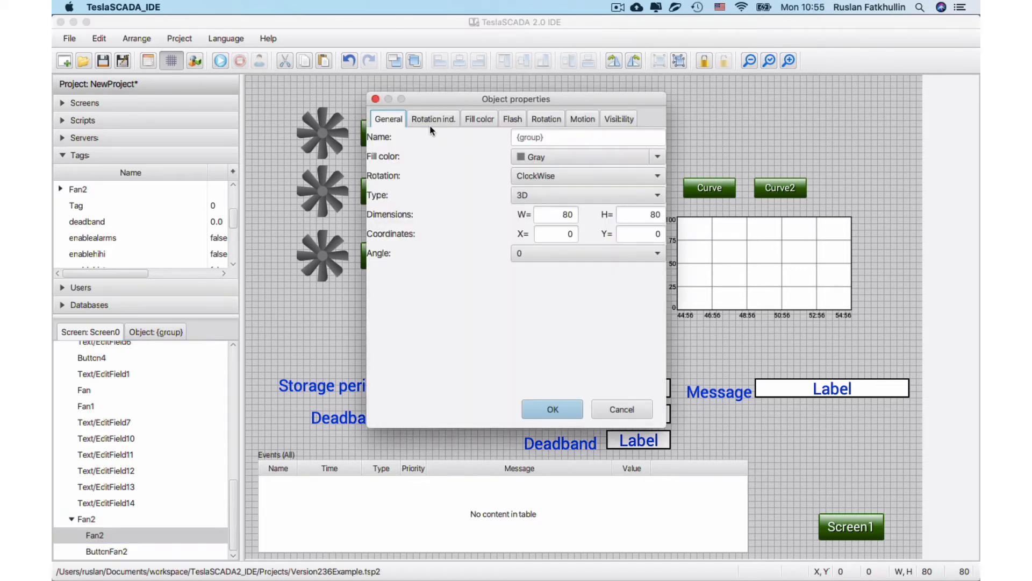
pyautogui.click(425, 120)
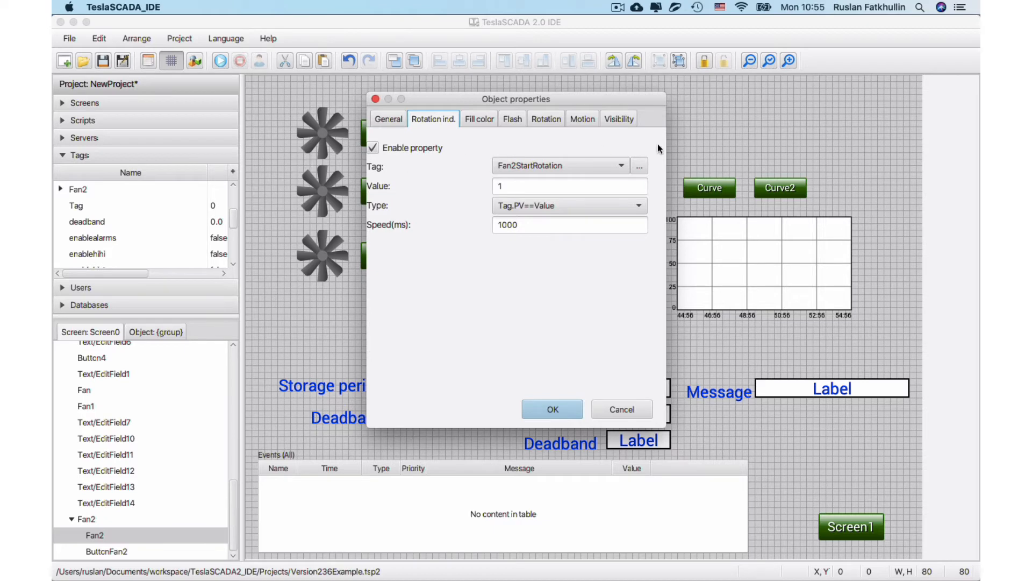
pyautogui.click(643, 170)
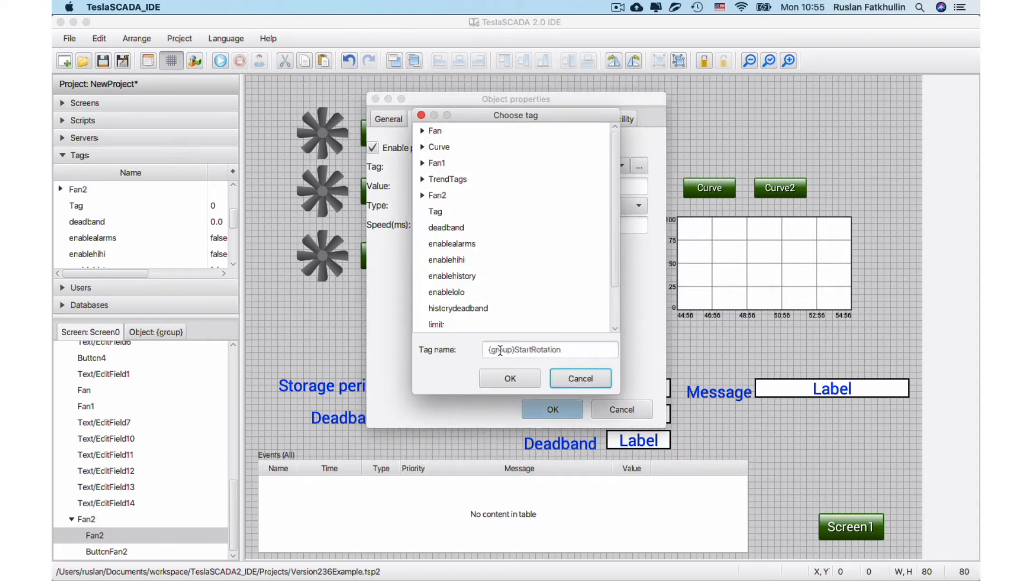
pyautogui.click(576, 376)
pyautogui.click(618, 408)
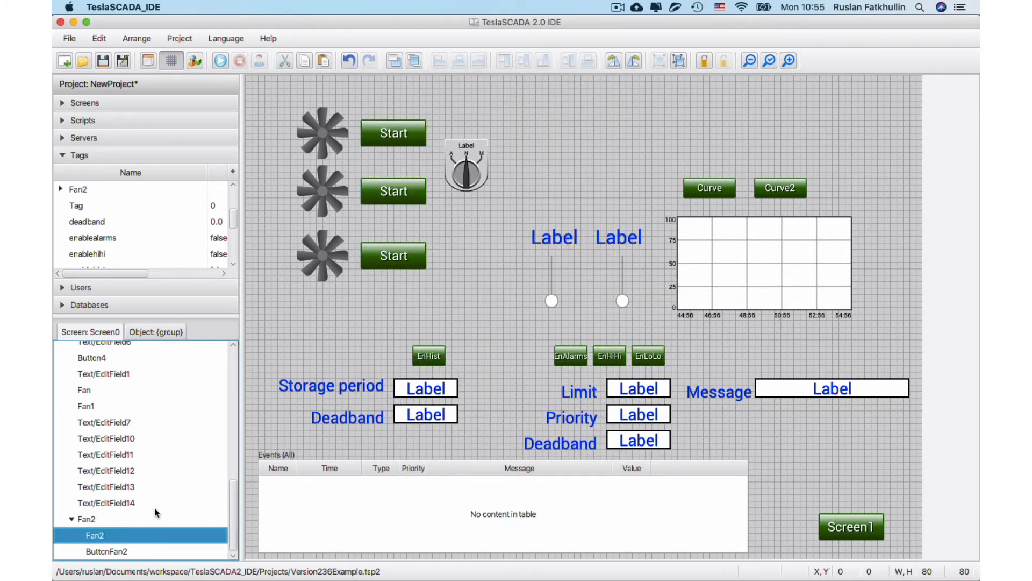
# Duplicate the Fan1 speed slider and place the copy beside the other two sliders at X 350, Y 280.
pyautogui.click(622, 300)
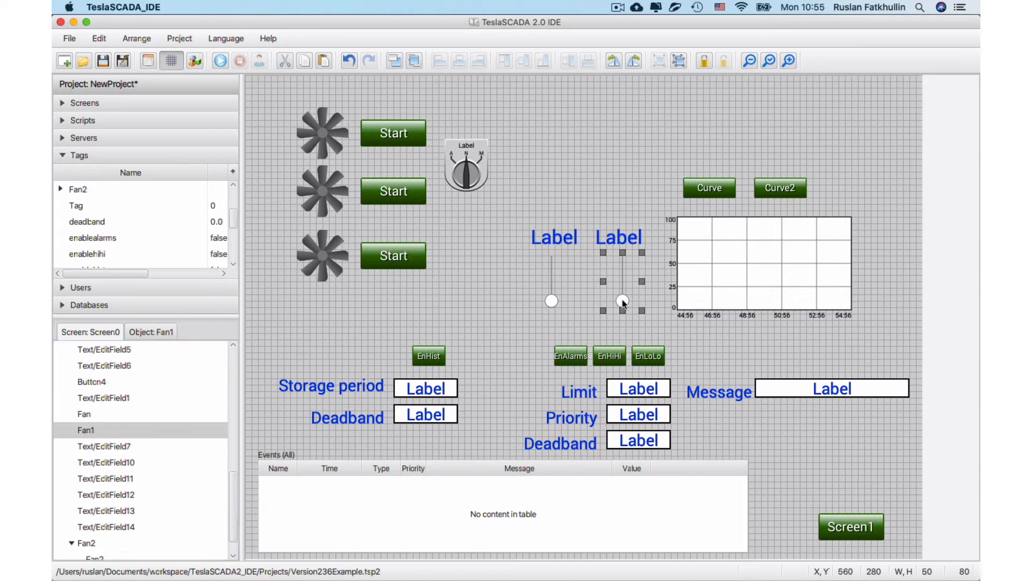
pyautogui.rightClick(622, 299)
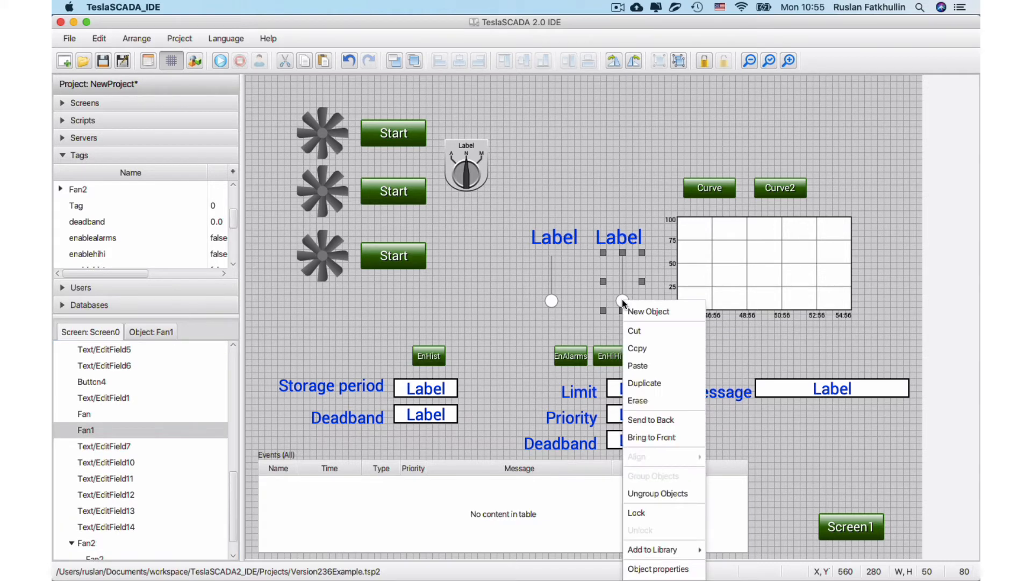
pyautogui.click(645, 382)
pyautogui.moveTo(627, 311); pyautogui.dragTo(489, 302)
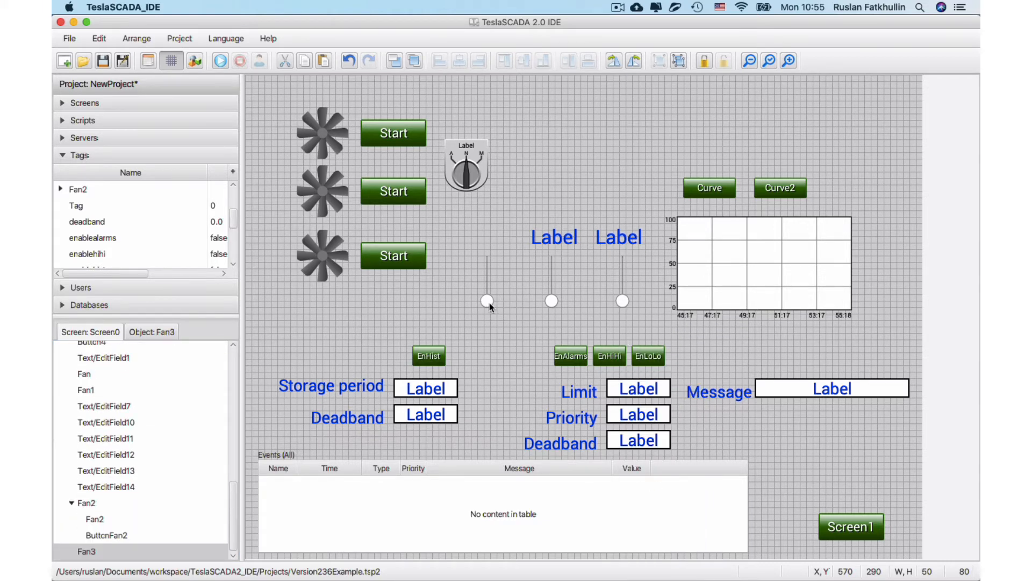
# Rename the duplicated slider object as Fan2.
pyautogui.doubleClick(114, 554)
pyautogui.click(527, 158)
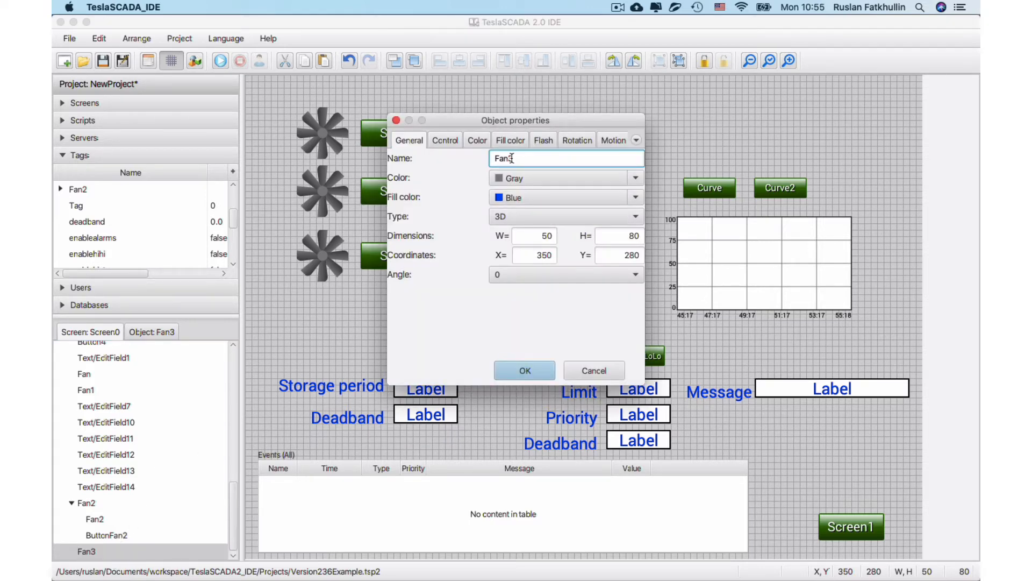
pyautogui.press('BackSpace')
pyautogui.write('2')
pyautogui.click(525, 368)
# Examine the control property of the Fan2 slider and the tag name expression behind its tag.
pyautogui.doubleClick(486, 300)
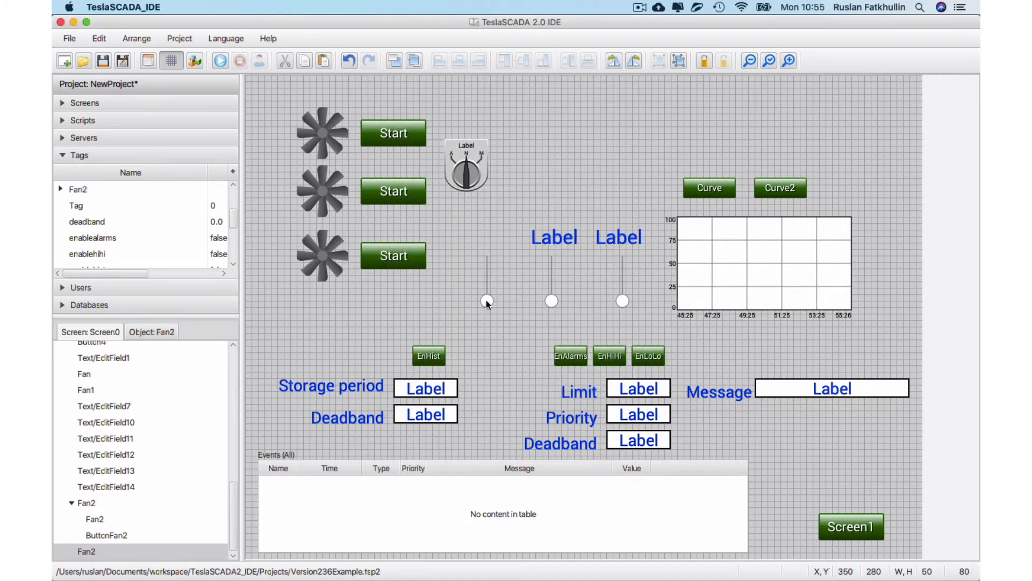
pyautogui.click(445, 140)
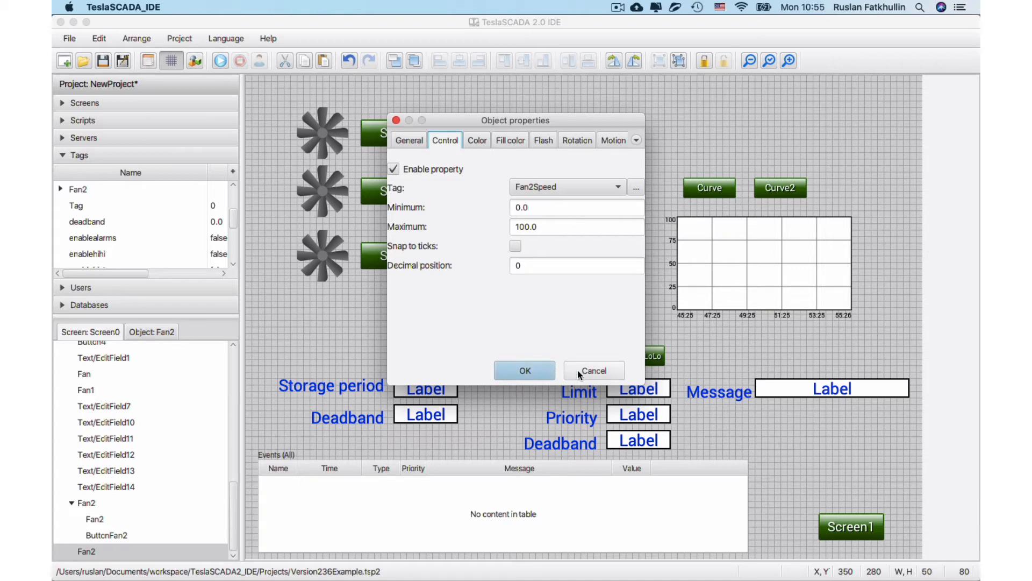
pyautogui.click(637, 188)
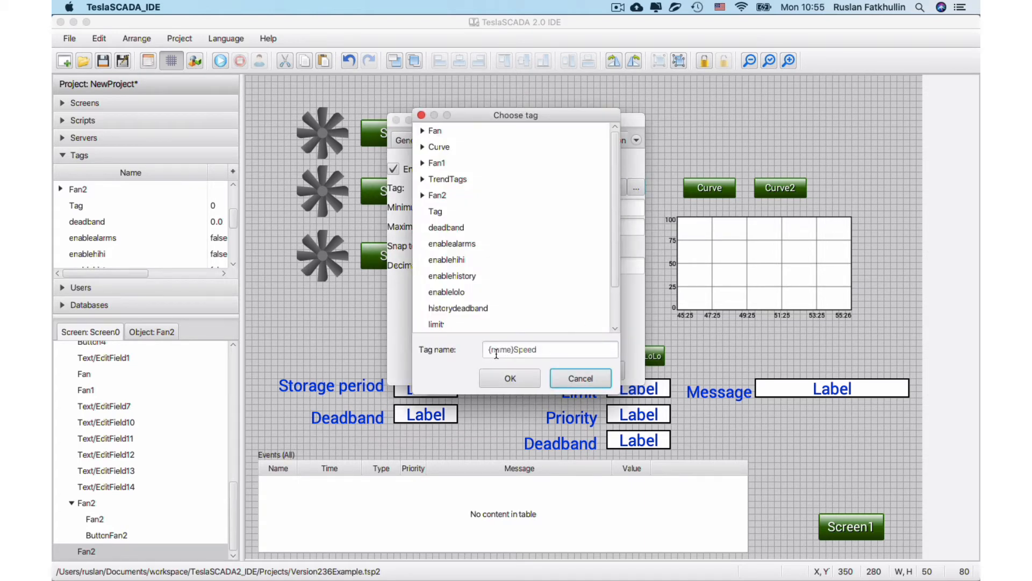
pyautogui.click(554, 376)
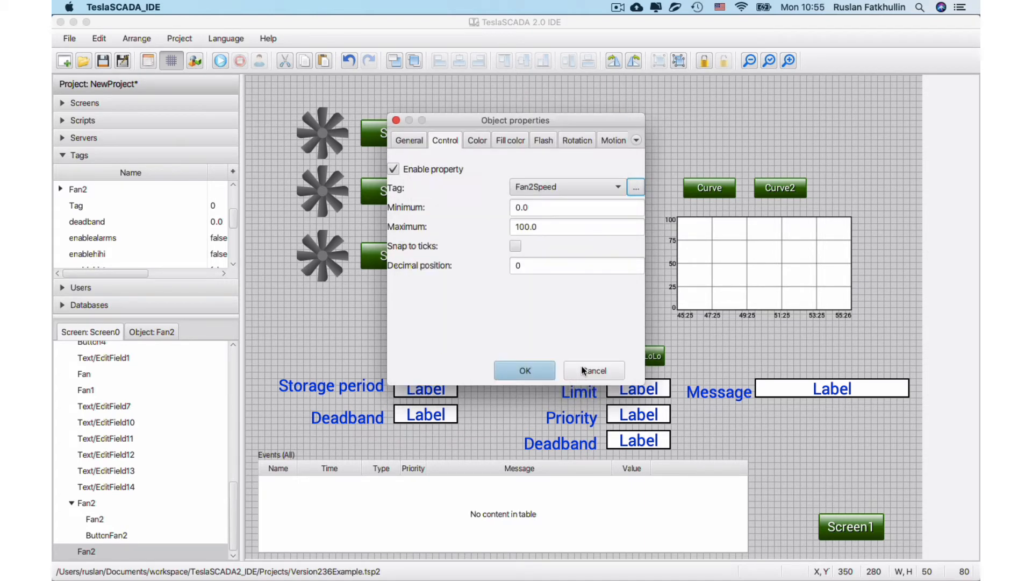
pyautogui.click(583, 371)
# Run the project, test the Fan2 slider up to about 55.5 while watching the Fan2Speed tag value, and stop the run.
pyautogui.click(220, 60)
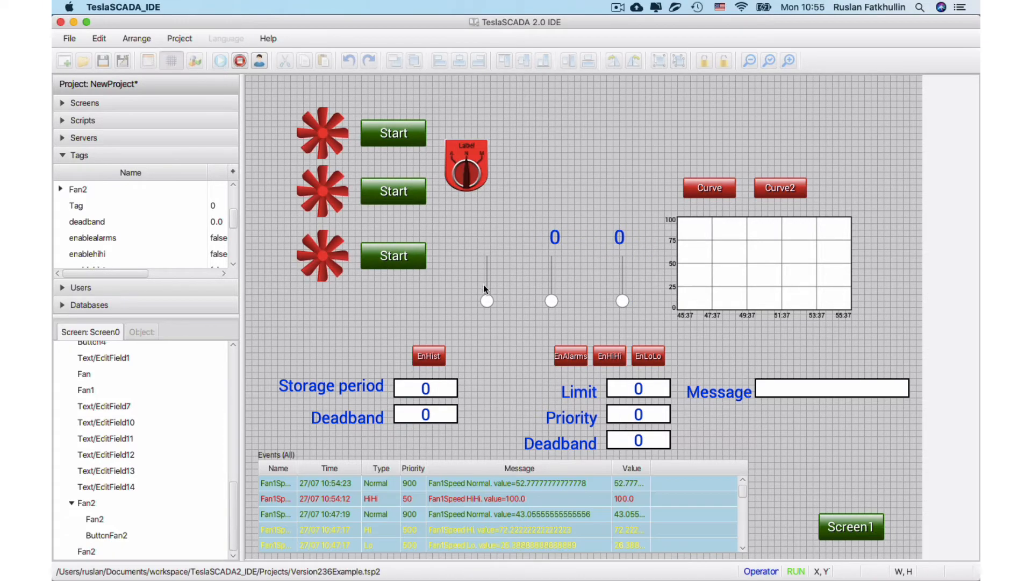
pyautogui.moveTo(489, 301)
pyautogui.mouseDown()
pyautogui.moveTo(490, 274)
pyautogui.moveTo(491, 294)
pyautogui.mouseUp()
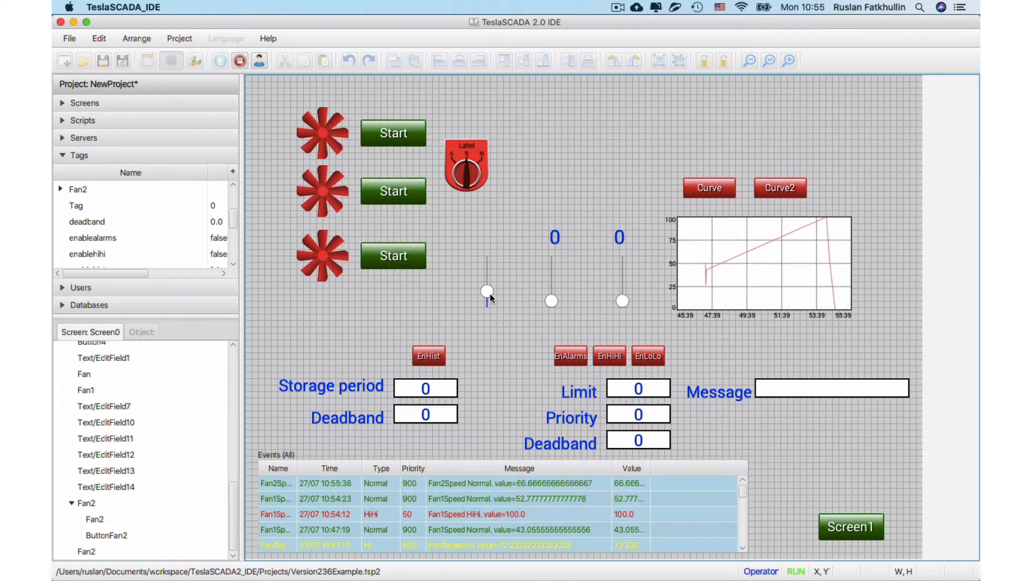
pyautogui.scroll(2, 86, 229)
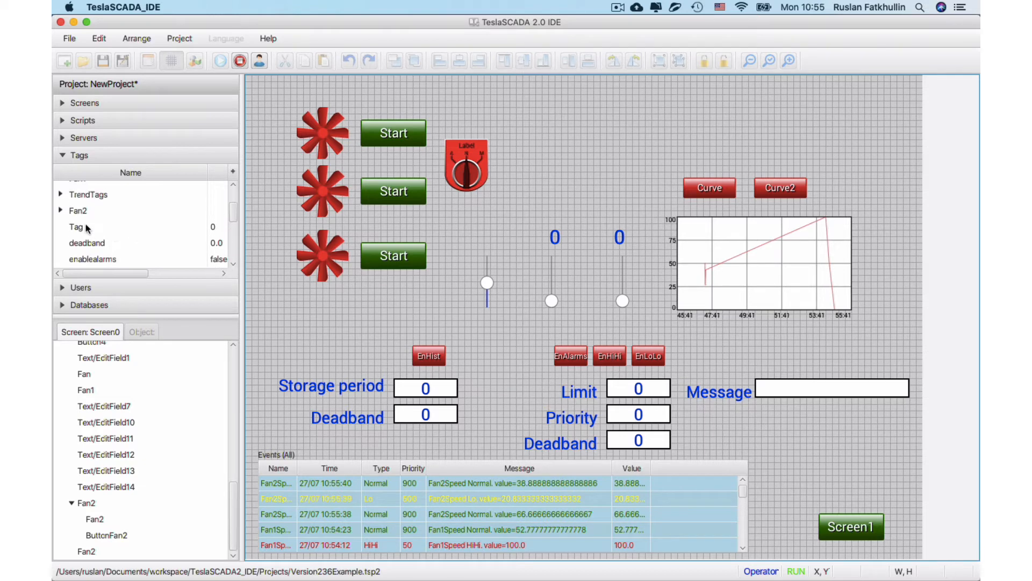
pyautogui.click(61, 211)
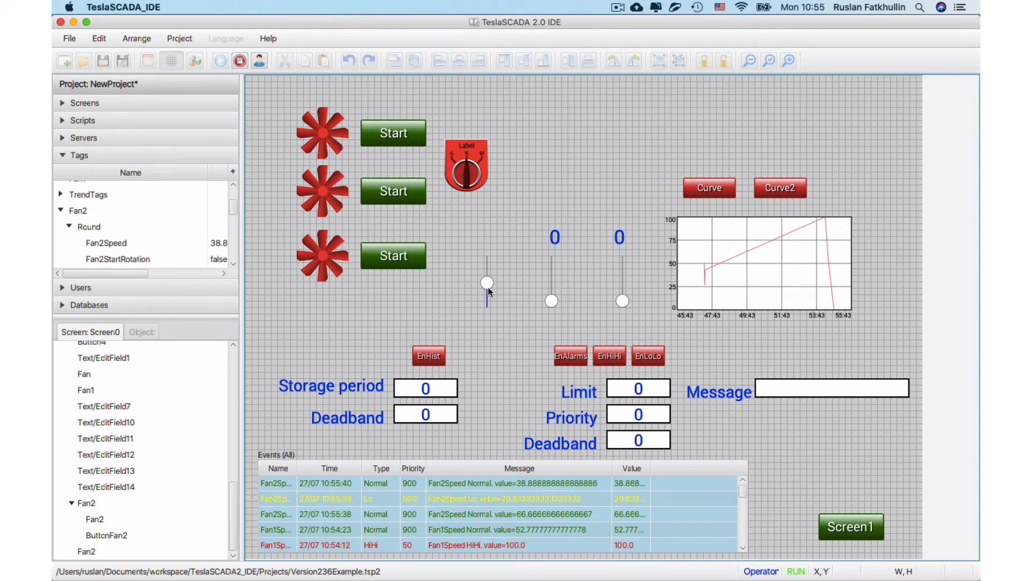
pyautogui.moveTo(487, 291); pyautogui.dragTo(485, 281)
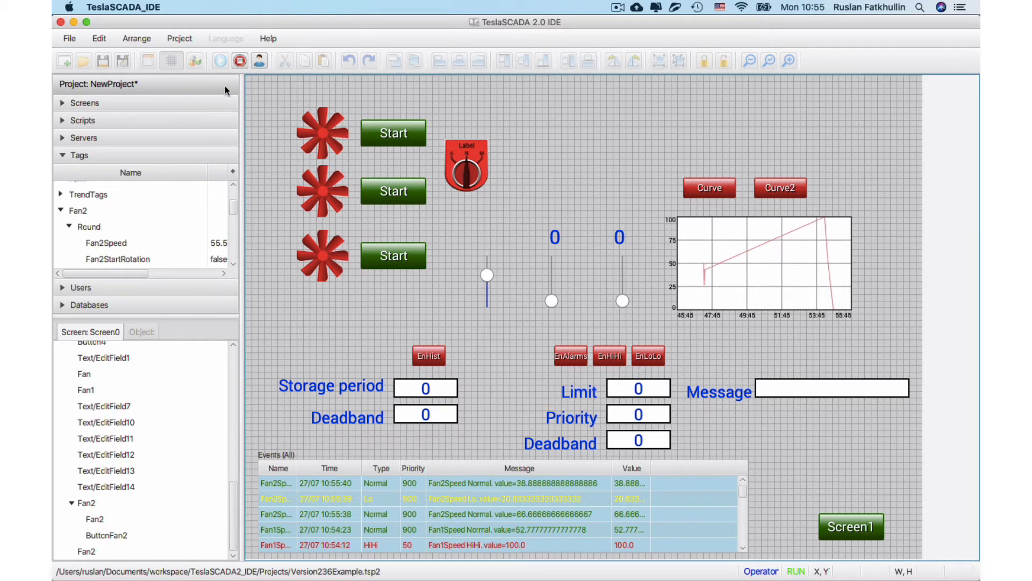
pyautogui.click(239, 61)
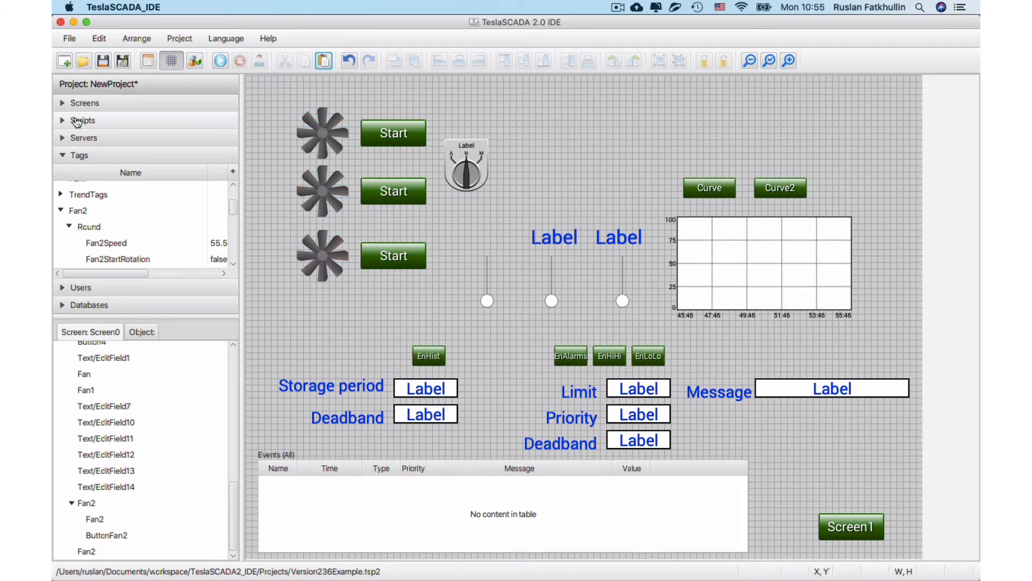
# Open Script0 and examine its settagenablealarms, settagalarm and settagalarmlimit functions for the FanSpeed tag.
pyautogui.click(81, 121)
pyautogui.doubleClick(77, 156)
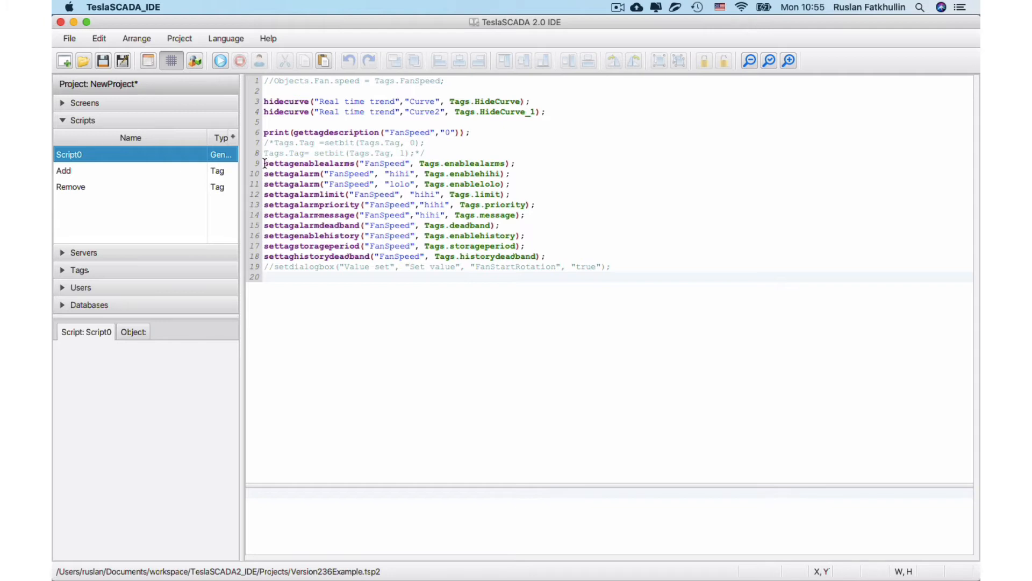
pyautogui.moveTo(264, 163); pyautogui.dragTo(356, 163)
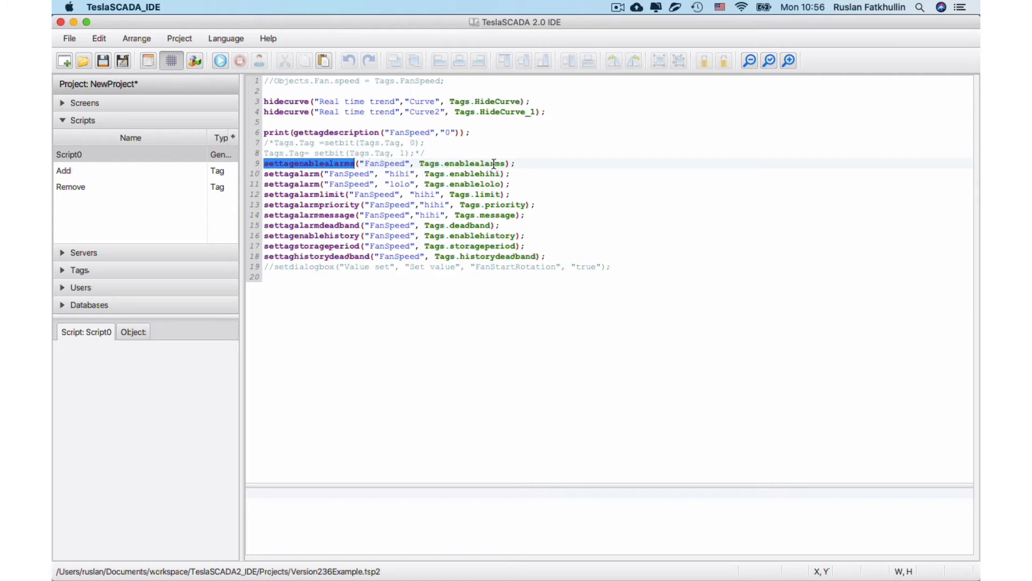
pyautogui.click(278, 173)
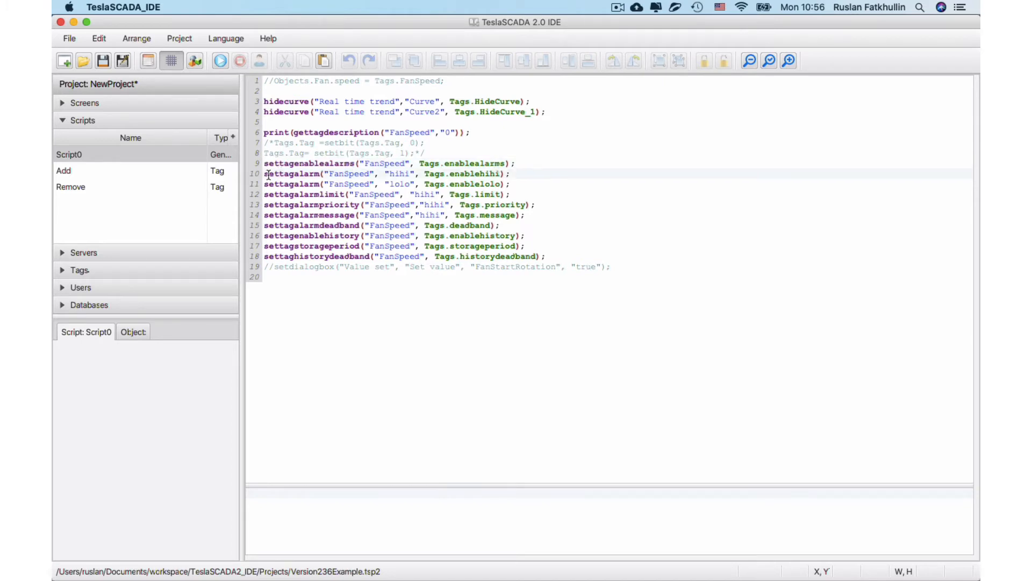
pyautogui.moveTo(264, 174); pyautogui.dragTo(310, 175)
pyautogui.moveTo(264, 194); pyautogui.dragTo(345, 195)
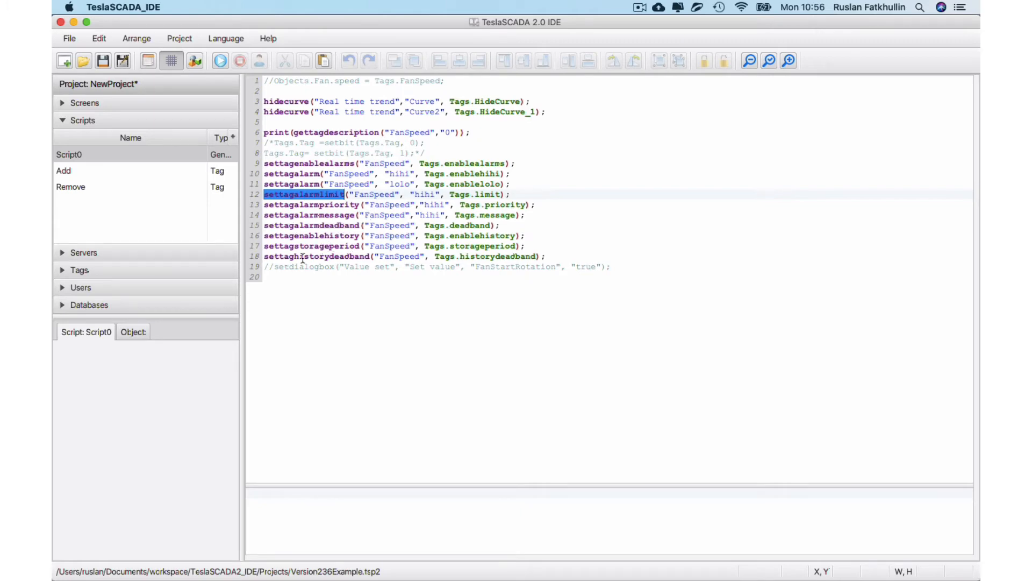
# Save the project and open Screen0.
pyautogui.click(102, 60)
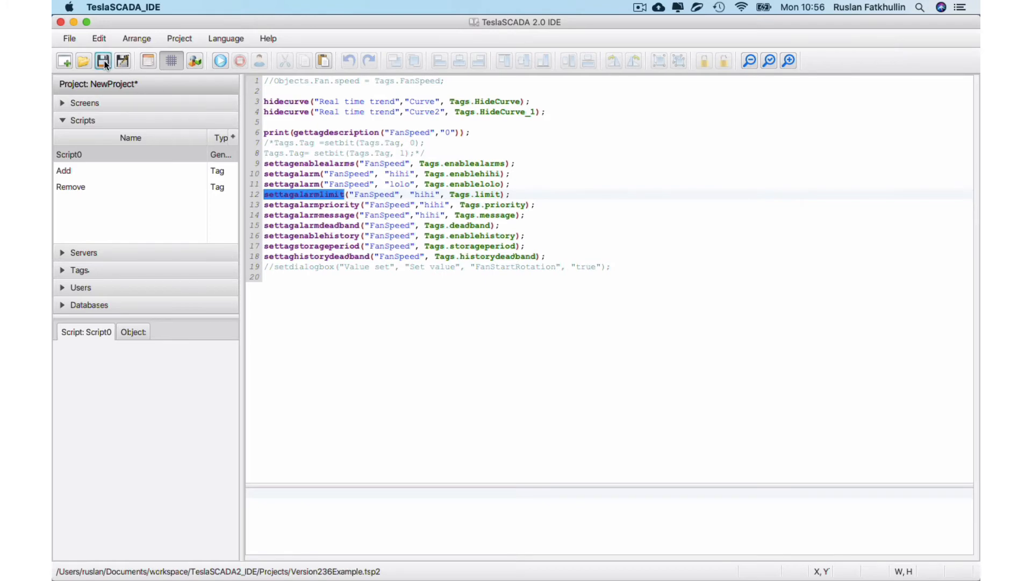
pyautogui.click(99, 102)
pyautogui.doubleClick(105, 134)
# Run the project, trigger and acknowledge the Fan1Speed HiHi and LoLo alarms, and set the FanSpeed slider to about 64.
pyautogui.click(220, 60)
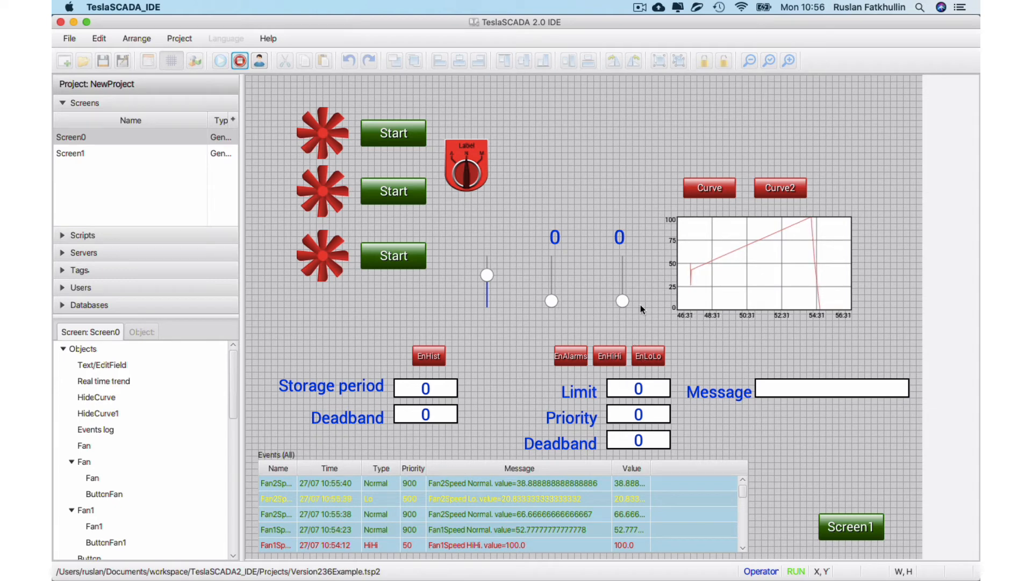
pyautogui.moveTo(618, 301)
pyautogui.mouseDown()
pyautogui.moveTo(612, 235)
pyautogui.moveTo(622, 302)
pyautogui.mouseUp()
pyautogui.click(622, 243)
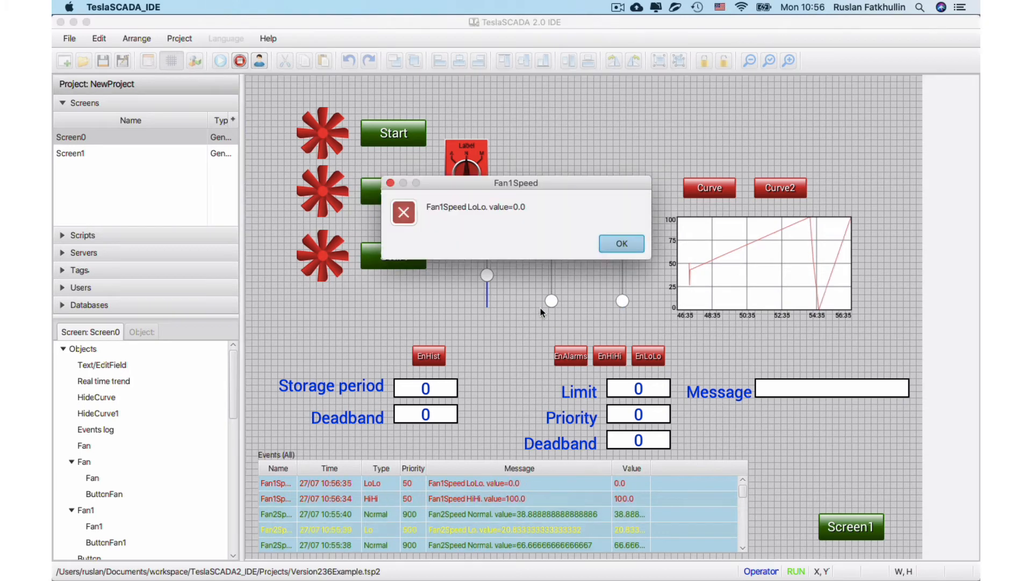
pyautogui.press('Return')
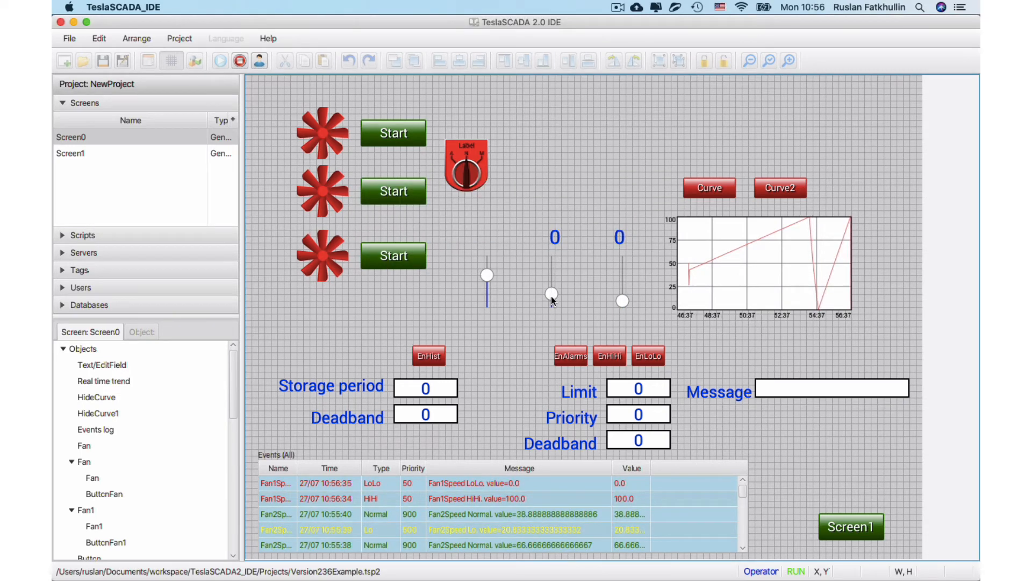
pyautogui.moveTo(551, 296)
pyautogui.mouseDown()
pyautogui.moveTo(544, 241)
pyautogui.moveTo(558, 300)
pyautogui.moveTo(551, 277)
pyautogui.mouseUp()
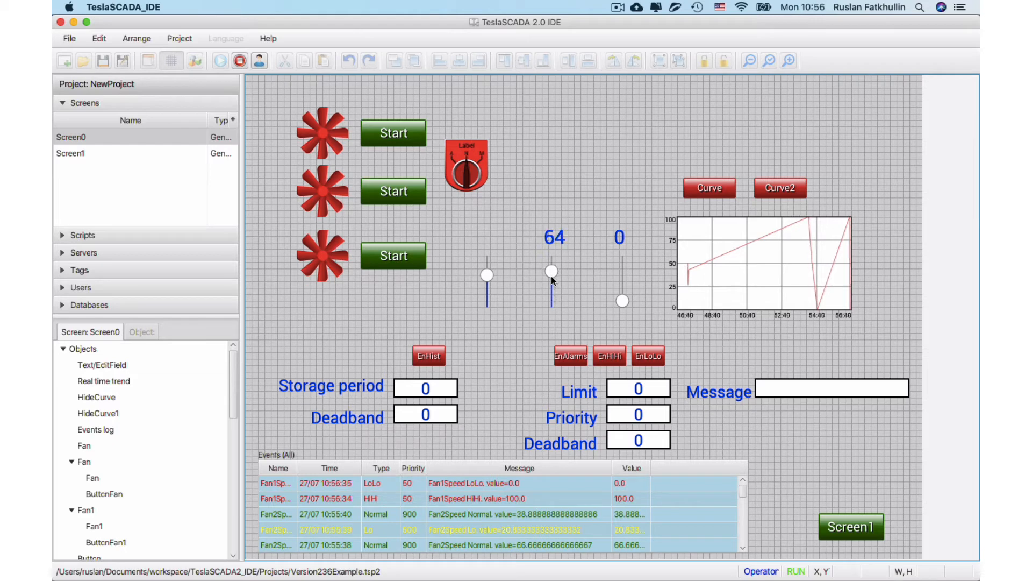
# Switch on the alarms, HiHi and LoLo enable buttons for the FanSpeed tag on the running screen.
pyautogui.click(575, 359)
pyautogui.click(606, 360)
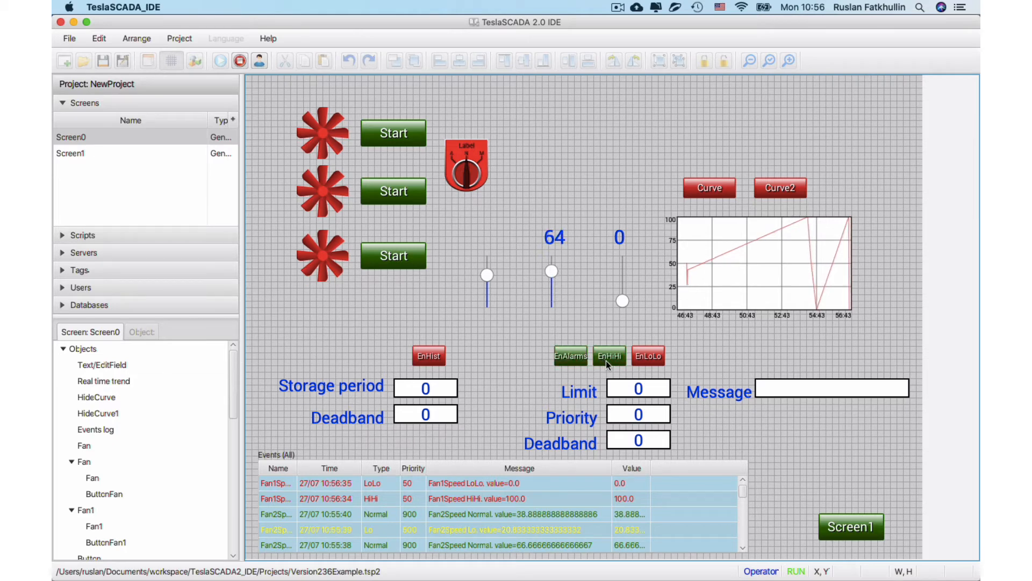
pyautogui.click(650, 359)
# Set the FanSpeed alarm message on the running screen to "Error message".
pyautogui.click(784, 379)
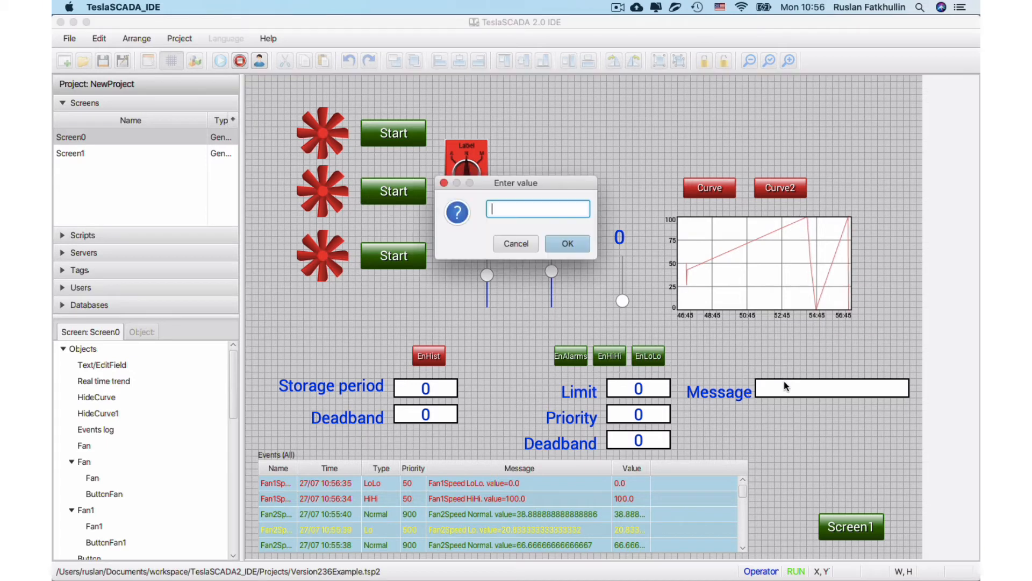
pyautogui.write('Err')
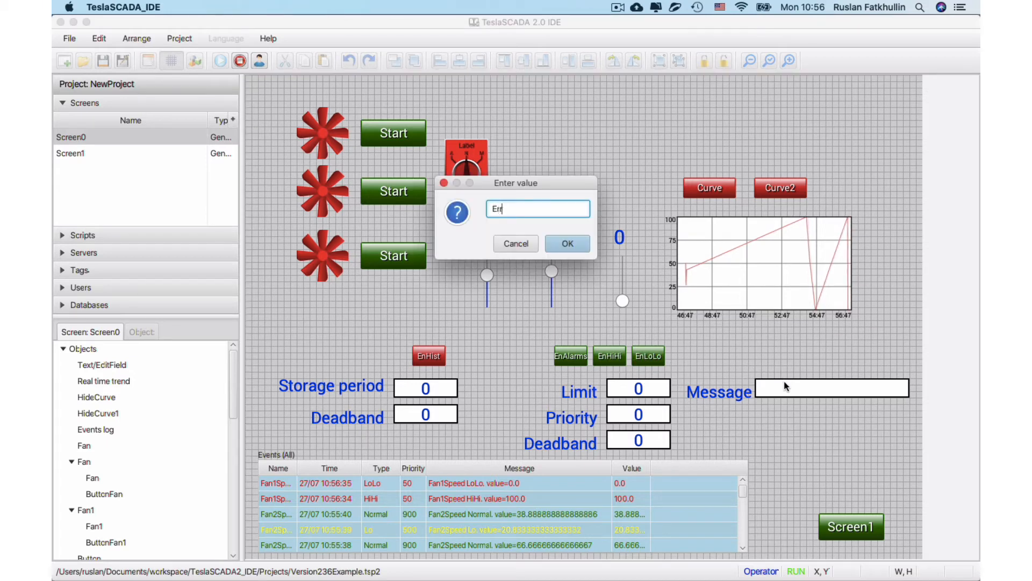
pyautogui.write('or message')
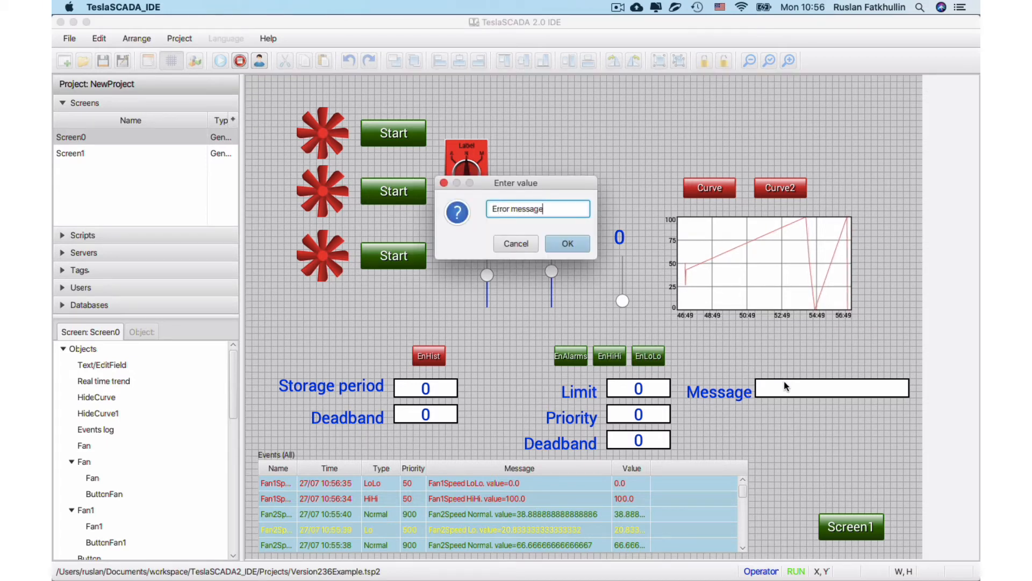
pyautogui.click(565, 248)
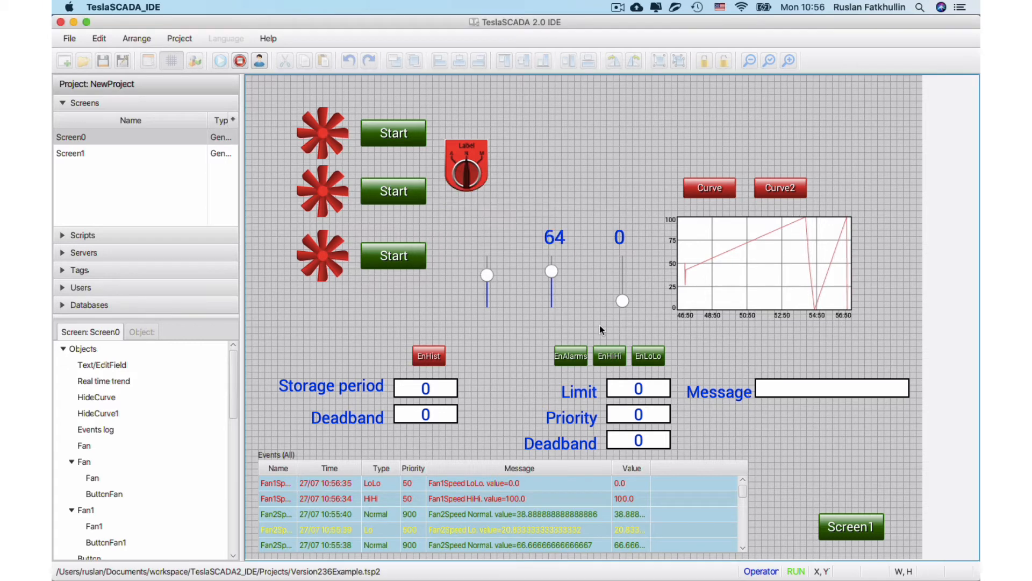
# Set the alarm limit to 90 and the alarm priority to 50 for the FanSpeed tag.
pyautogui.click(640, 388)
pyautogui.write('90')
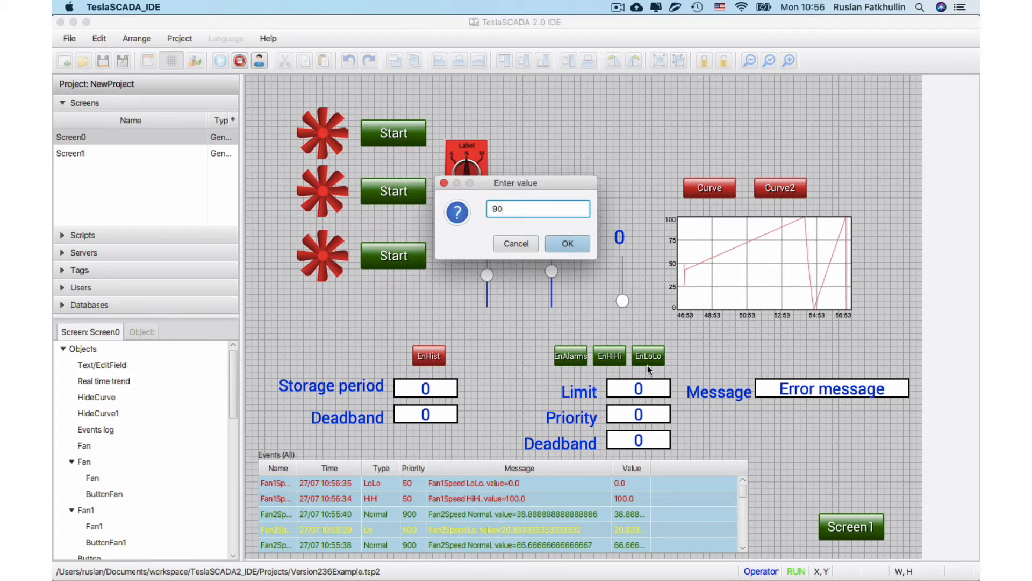
pyautogui.click(550, 236)
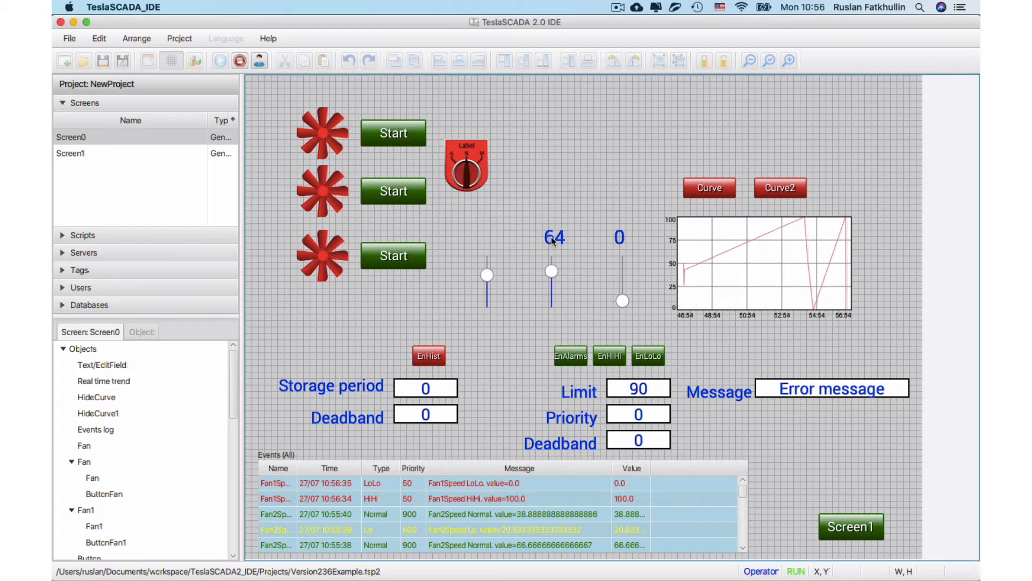
pyautogui.click(636, 422)
pyautogui.write('50')
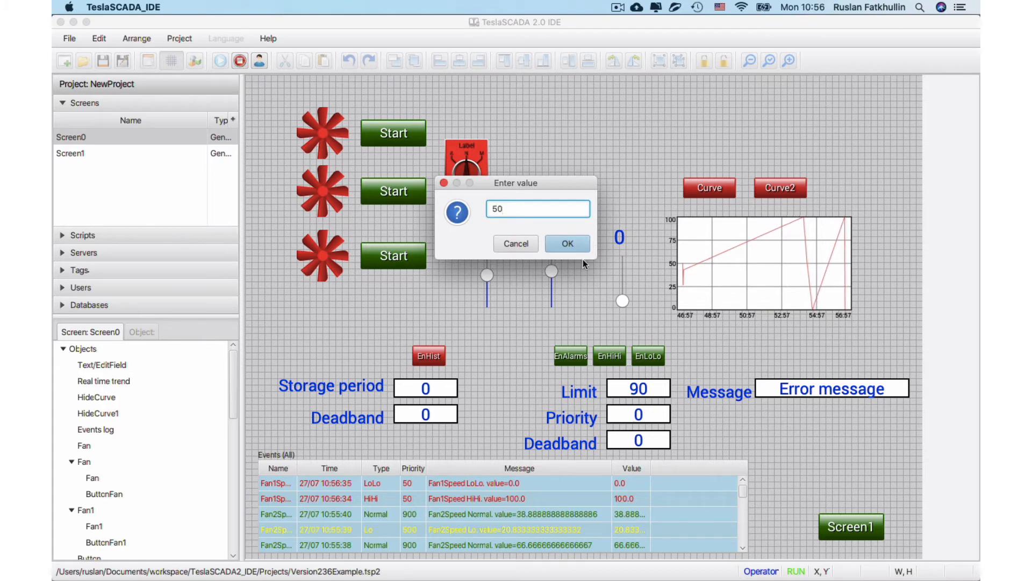
pyautogui.click(571, 246)
# Raise the FanSpeed slider to 100 to trigger the HiHi alarm, acknowledge it, and lower the slider to about 25.
pyautogui.moveTo(551, 271); pyautogui.dragTo(548, 248)
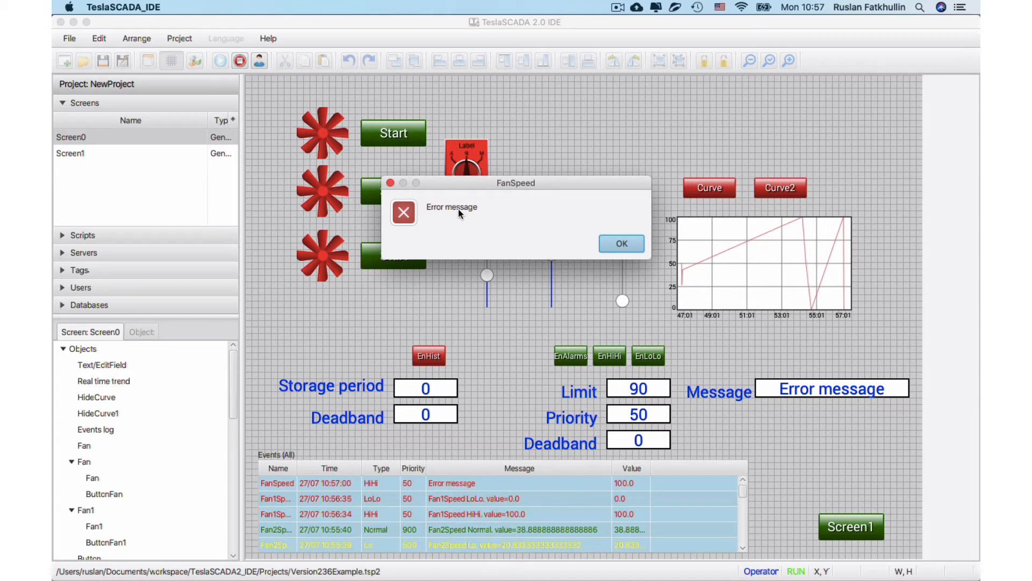
pyautogui.click(623, 245)
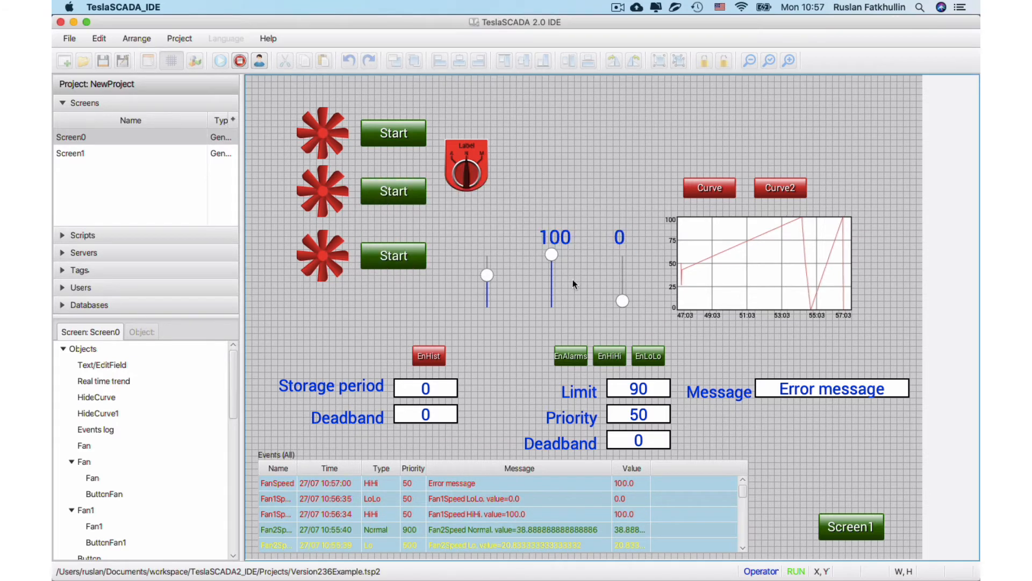
pyautogui.moveTo(554, 266); pyautogui.dragTo(550, 290)
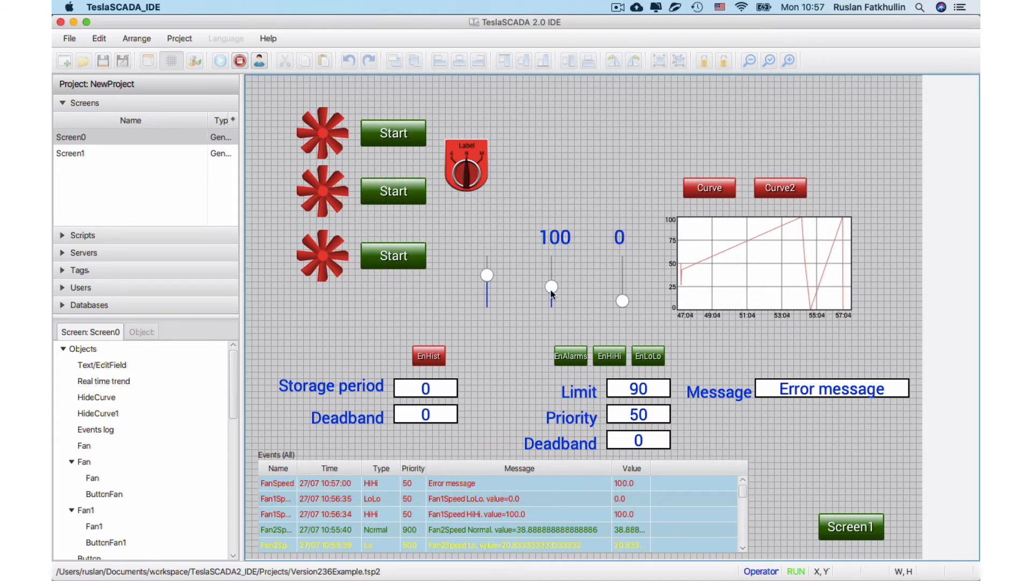
# Enable history for the FanSpeed tag, vary its slider to a final value of about 64, and acknowledge the triggered alarm.
pyautogui.click(425, 357)
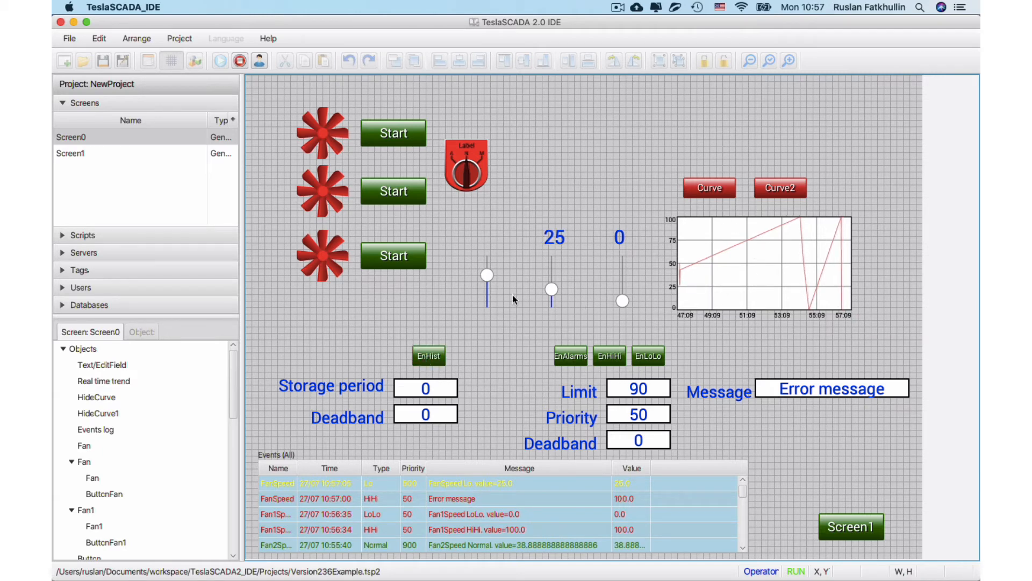
pyautogui.moveTo(551, 288)
pyautogui.mouseDown()
pyautogui.moveTo(549, 274)
pyautogui.moveTo(553, 302)
pyautogui.moveTo(550, 274)
pyautogui.mouseUp()
pyautogui.click(606, 243)
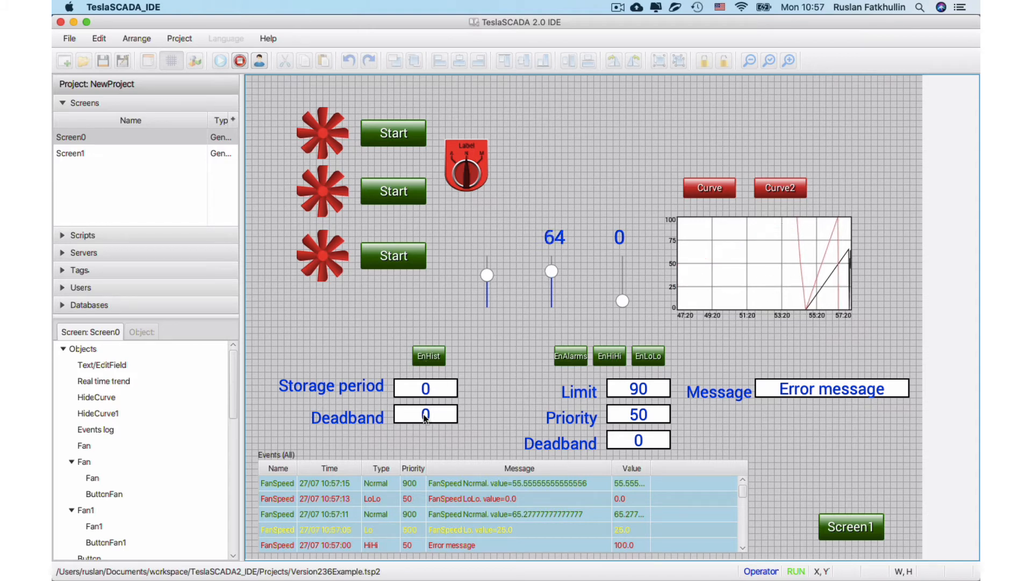
# Stop the project and inspect the history settings of the FanSpeed tag in the Fan group, leaving without edits.
pyautogui.click(239, 60)
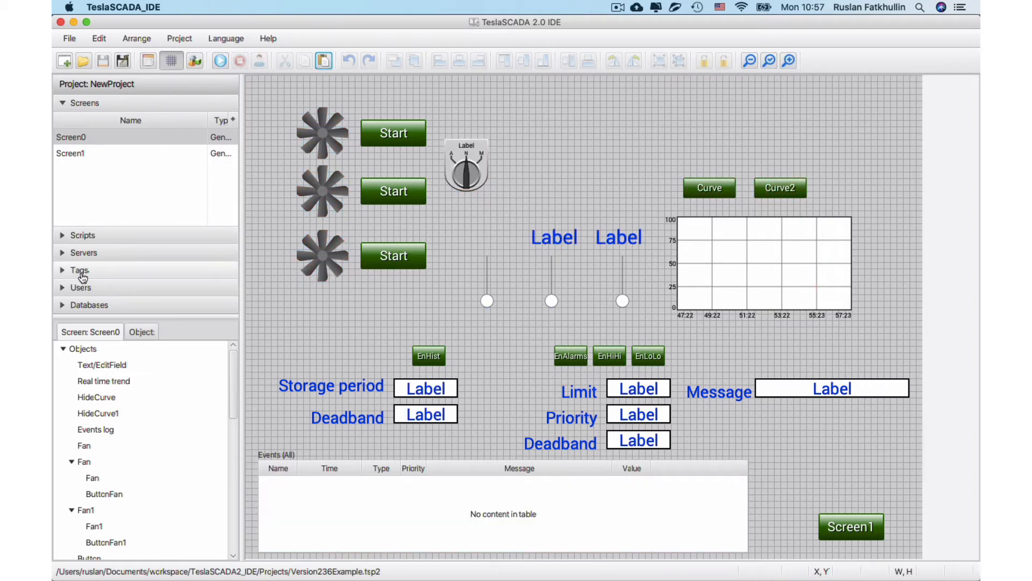
pyautogui.click(79, 270)
pyautogui.click(108, 244)
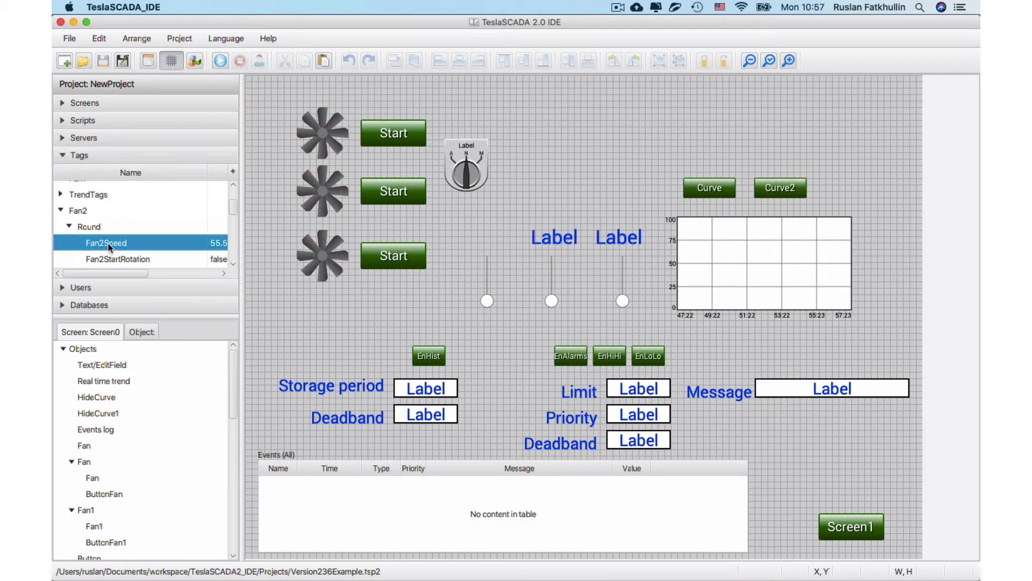
pyautogui.click(60, 211)
pyautogui.scroll(3, 58, 215)
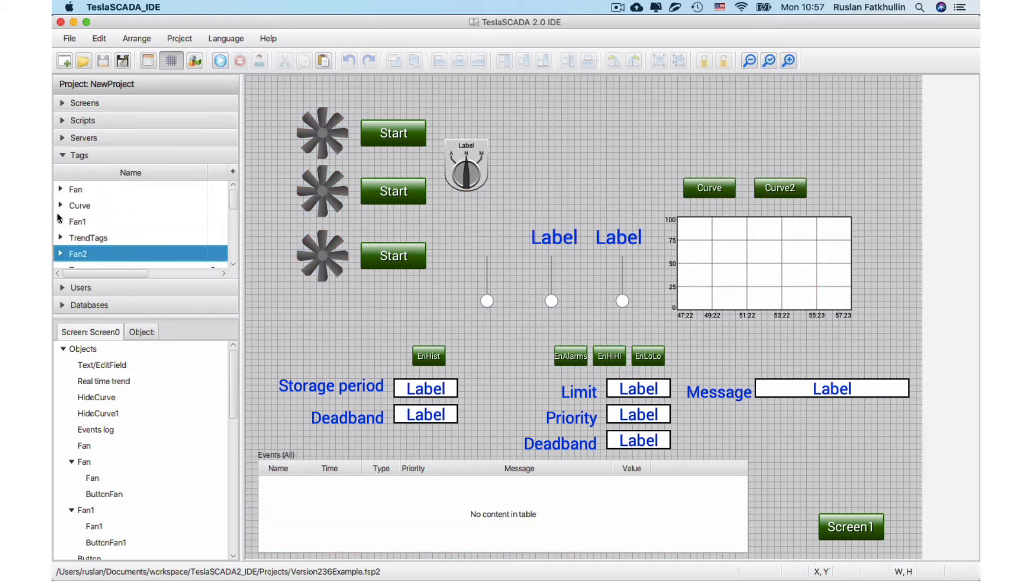
pyautogui.click(60, 190)
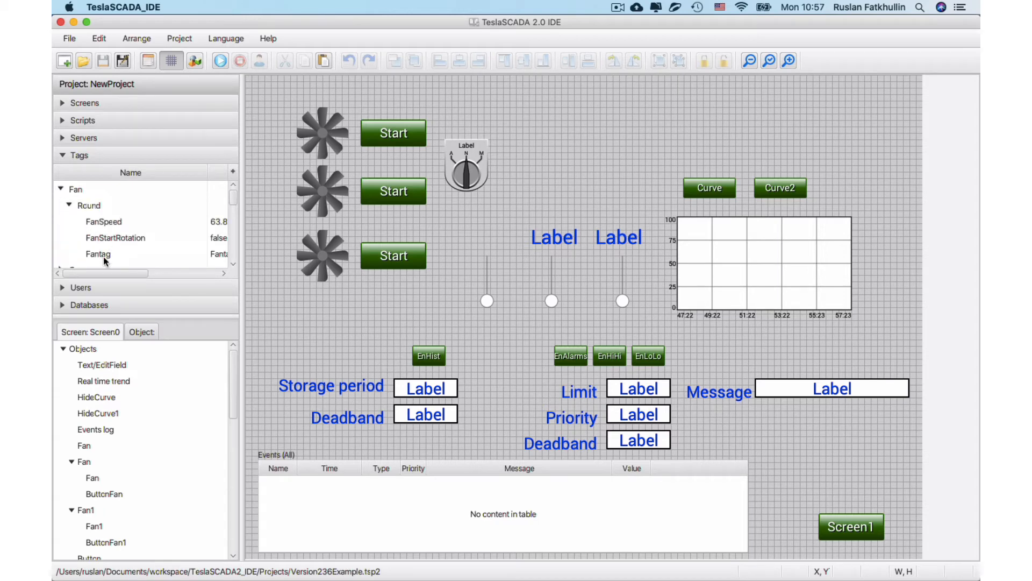
pyautogui.doubleClick(108, 225)
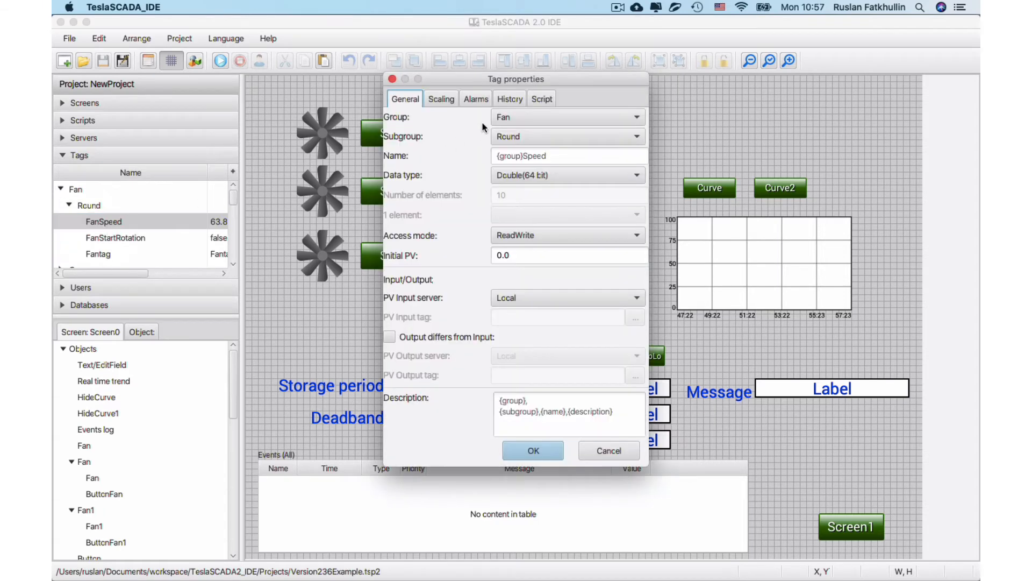
pyautogui.click(507, 100)
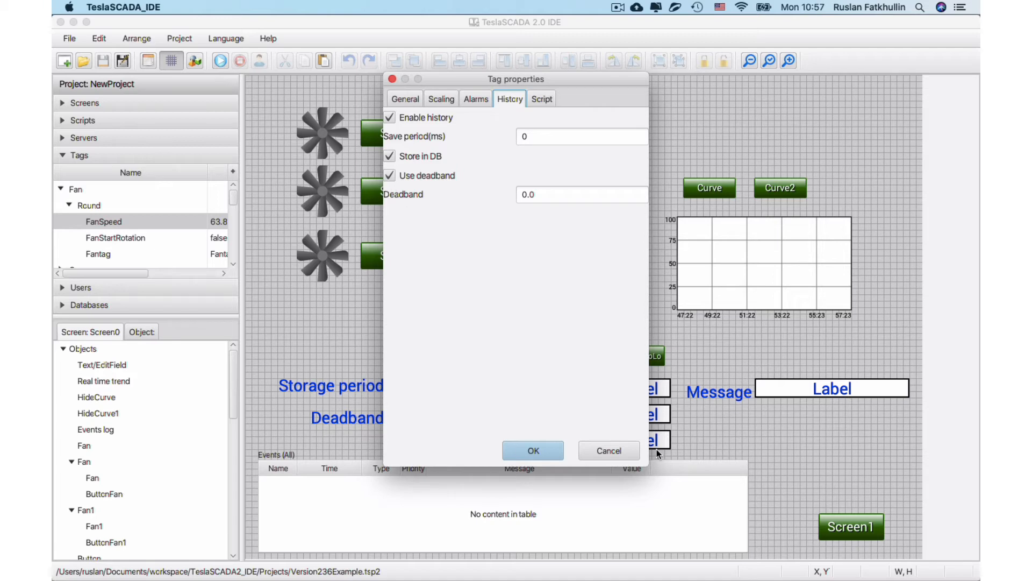
pyautogui.click(608, 452)
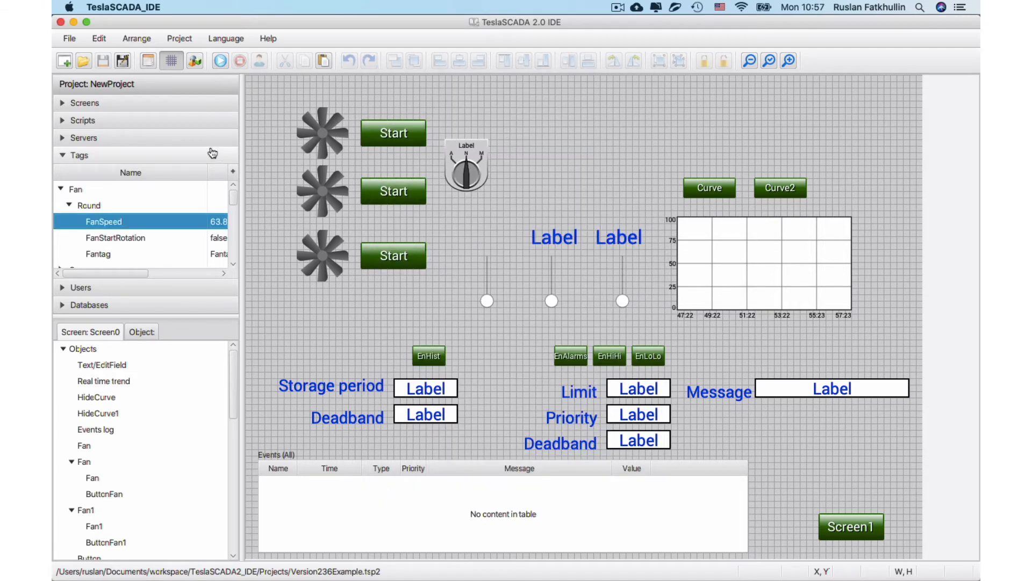
# Run the project, set the history deadband to 10, and test it by lowering the FanSpeed slider to about 42.
pyautogui.click(223, 61)
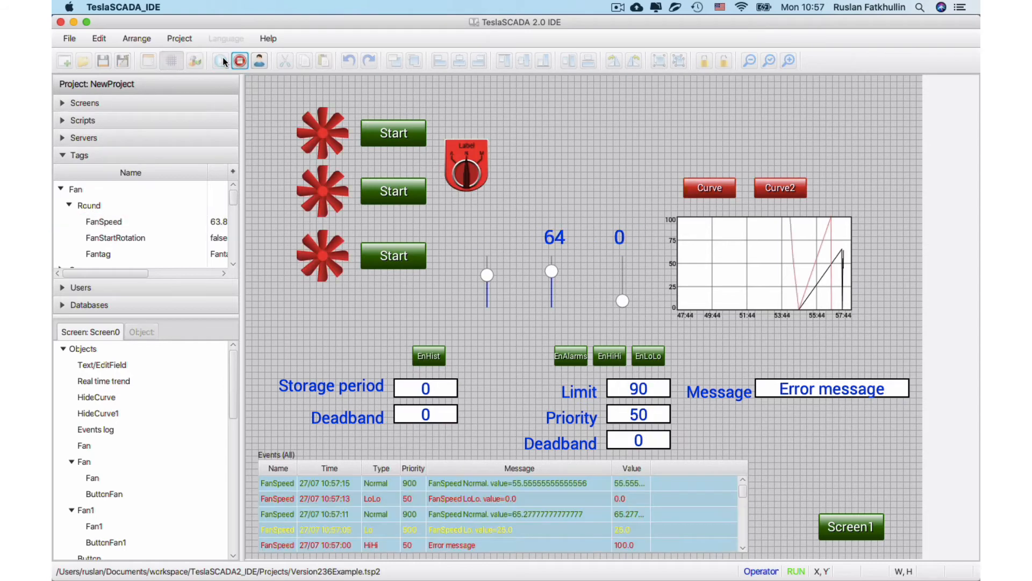
pyautogui.click(421, 415)
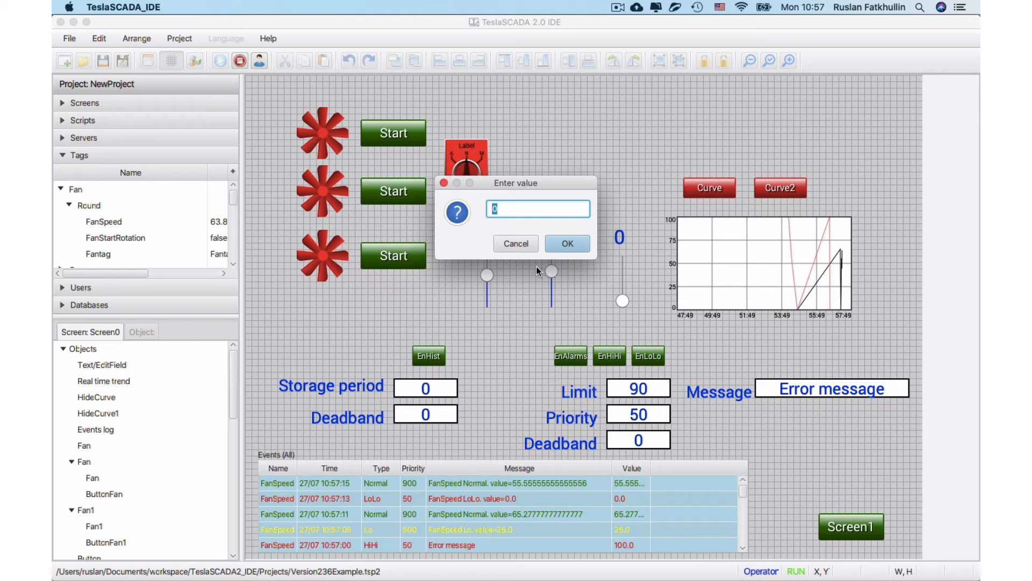
pyautogui.write('10')
pyautogui.click(554, 241)
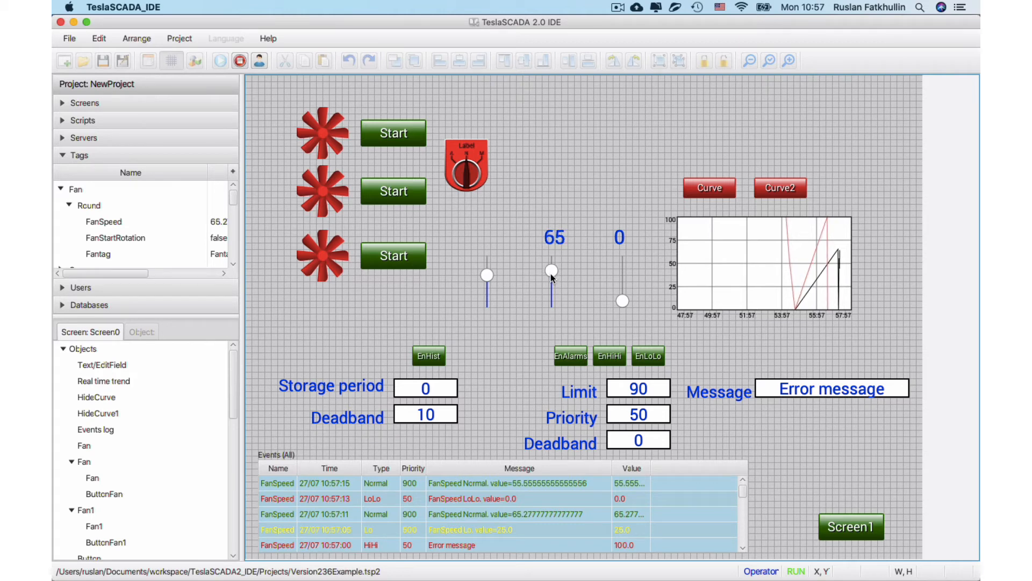
pyautogui.moveTo(550, 273); pyautogui.dragTo(553, 285)
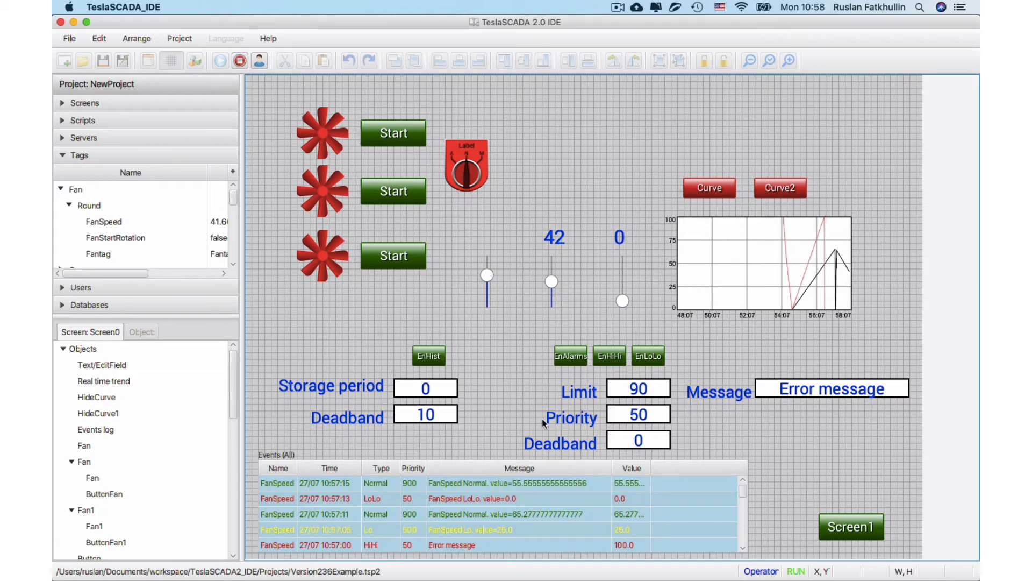
# Stop the project and examine the addcurve and removecurve functions in the Add and Remove scripts.
pyautogui.click(241, 62)
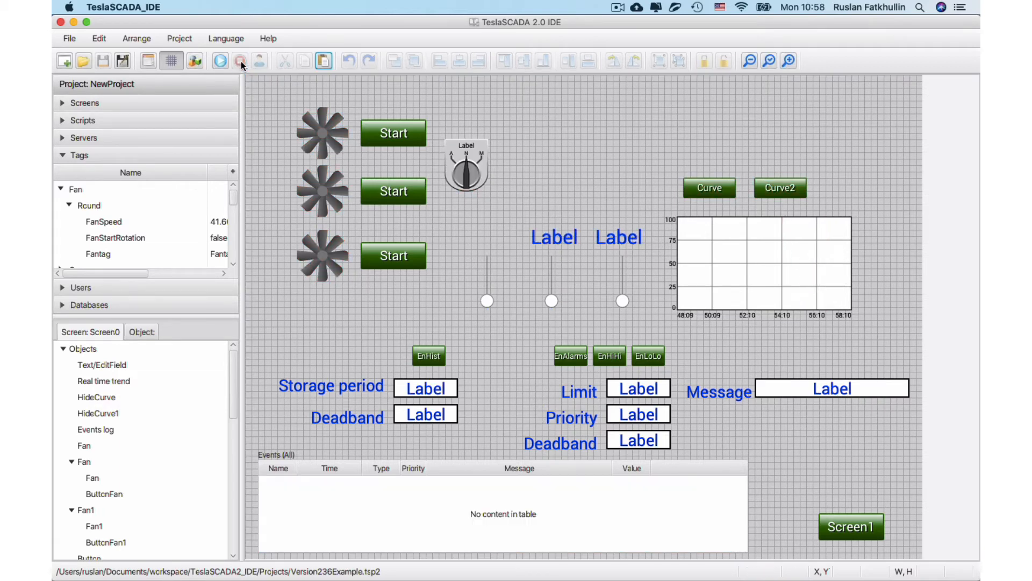
pyautogui.click(71, 119)
pyautogui.doubleClick(99, 170)
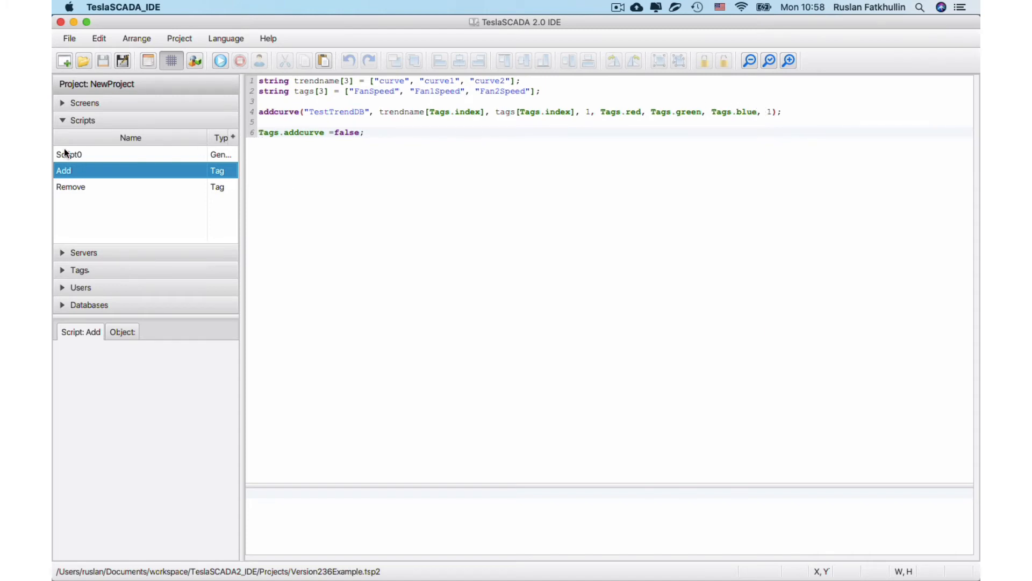
pyautogui.click(74, 188)
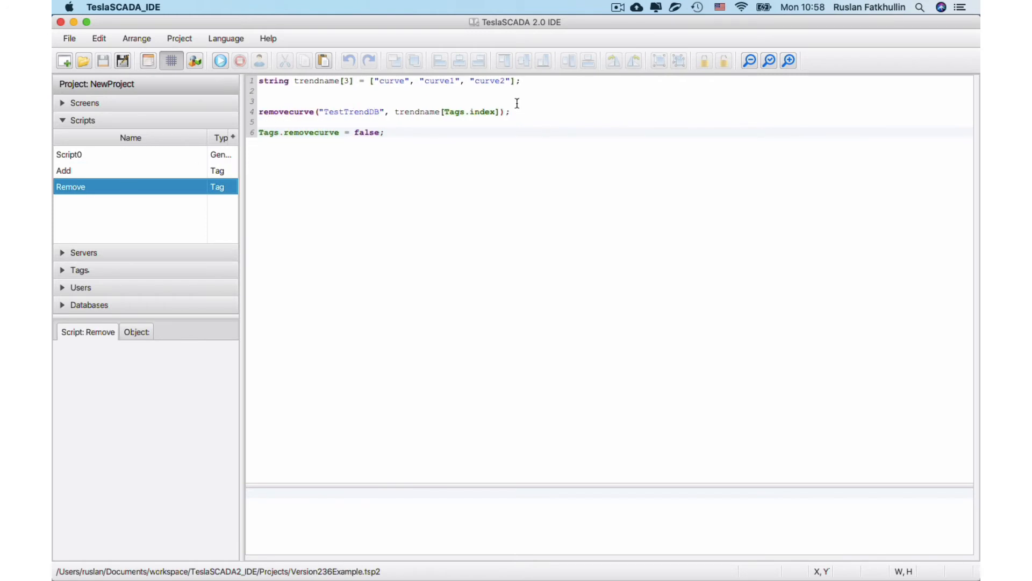
# Open Screen1 and examine its curve combo box and its Add and Remove buttons.
pyautogui.click(84, 103)
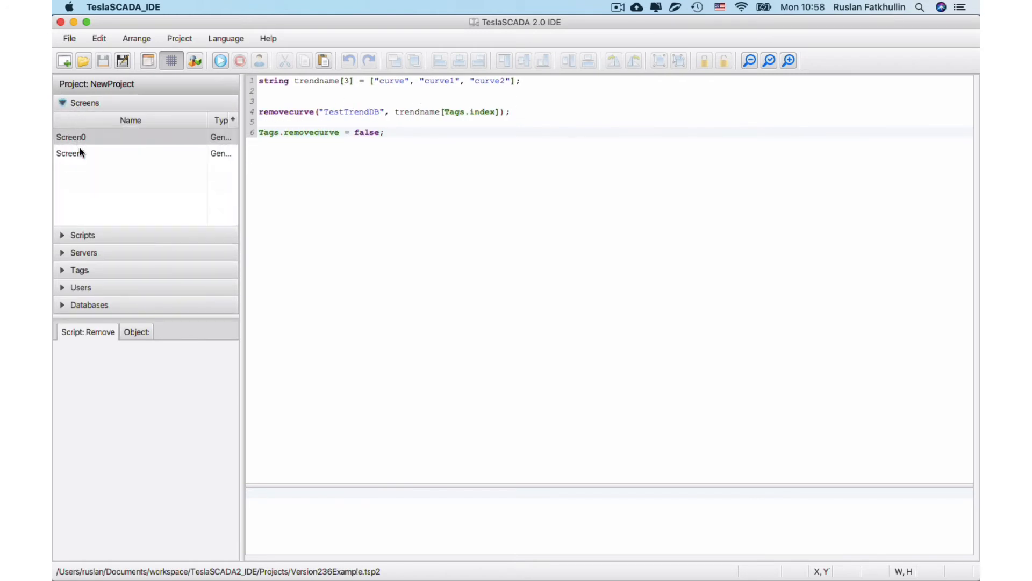
pyautogui.click(80, 152)
pyautogui.click(475, 280)
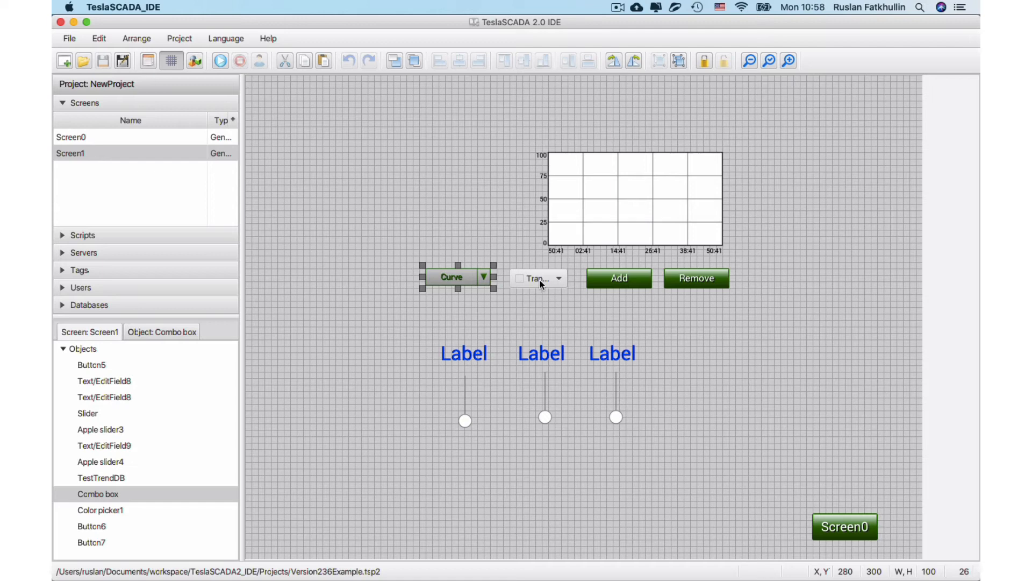
pyautogui.click(614, 278)
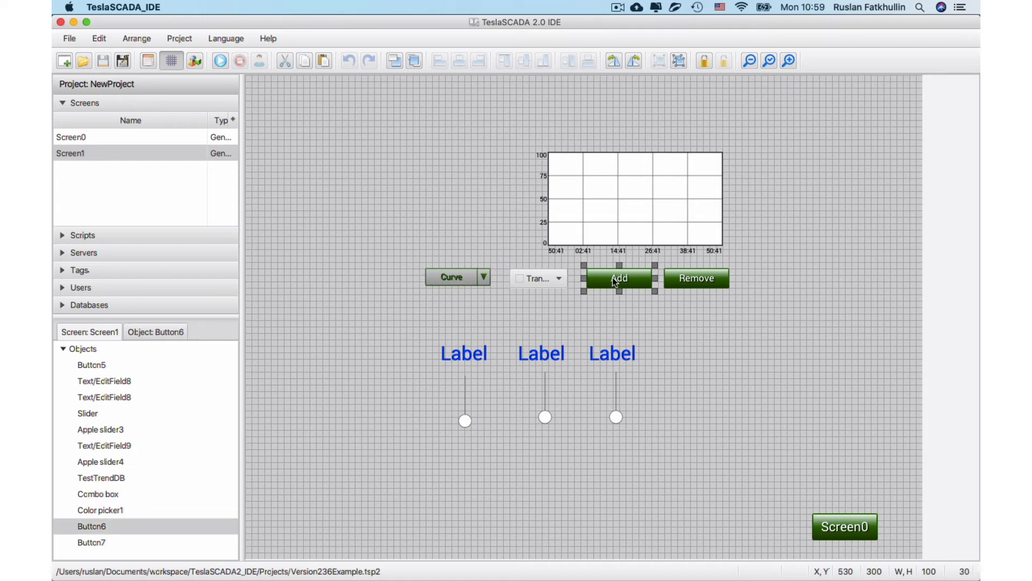
pyautogui.click(676, 284)
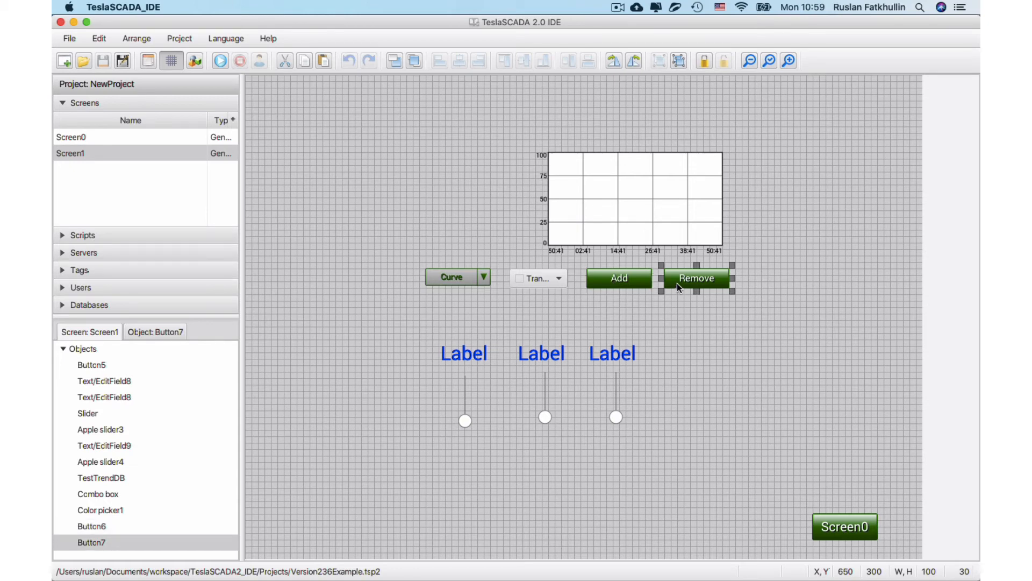
# Run the project on Screen1, choose yellow as the curve color, and add Curve to the trend.
pyautogui.click(219, 61)
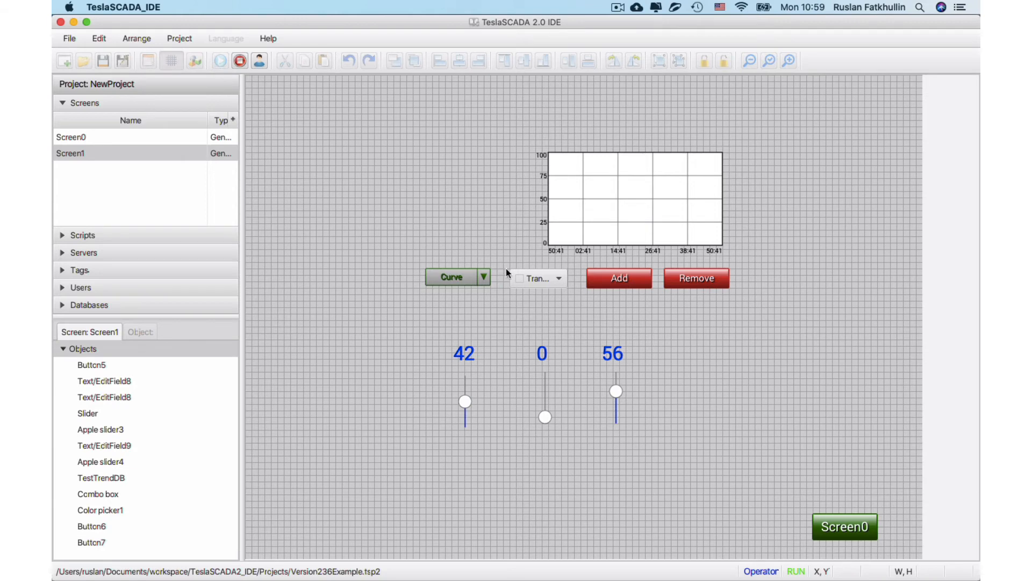
pyautogui.click(550, 278)
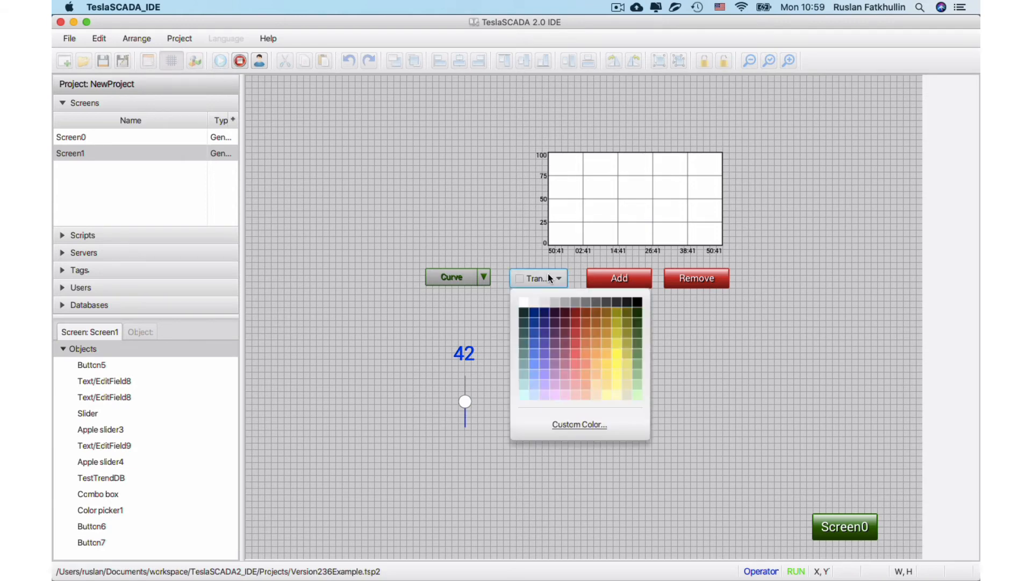
pyautogui.click(617, 346)
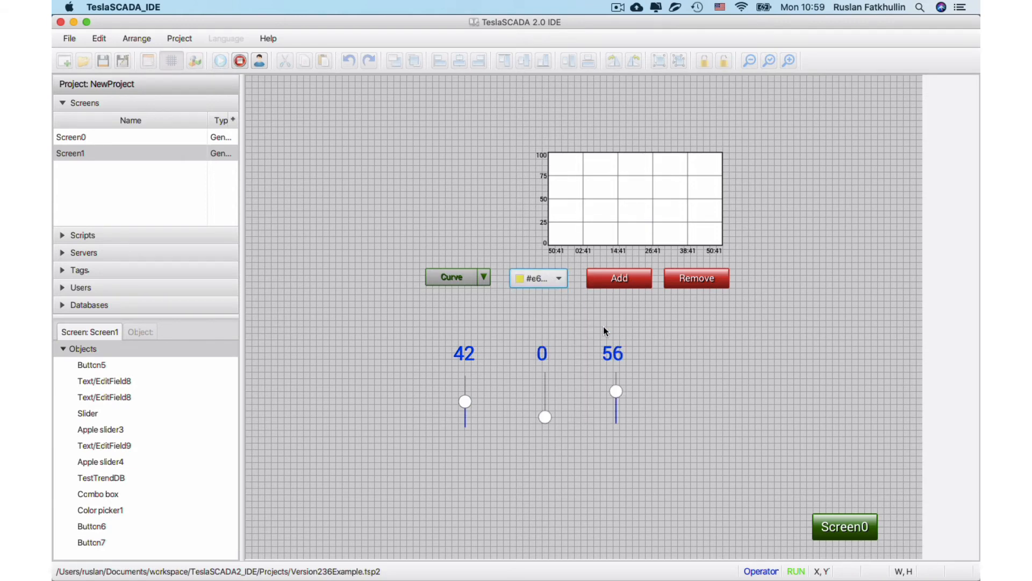
pyautogui.click(628, 281)
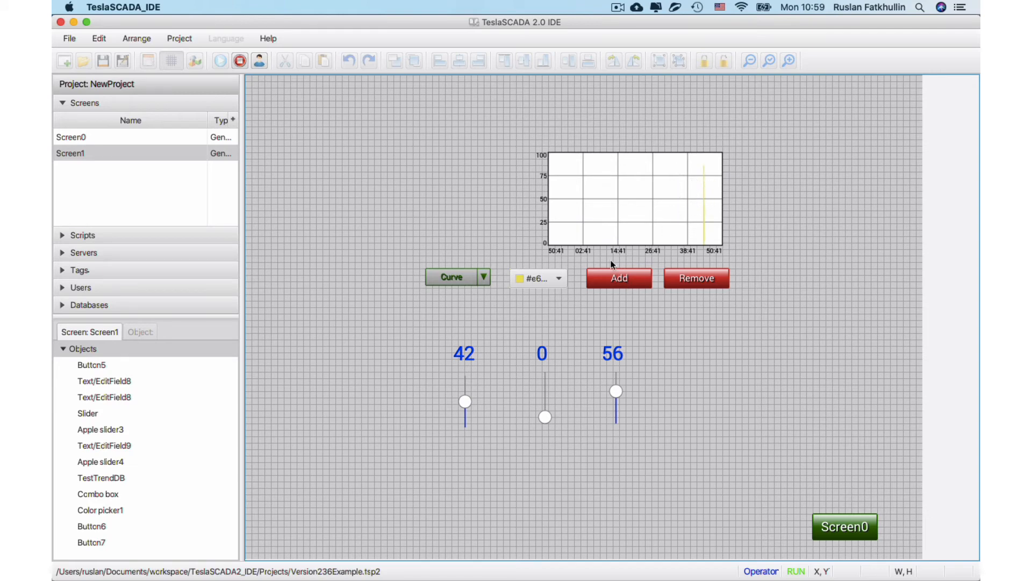
# Choose Curve1 with red as its color and add it to the Screen1 trend.
pyautogui.click(469, 279)
pyautogui.click(466, 316)
pyautogui.click(526, 278)
pyautogui.click(572, 329)
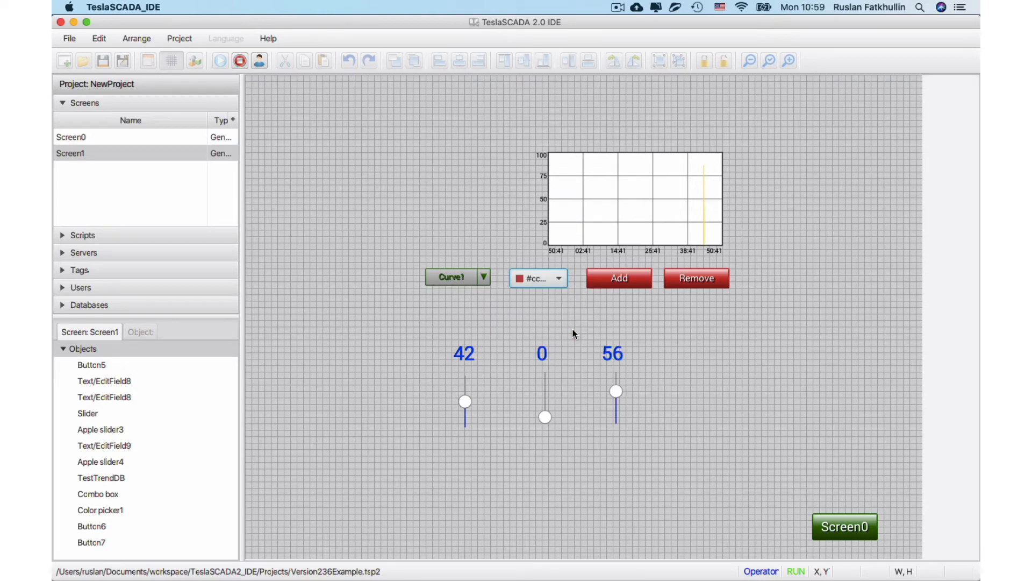
pyautogui.click(620, 278)
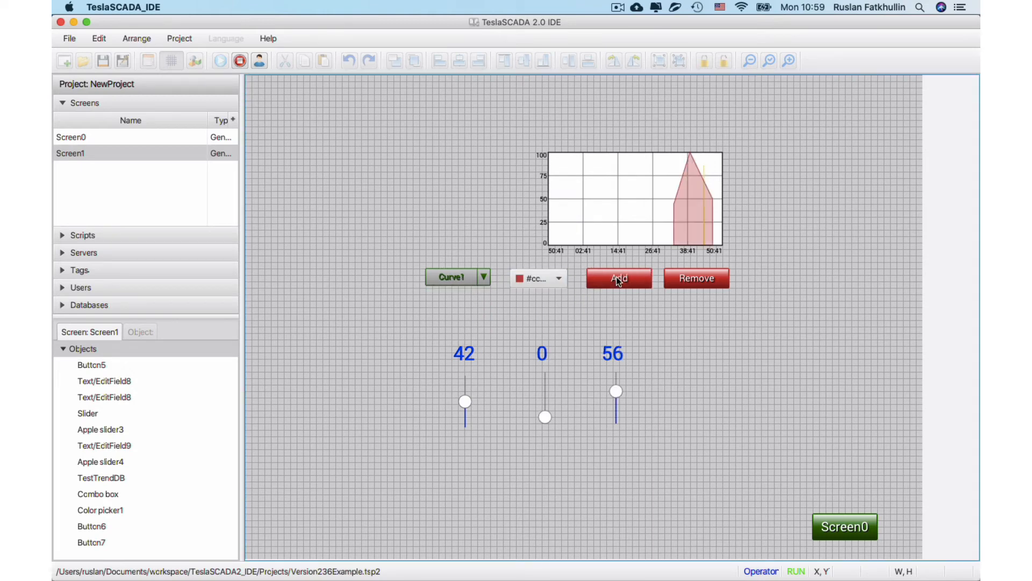
# Choose Curve2 with blue as its color and add it to the Screen1 trend.
pyautogui.click(467, 279)
pyautogui.click(464, 329)
pyautogui.click(538, 282)
pyautogui.click(538, 328)
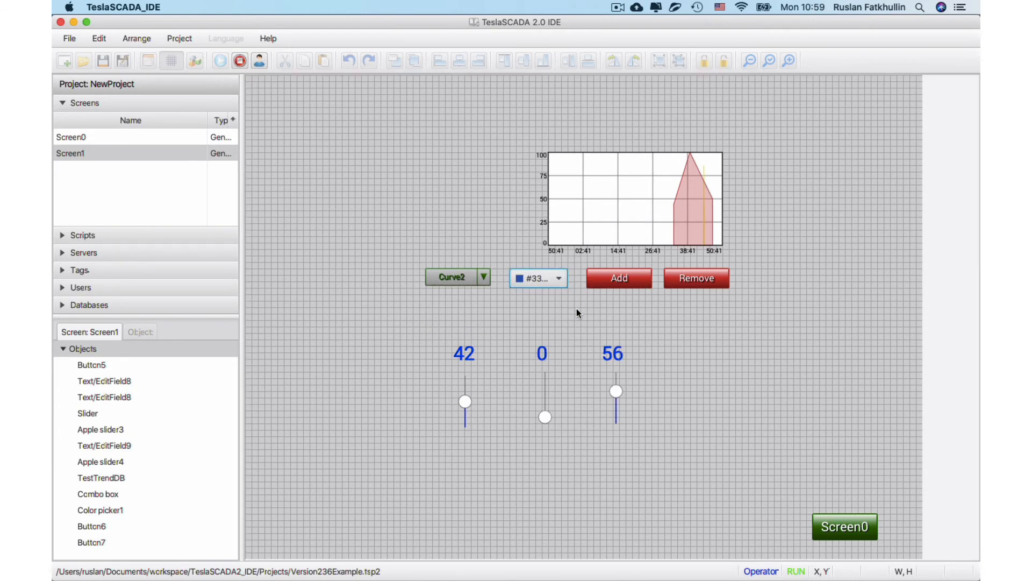
pyautogui.click(609, 290)
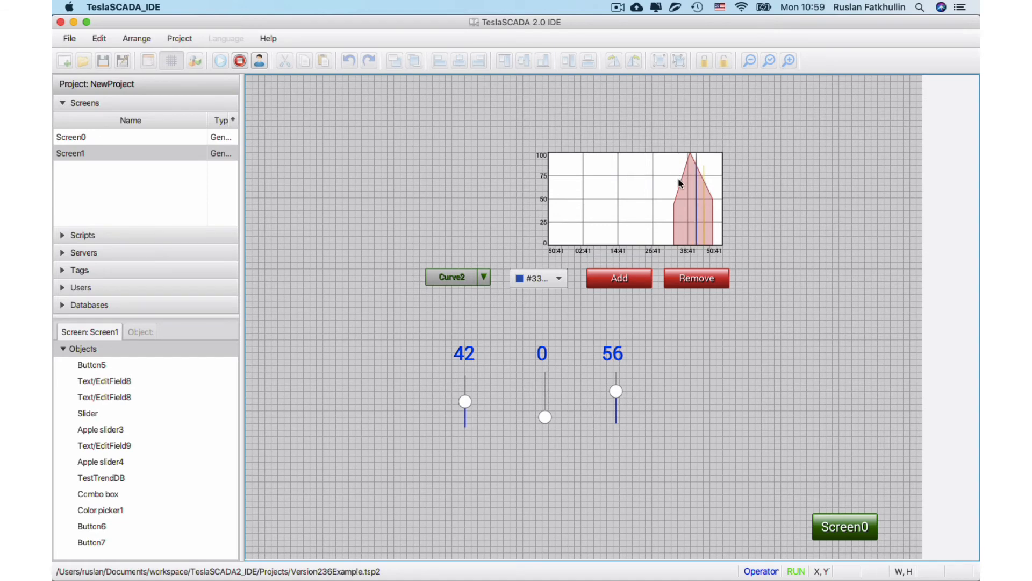
# Open the trend's time and curve selection and hide curve, curve1 and curve2.
pyautogui.doubleClick(655, 203)
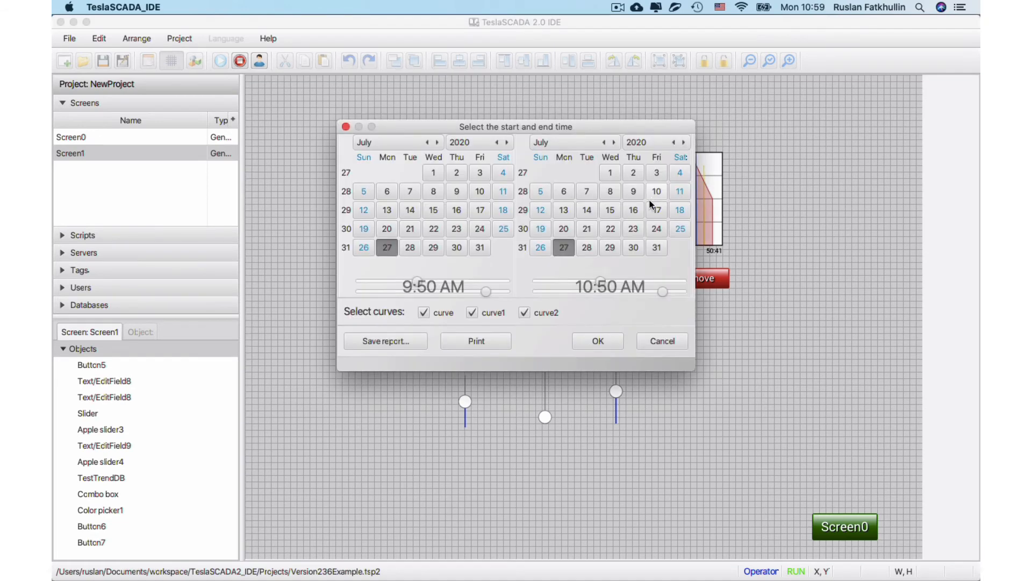
pyautogui.click(524, 313)
pyautogui.click(472, 313)
pyautogui.click(425, 313)
pyautogui.click(598, 341)
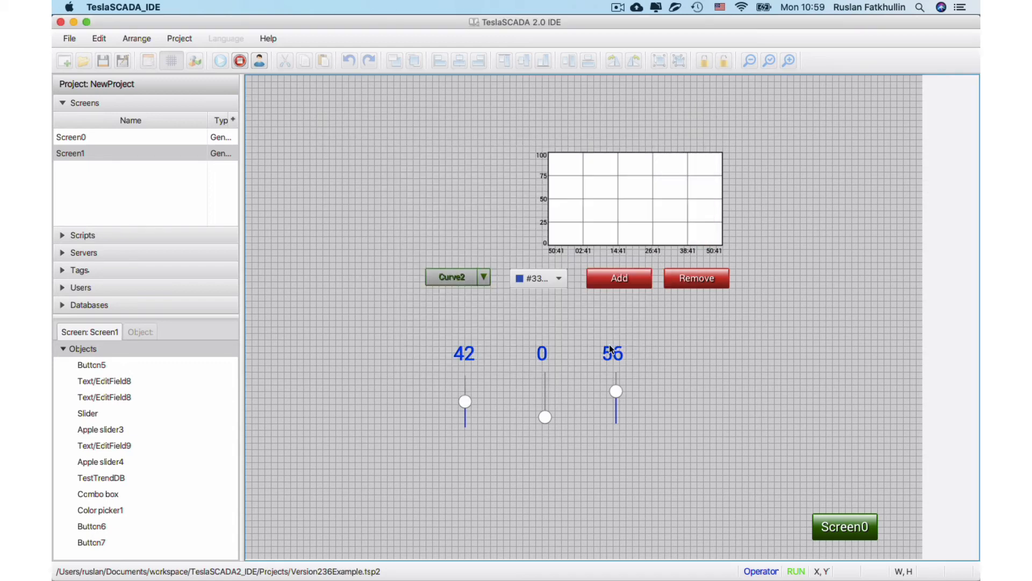
# Stop the simulation, examine the hidecurve functions in Script0, and return to Screen0.
pyautogui.click(241, 62)
pyautogui.click(64, 137)
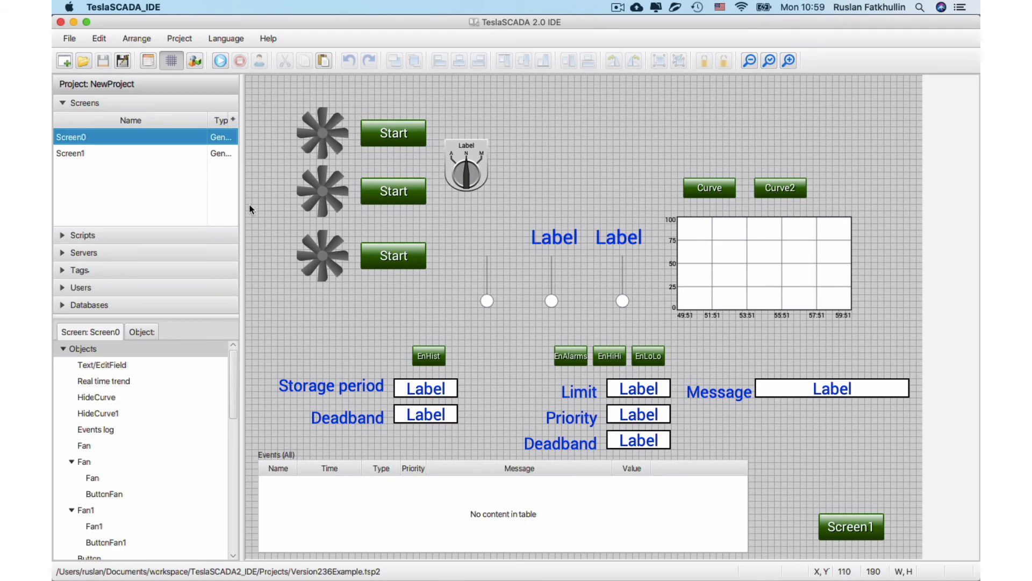
pyautogui.click(87, 236)
pyautogui.click(71, 157)
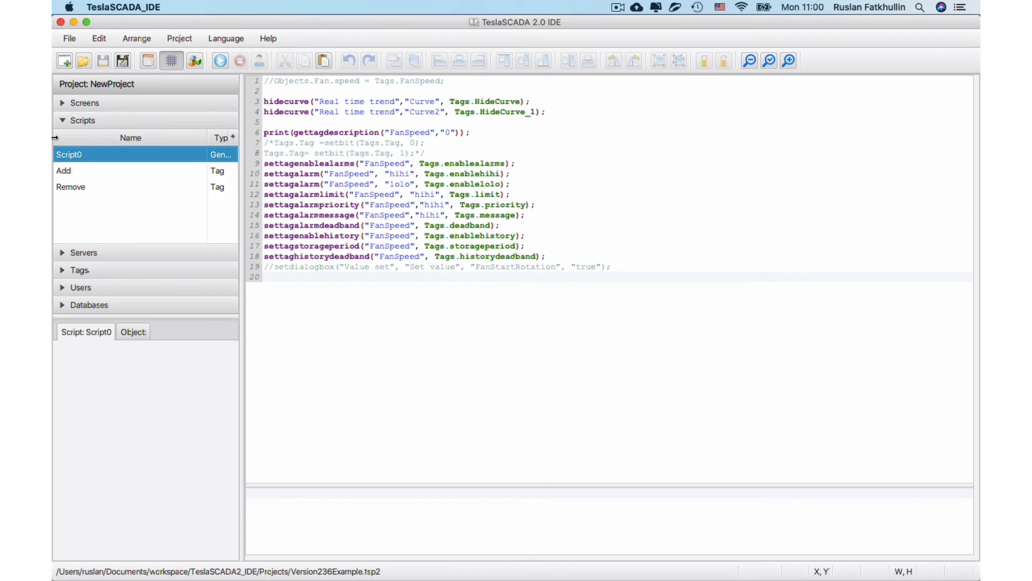
pyautogui.click(71, 103)
pyautogui.doubleClick(76, 138)
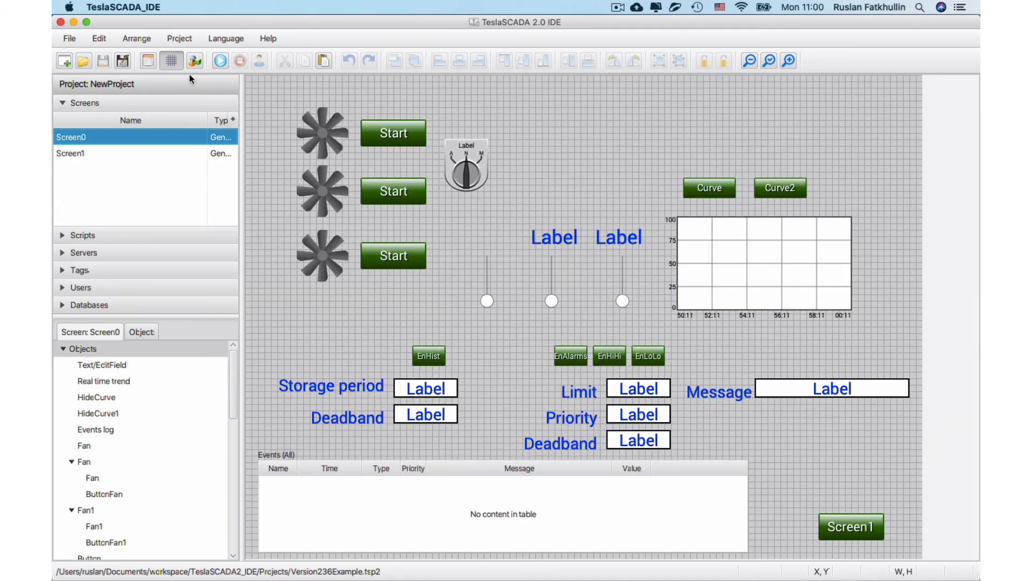
# Run the project, test hiding and showing Curve and Curve2 on the real-time trend, and stop the simulation.
pyautogui.click(220, 60)
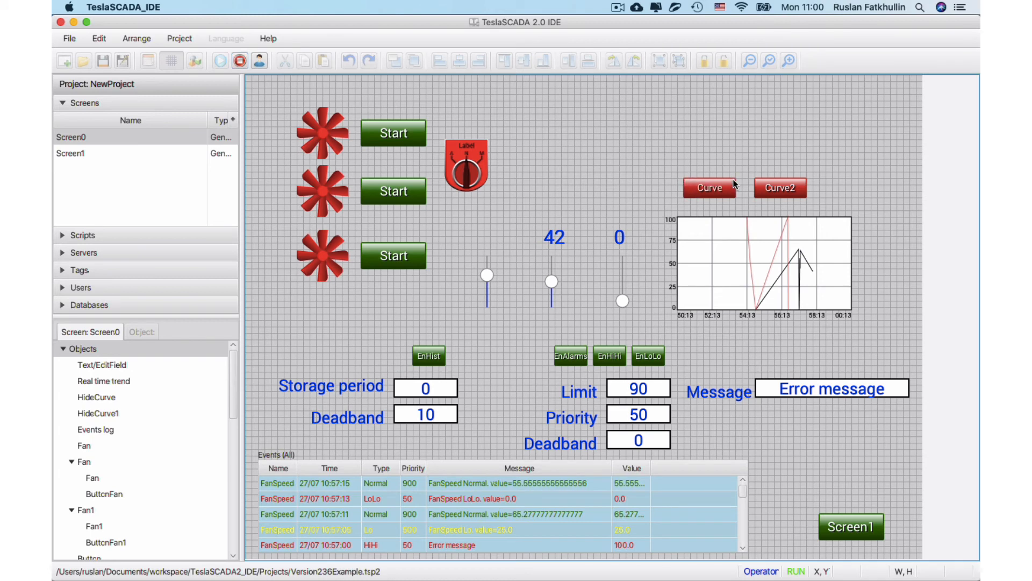
pyautogui.click(733, 186)
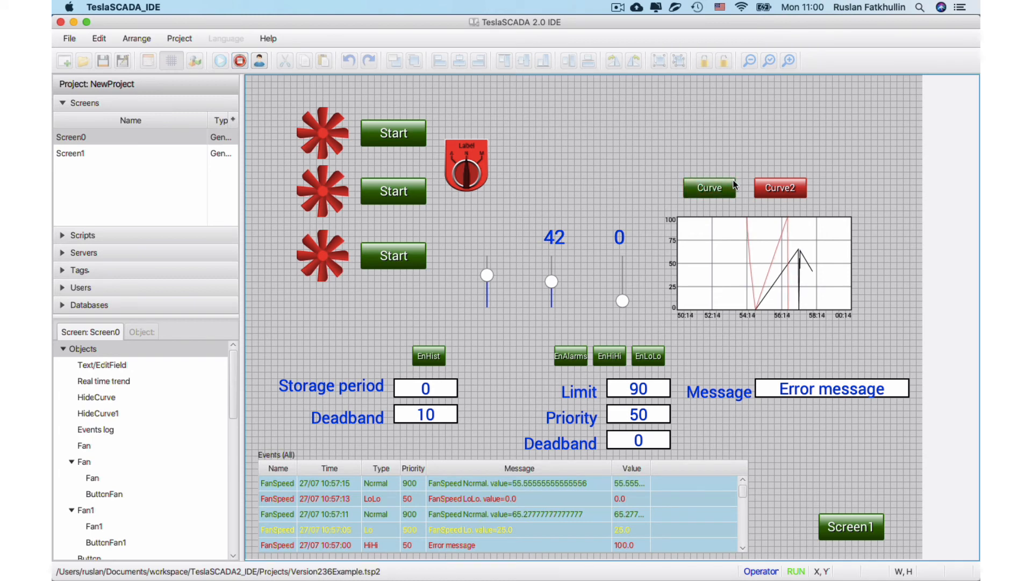
pyautogui.click(781, 189)
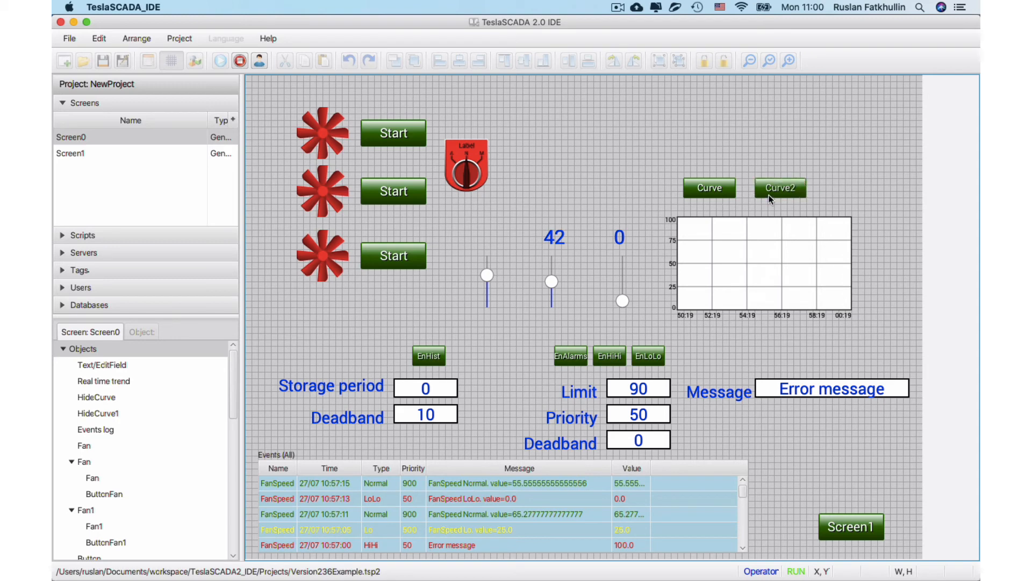
pyautogui.click(771, 199)
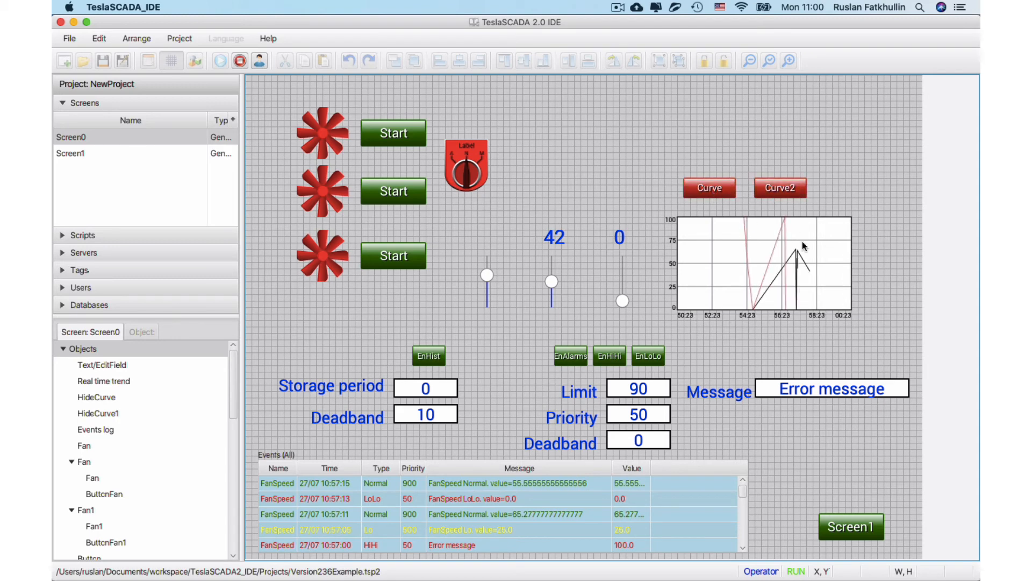
pyautogui.click(240, 62)
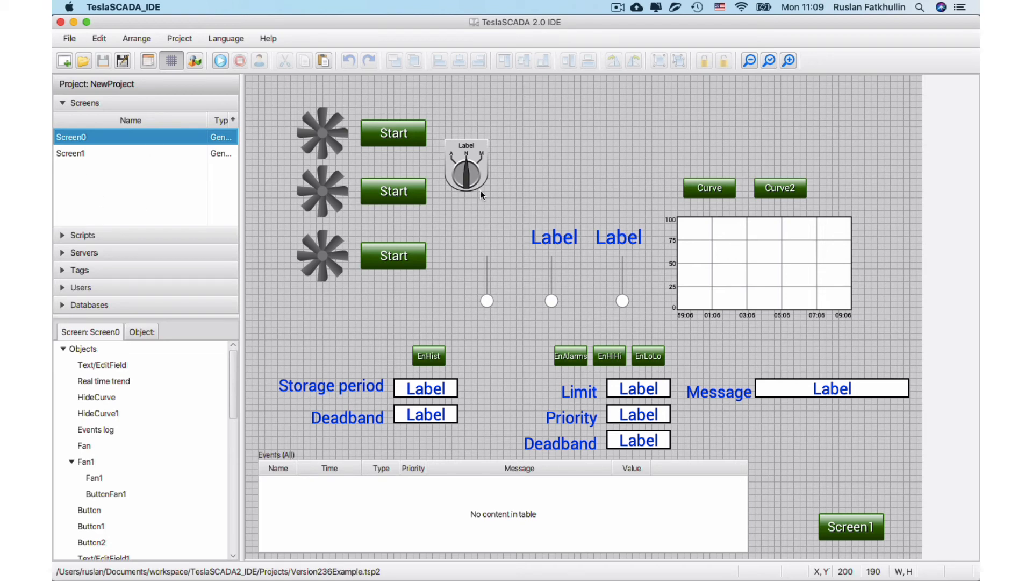
# Add a Fan object from the Fans library to the empty area above the labels on Screen0 and name it FanSpeed.
pyautogui.rightClick(554, 116)
pyautogui.click(564, 128)
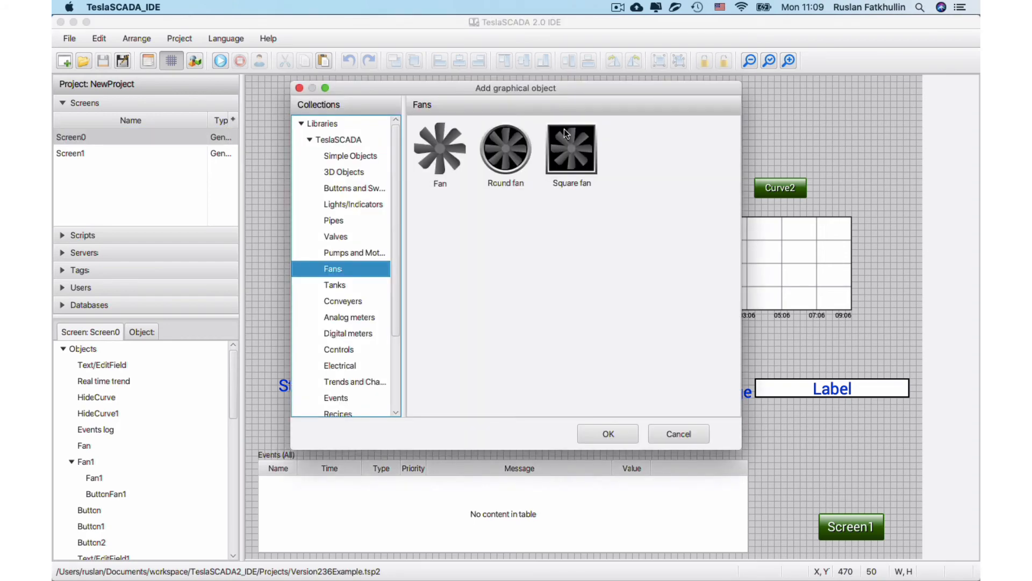
pyautogui.click(453, 153)
pyautogui.doubleClick(453, 152)
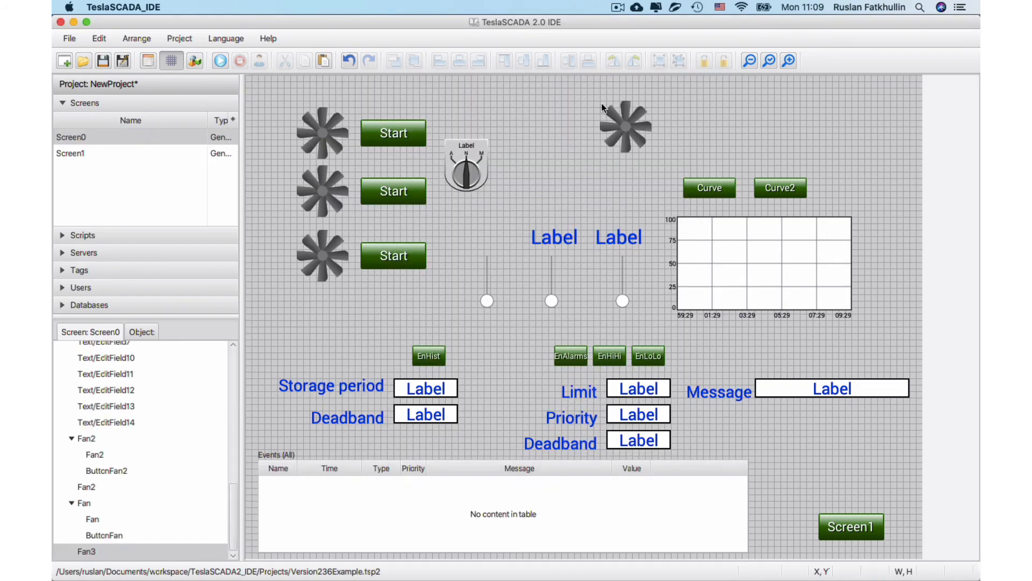
pyautogui.doubleClick(86, 551)
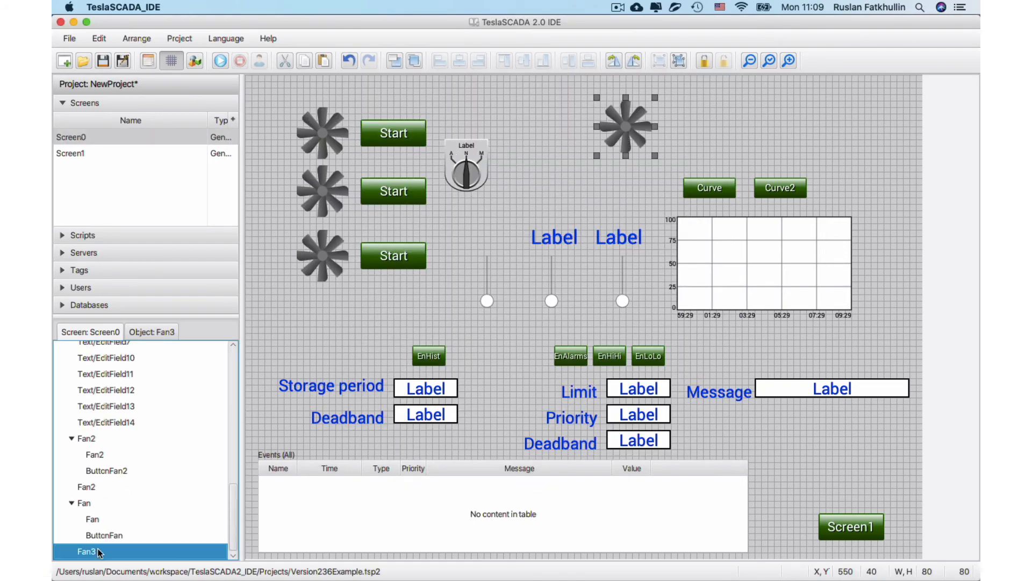
pyautogui.click(545, 137)
pyautogui.press('BackSpace')
pyautogui.write('S')
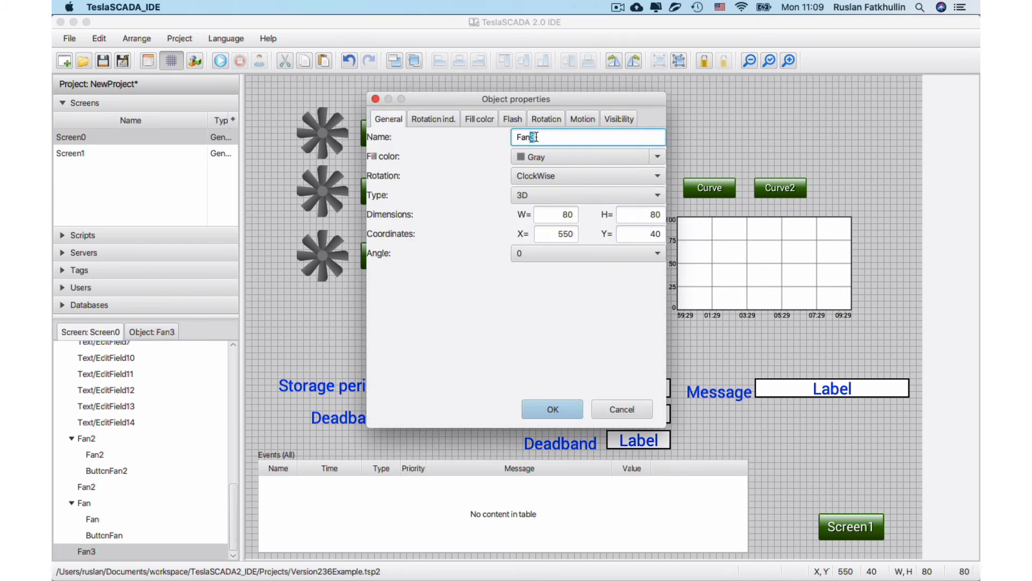
pyautogui.write('peed')
# Enable the new fan's rotation indication with the FanStartRotation tag and save the project.
pyautogui.click(452, 118)
pyautogui.click(373, 147)
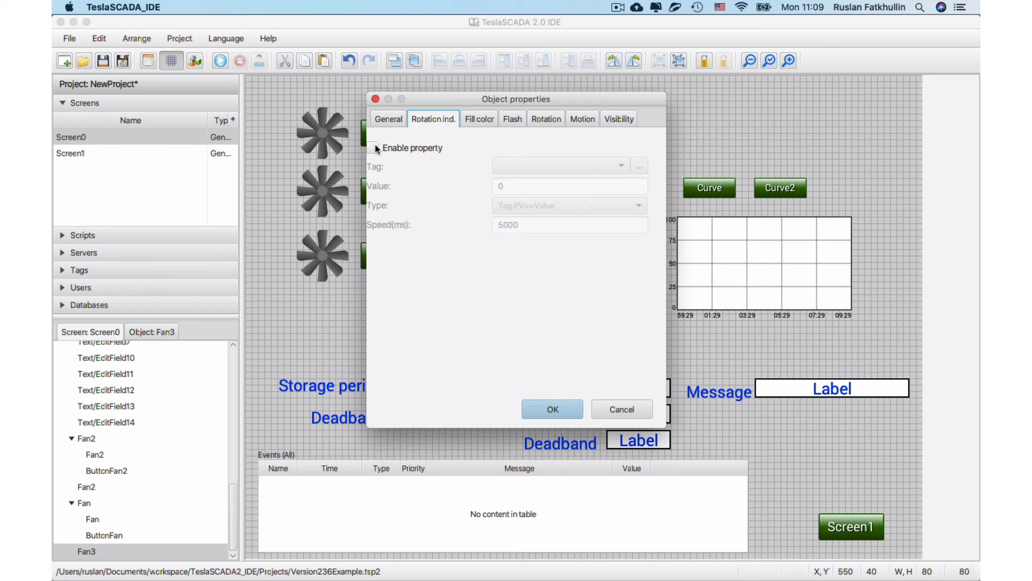
pyautogui.click(546, 166)
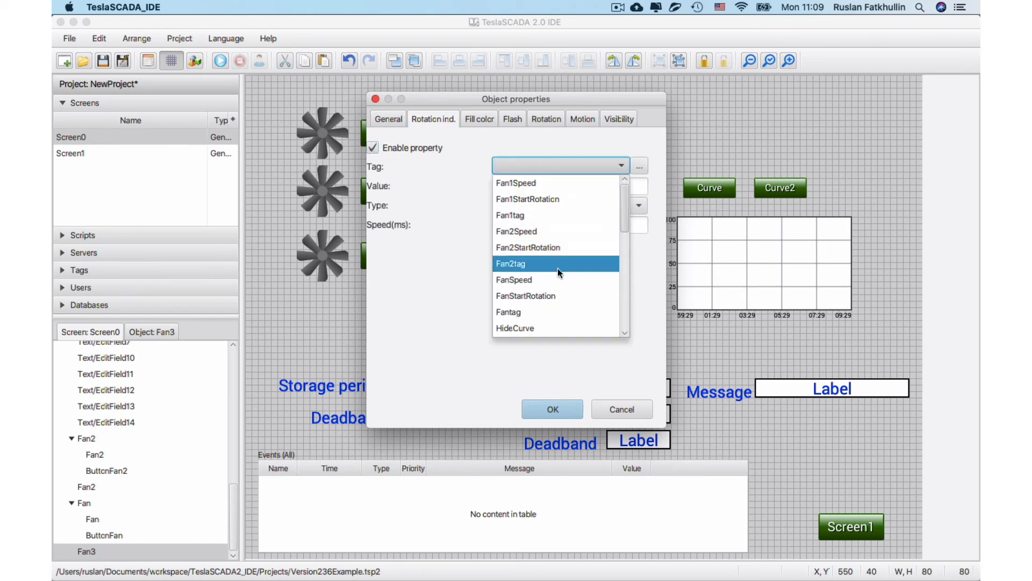
pyautogui.click(557, 295)
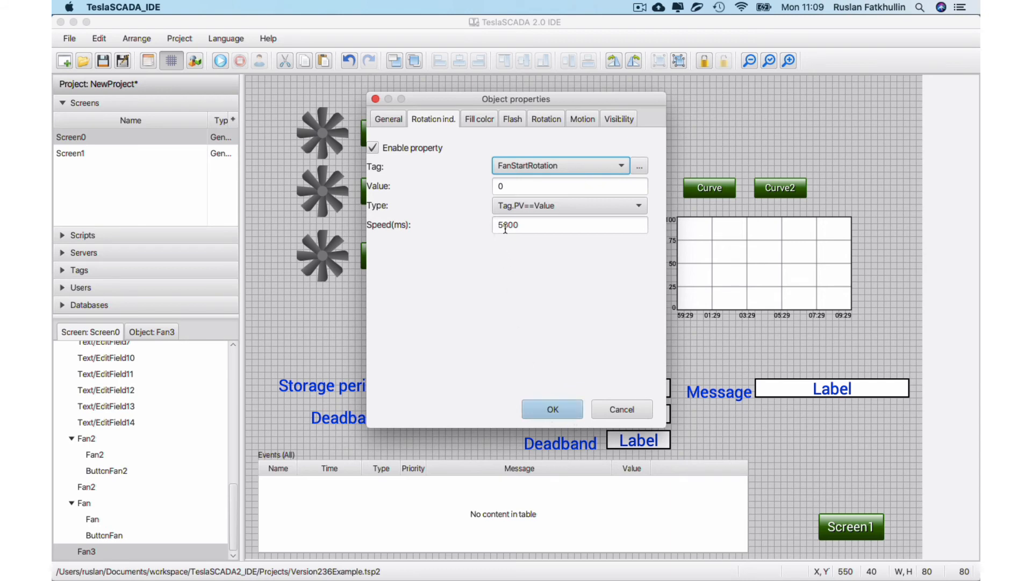
pyautogui.click(553, 409)
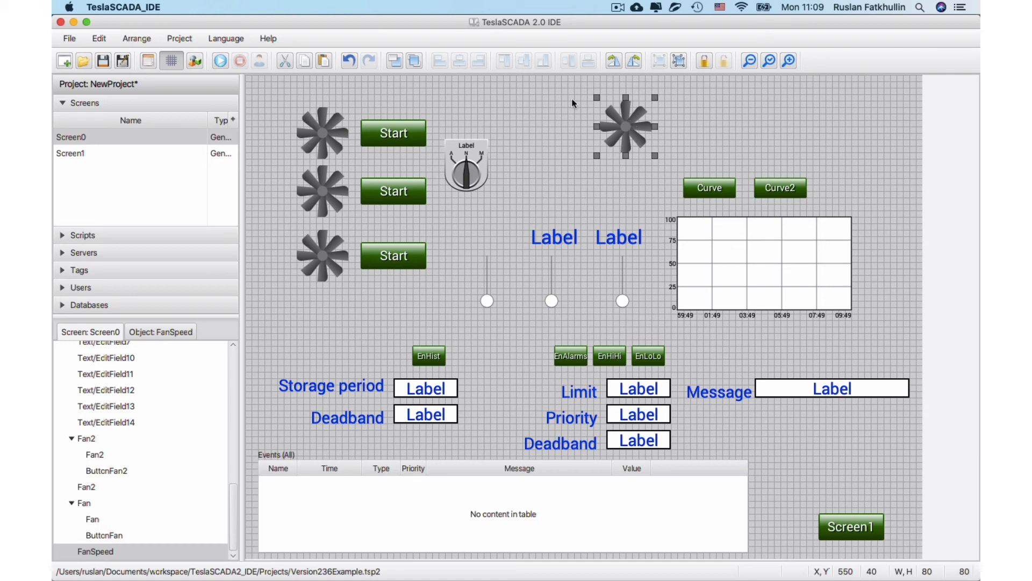
pyautogui.click(103, 65)
# Set the FanSpeed object's rotation indication value to 1 and save the project.
pyautogui.doubleClick(635, 128)
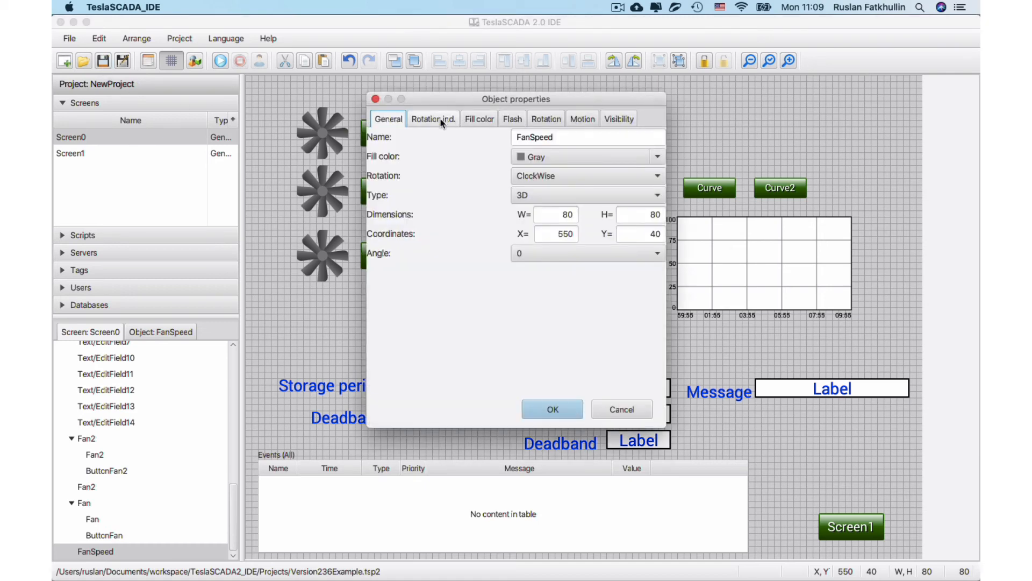
pyautogui.click(433, 119)
pyautogui.doubleClick(504, 186)
pyautogui.write('1')
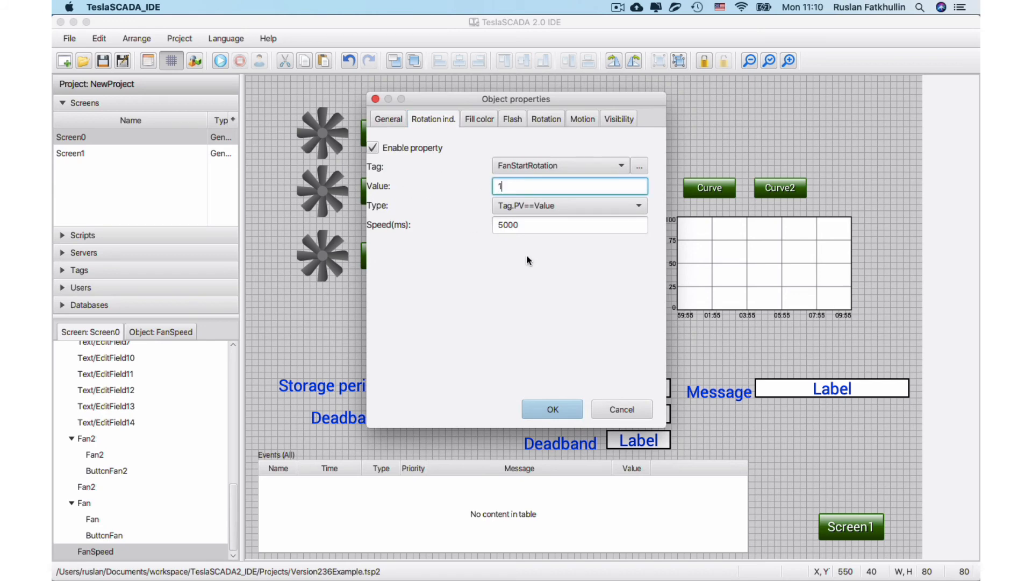
pyautogui.click(568, 409)
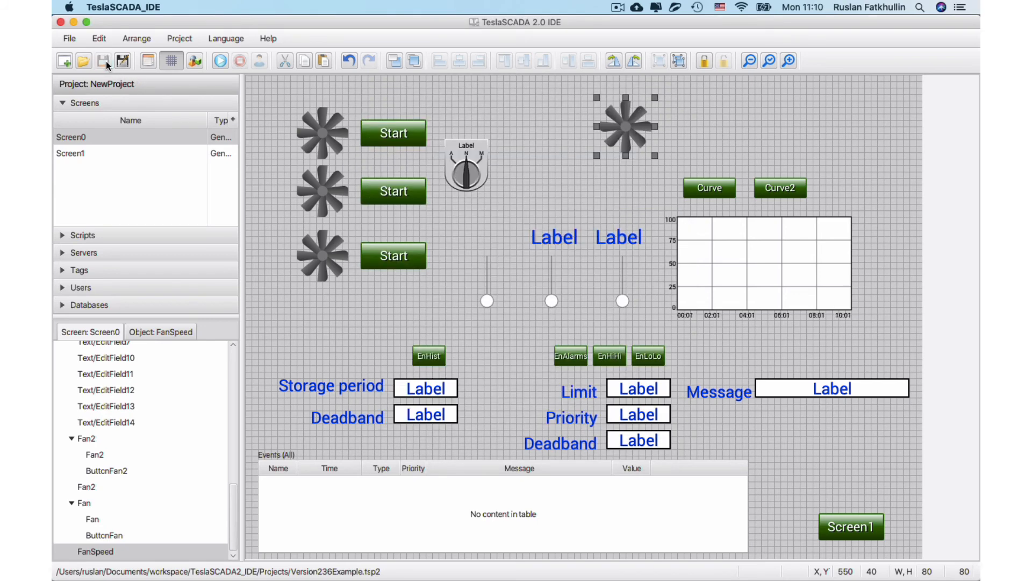
# Uncomment the Objects.FanSpeed.speed = Tags.FanSpeed line in Script0, save the project, and run the script.
pyautogui.click(78, 237)
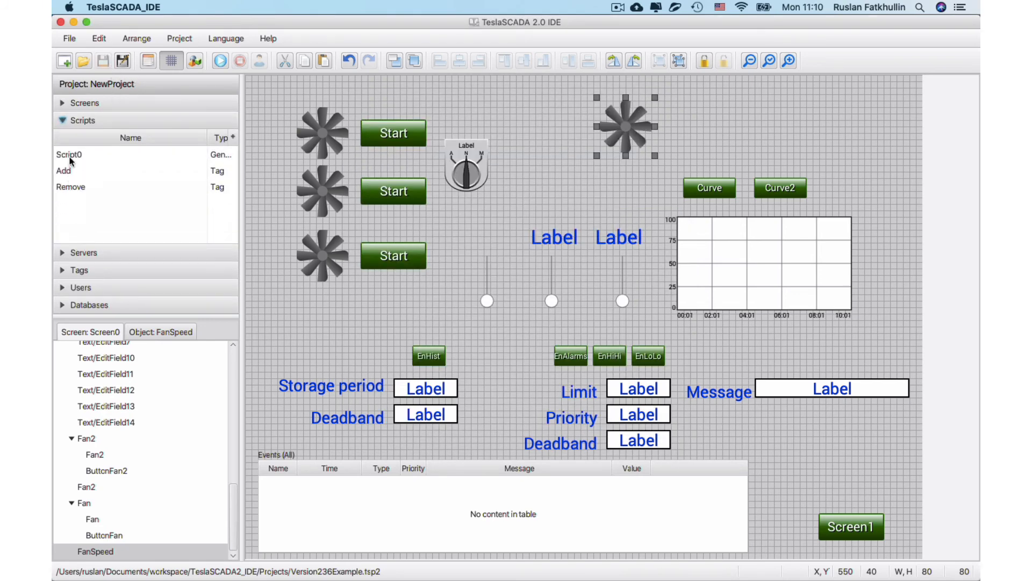
pyautogui.doubleClick(70, 156)
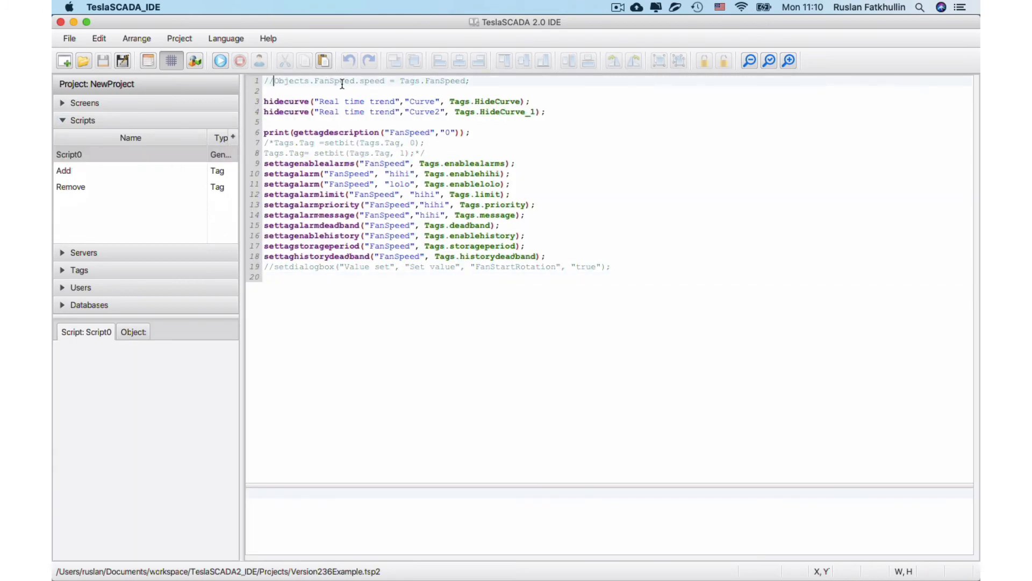
pyautogui.press('BackSpace')
pyautogui.press('BackSpace')
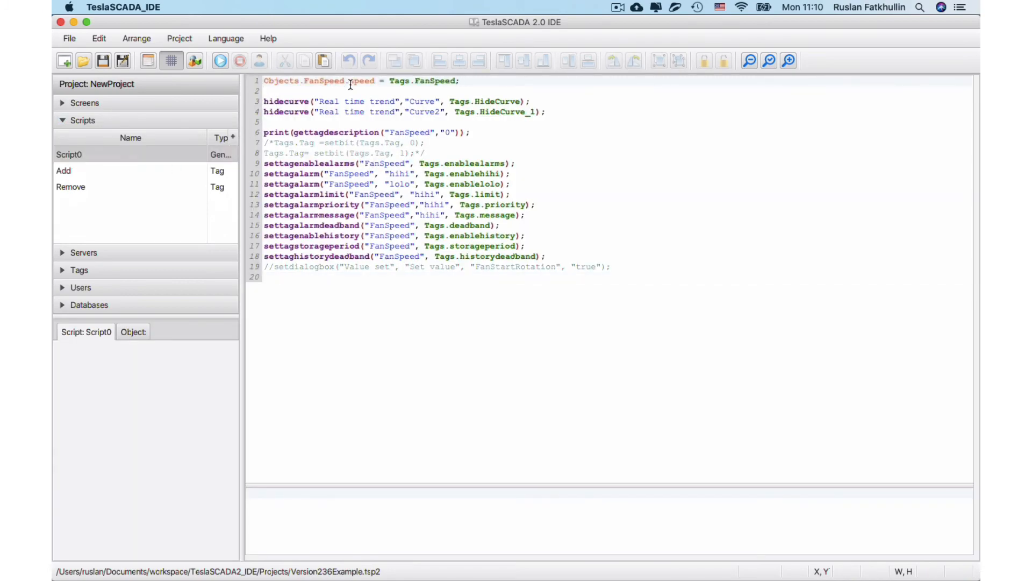
pyautogui.click(103, 60)
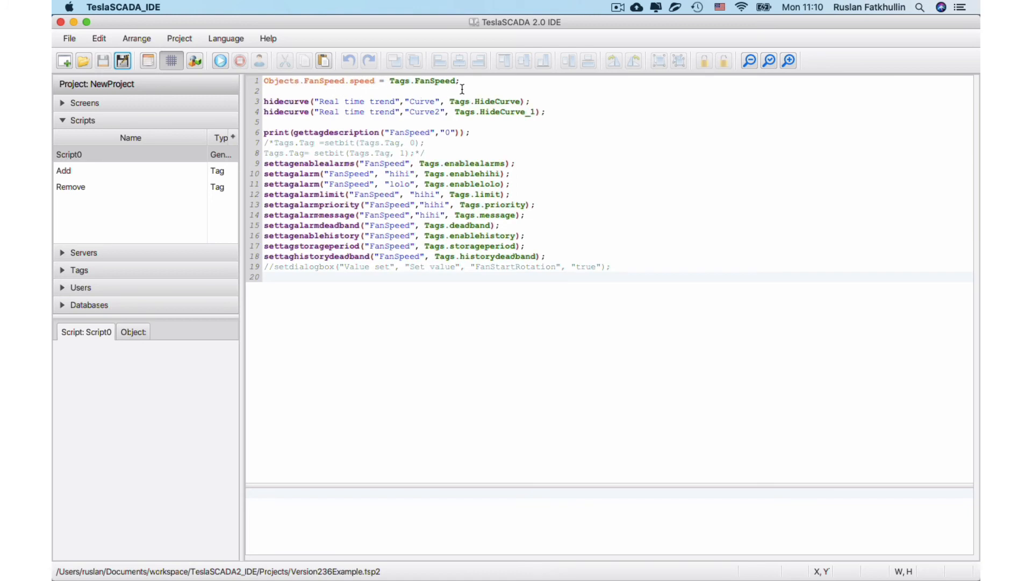
pyautogui.click(220, 61)
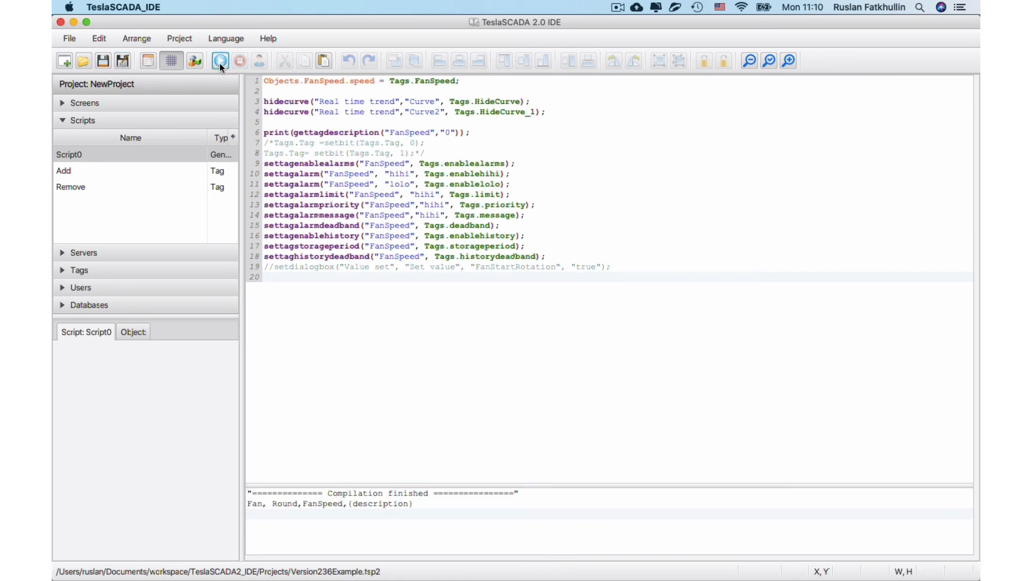
# Run the project on Screen0 and start the first fan.
pyautogui.click(62, 103)
pyautogui.doubleClick(81, 137)
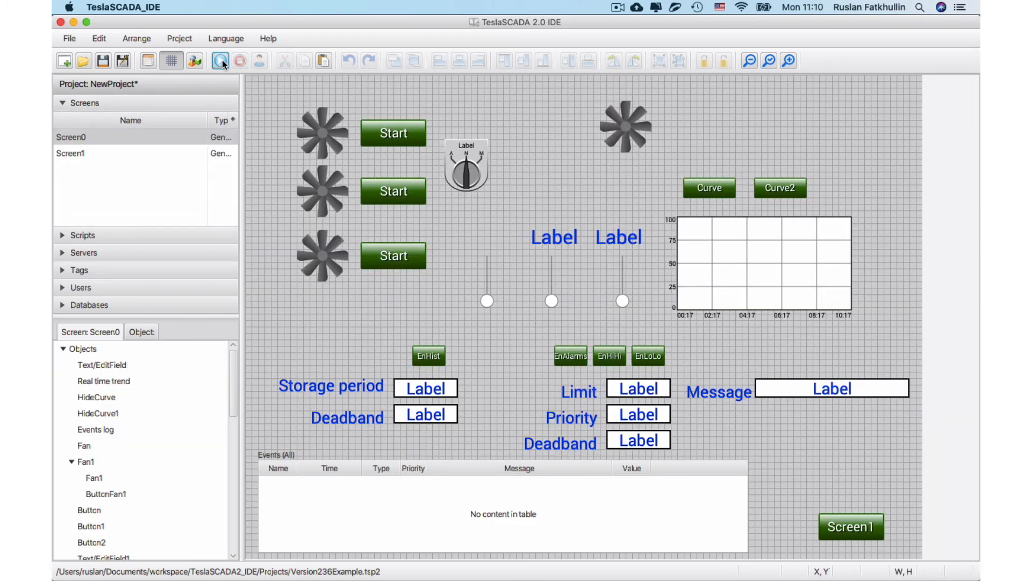
pyautogui.click(221, 60)
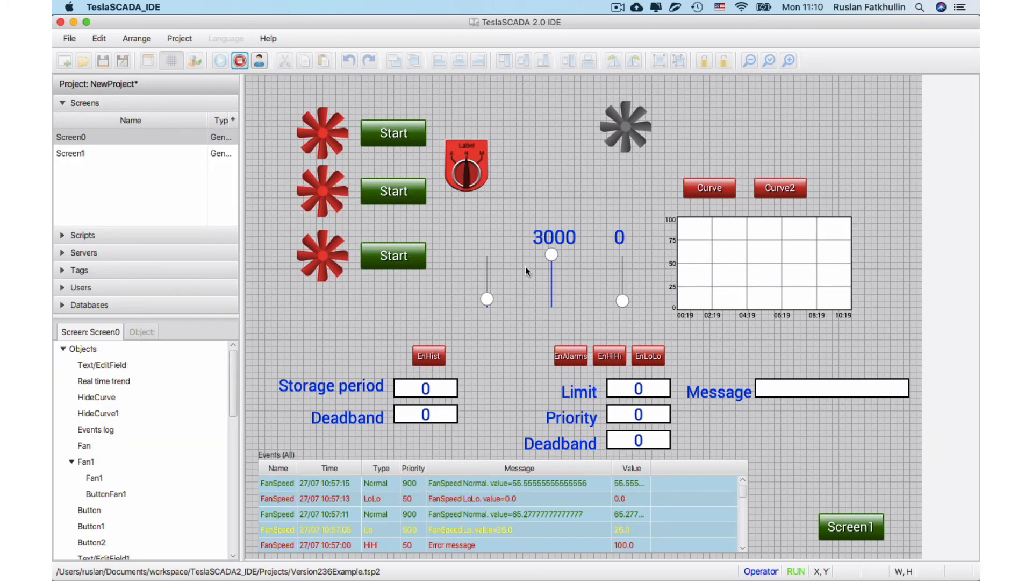
pyautogui.click(400, 132)
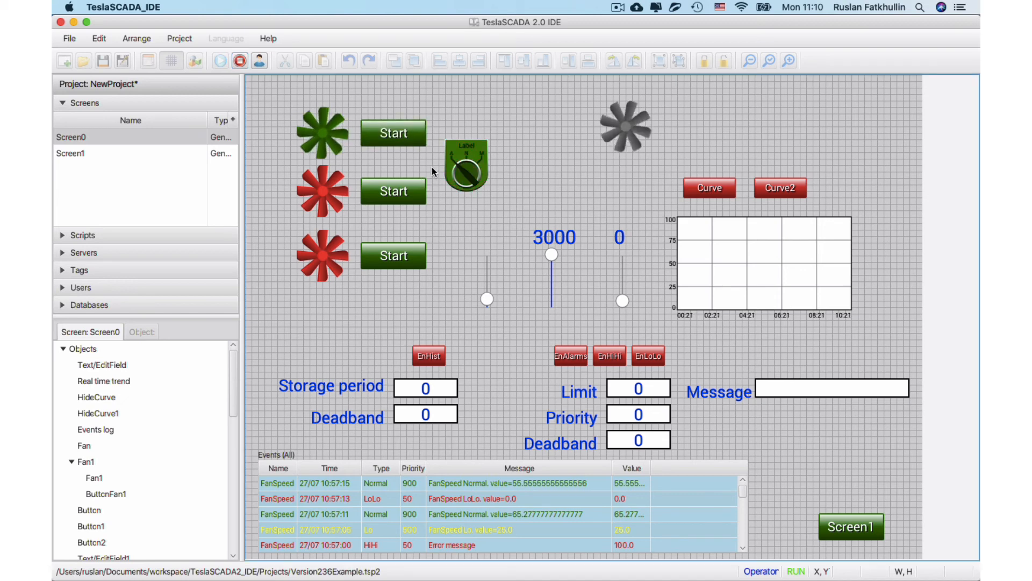
# Set the running fan's speed value above the middle slider to 1000, followed by 10000.
pyautogui.click(560, 240)
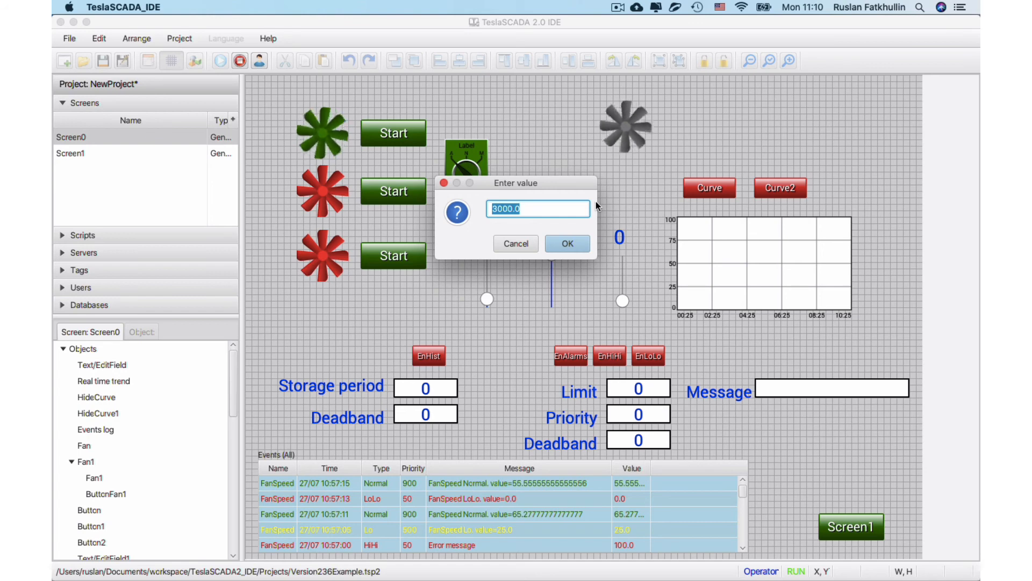
pyautogui.write('1000')
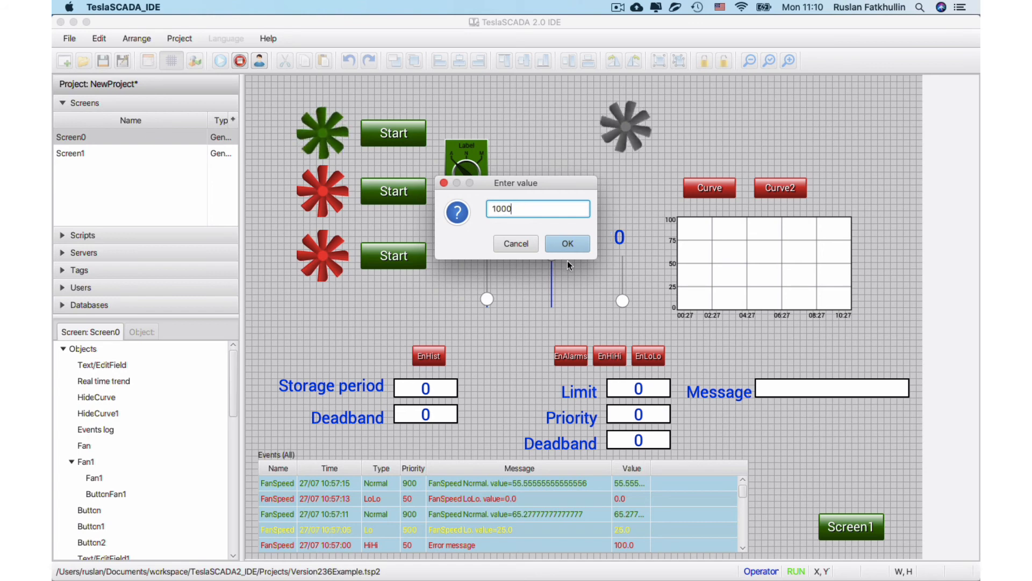
pyautogui.click(567, 247)
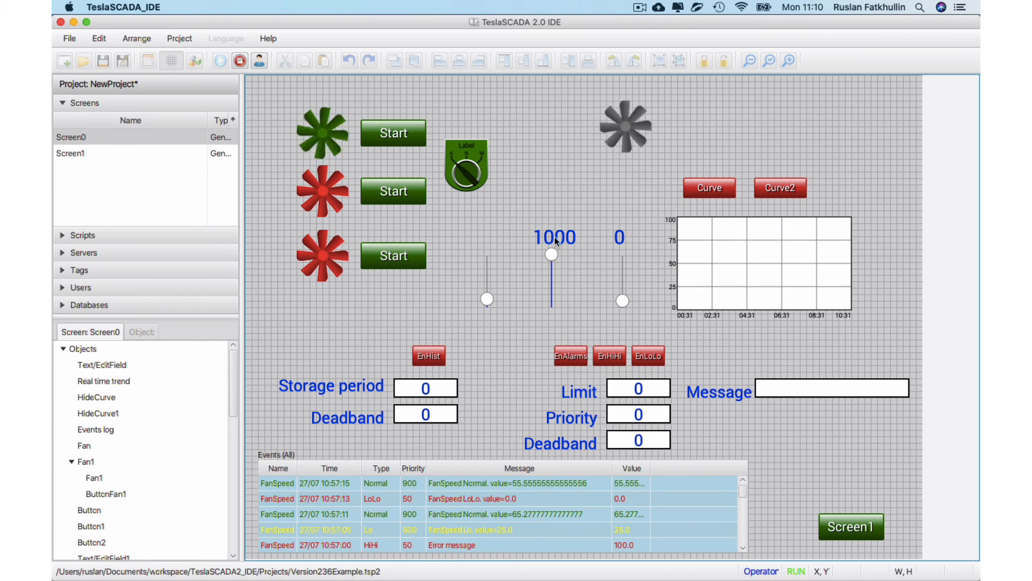
pyautogui.click(555, 238)
pyautogui.write('10000')
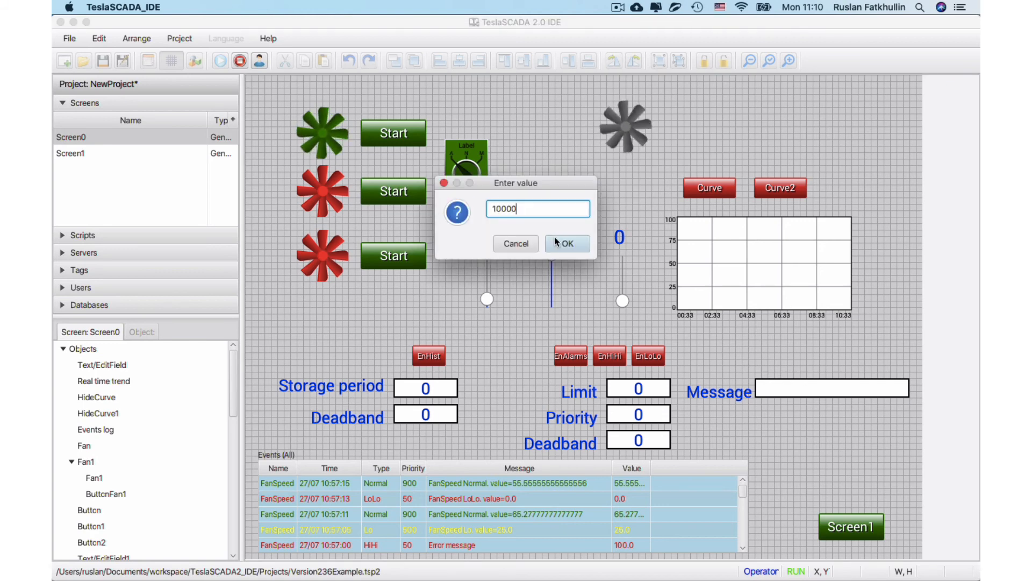
pyautogui.click(556, 242)
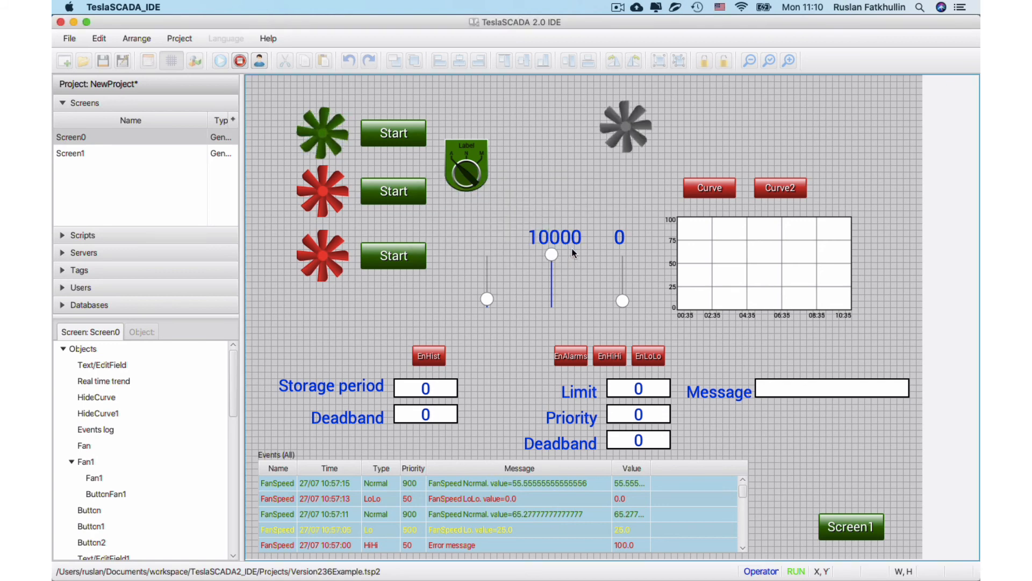
# Stop the simulation and uncomment the setdialogbox line for FanStartRotation at the end of Script0.
pyautogui.click(260, 39)
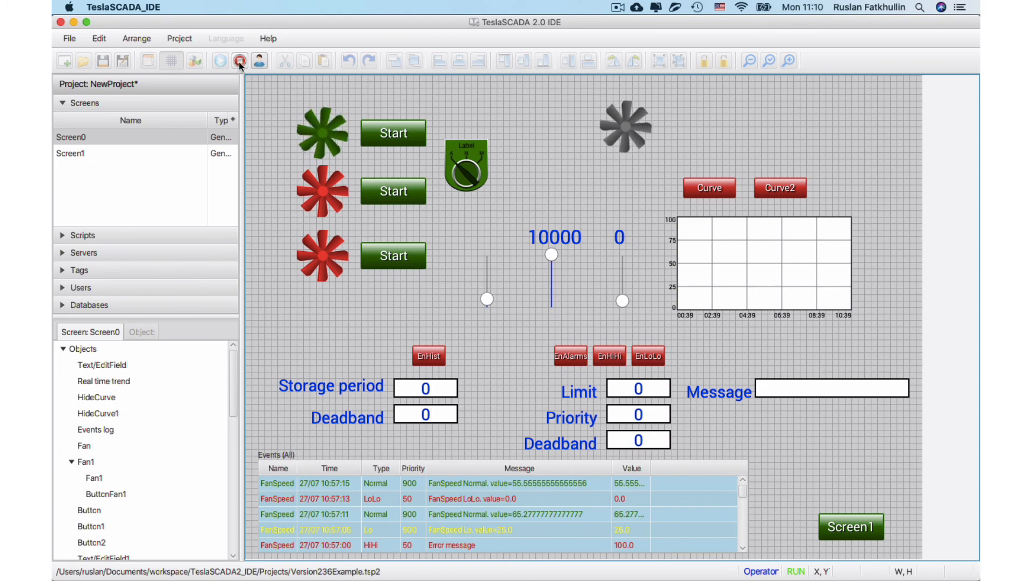
pyautogui.click(240, 63)
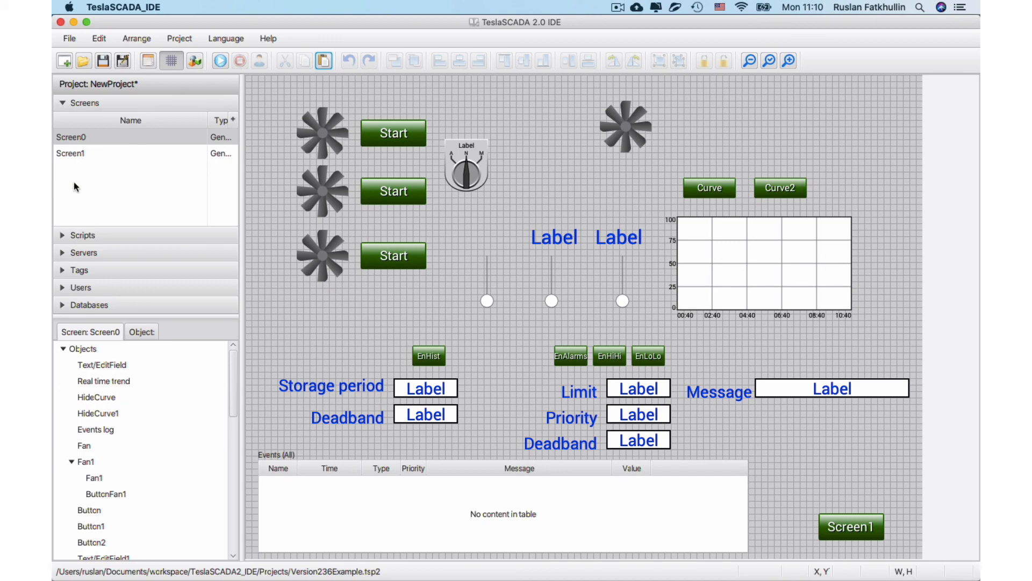
pyautogui.click(92, 237)
pyautogui.doubleClick(71, 157)
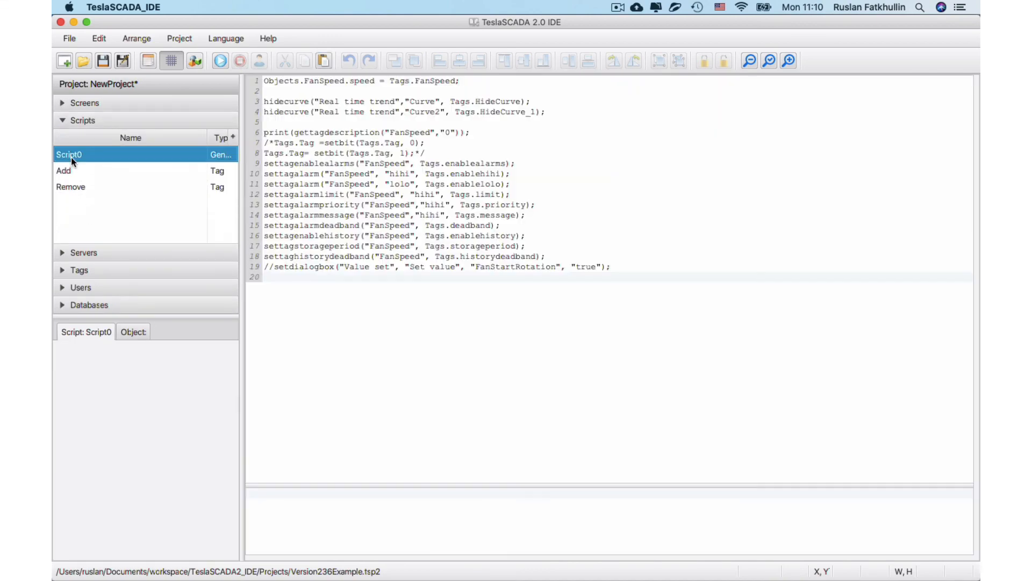
pyautogui.click(274, 267)
pyautogui.press('BackSpace')
pyautogui.press('BackSpace')
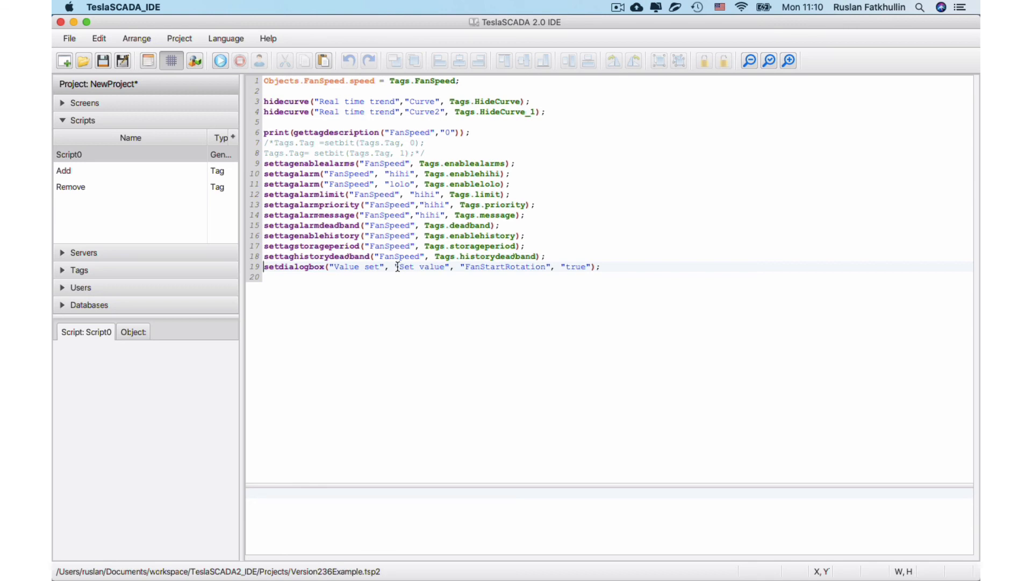
pyautogui.moveTo(400, 268); pyautogui.dragTo(545, 267)
pyautogui.click(474, 271)
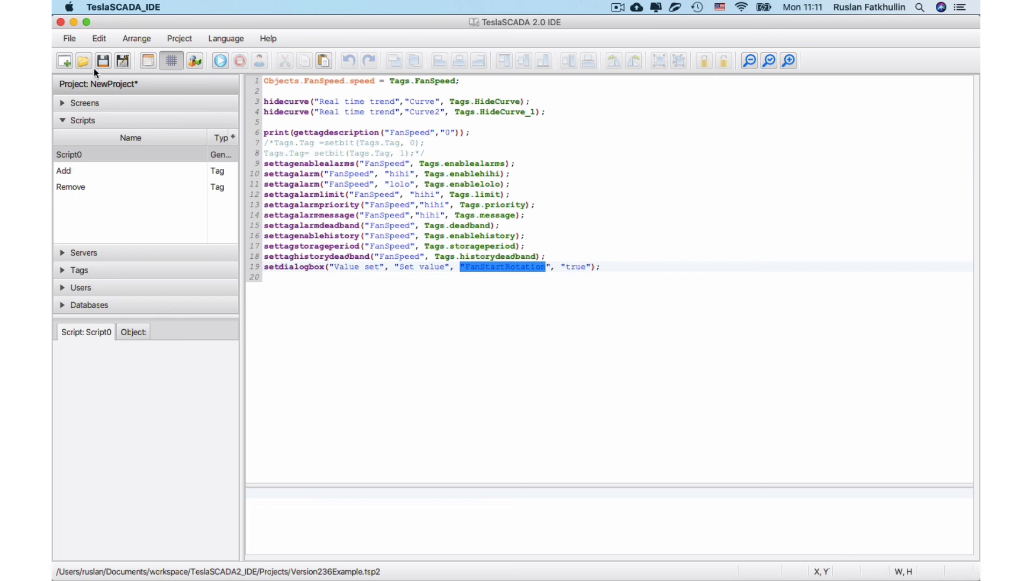
# Save the project, run Script0 and cancel its Value set dialog.
pyautogui.click(123, 60)
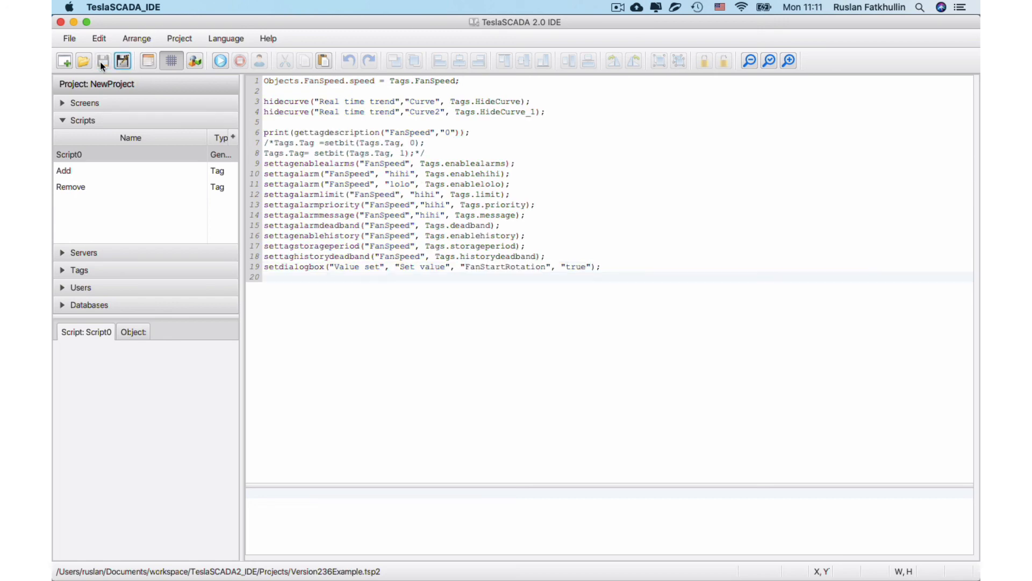
pyautogui.click(217, 61)
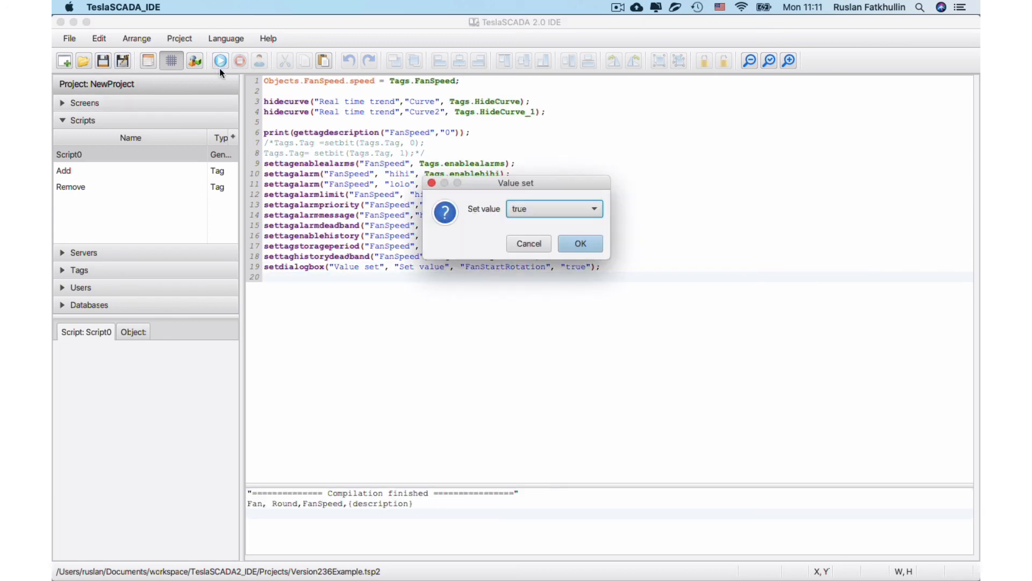
pyautogui.click(531, 247)
# Run the project on Screen0 and set the script dialog's value to false.
pyautogui.click(65, 103)
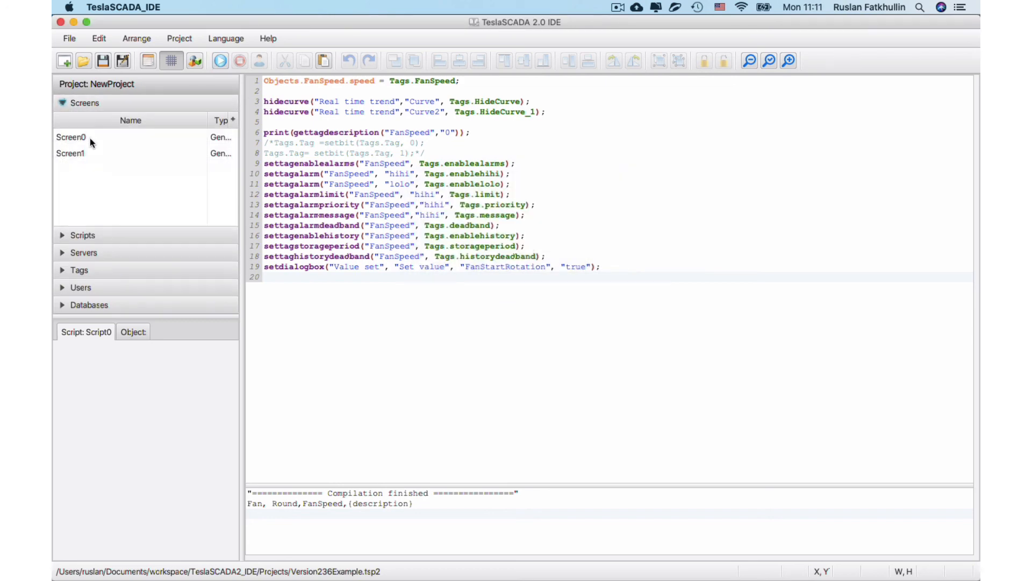
pyautogui.doubleClick(90, 138)
pyautogui.click(220, 61)
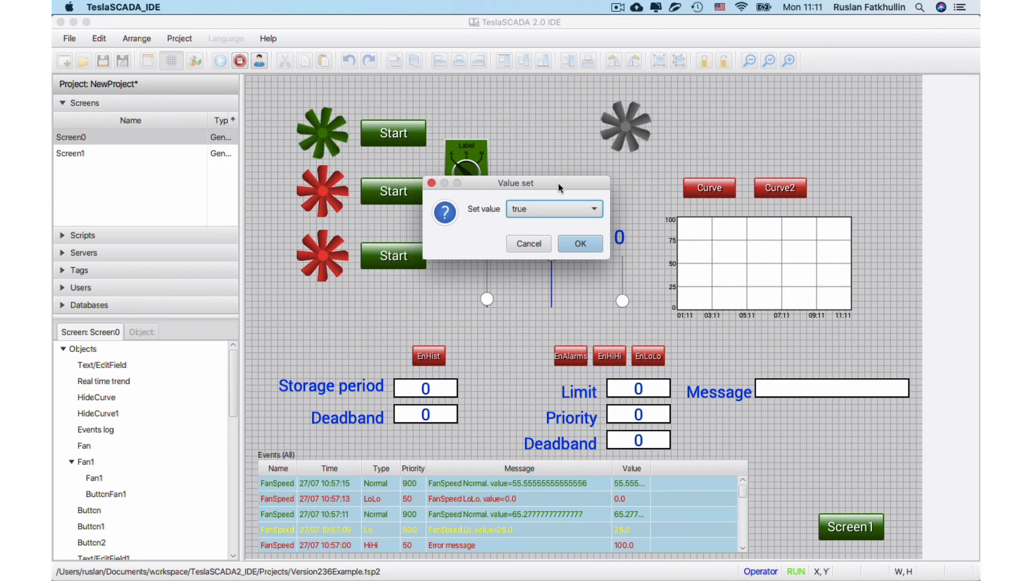
pyautogui.click(553, 208)
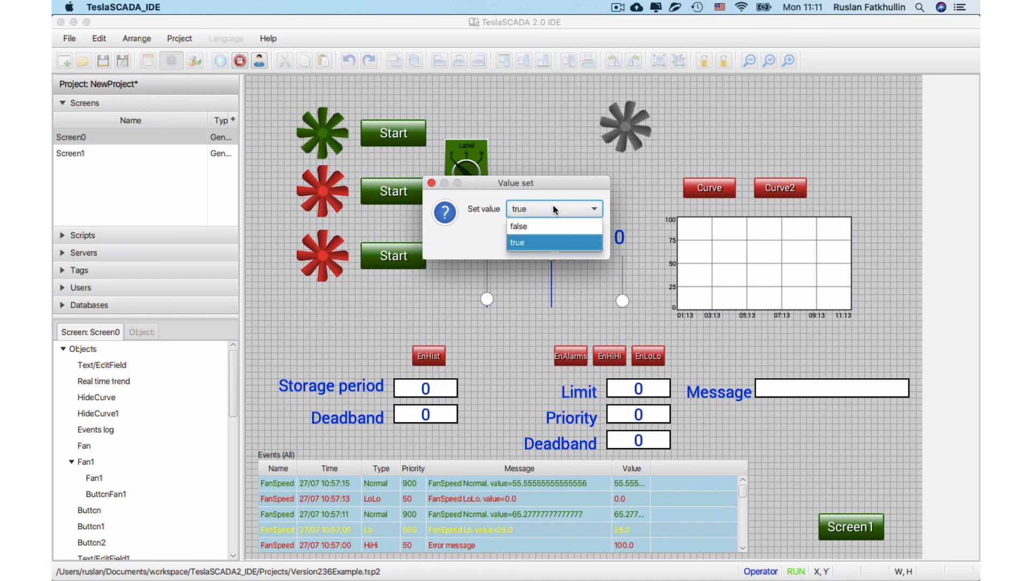
pyautogui.click(551, 226)
pyautogui.click(591, 247)
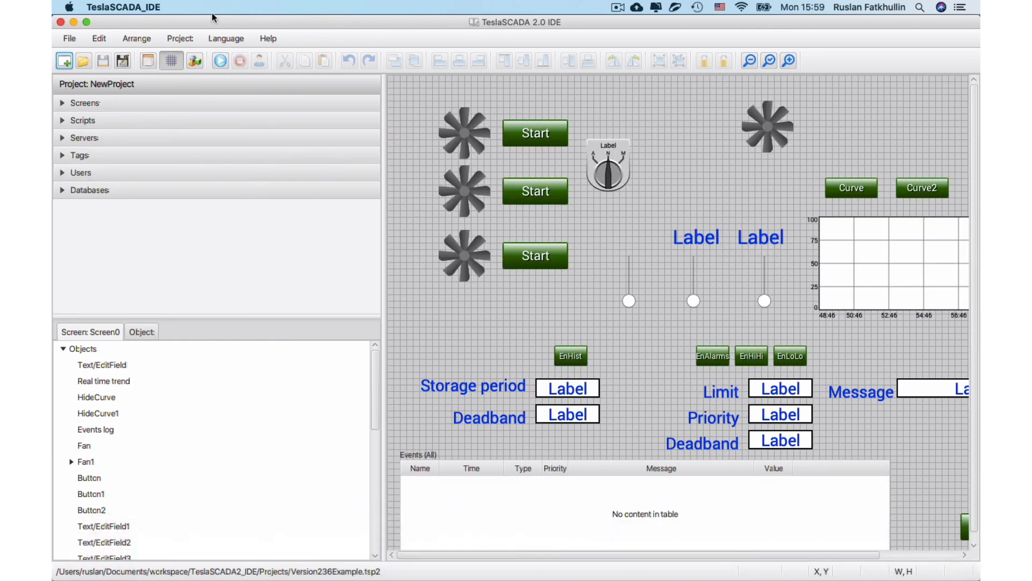
# Enable the virtual keyboard and switch the interface style to CASPIAN, narrowing the project pane to reveal more of the screen.
pyautogui.click(187, 38)
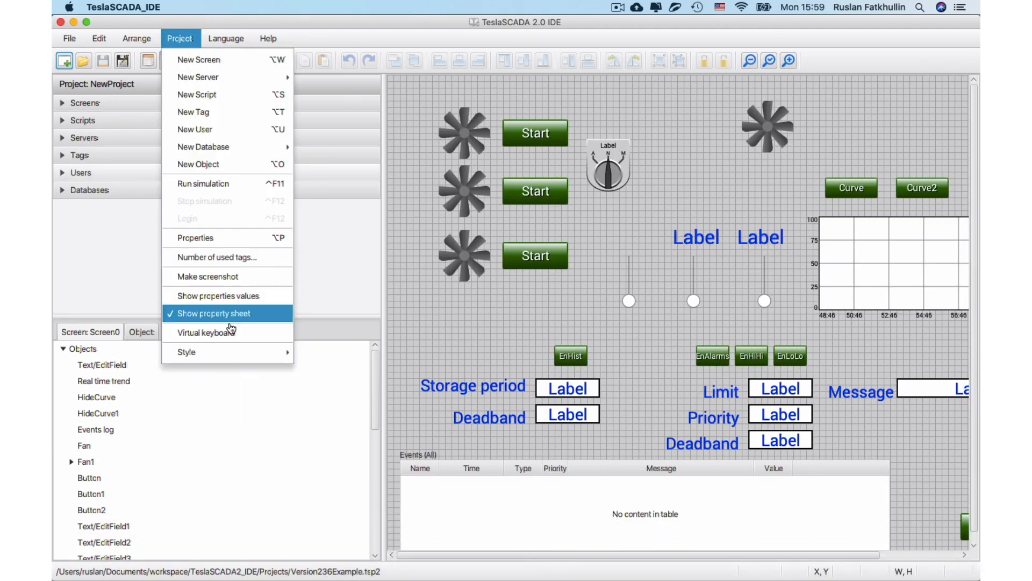
pyautogui.click(227, 334)
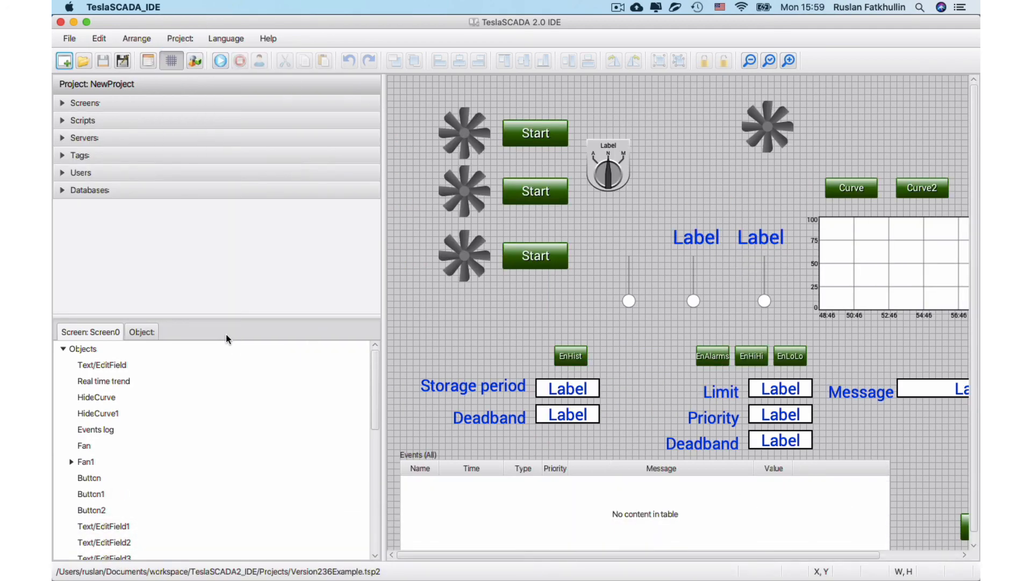
pyautogui.click(179, 38)
pyautogui.moveTo(222, 356)
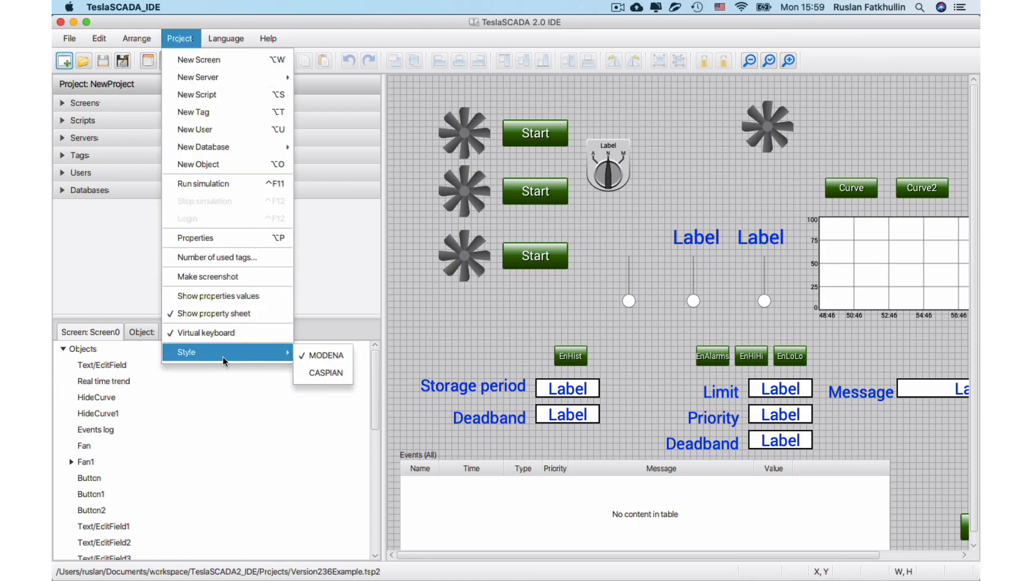
pyautogui.click(323, 373)
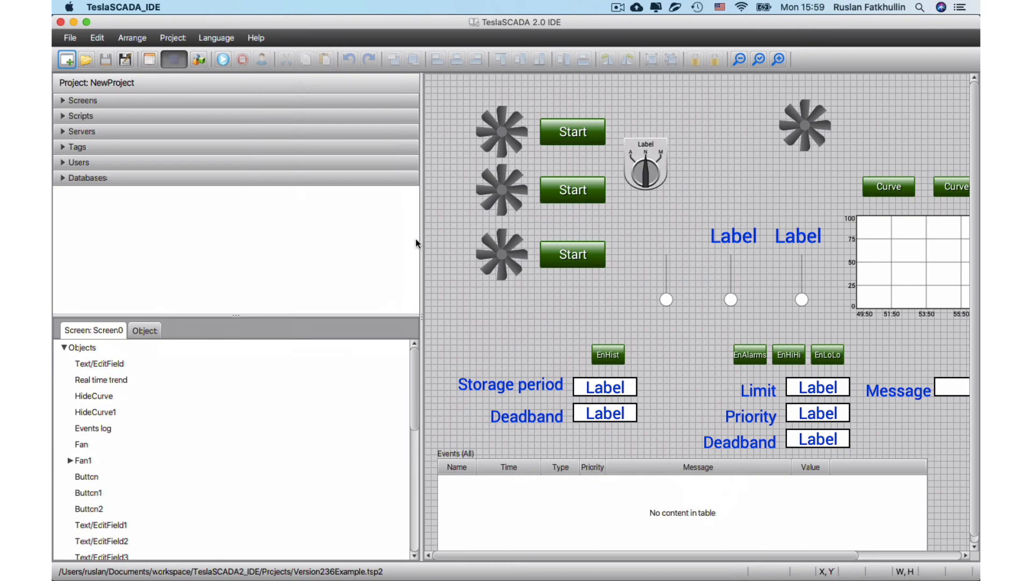
pyautogui.moveTo(421, 230); pyautogui.dragTo(350, 228)
# Run the simulation and set the fan speed value to 5000 with the virtual keyboard, dismissing the Value set dialogs.
pyautogui.click(223, 59)
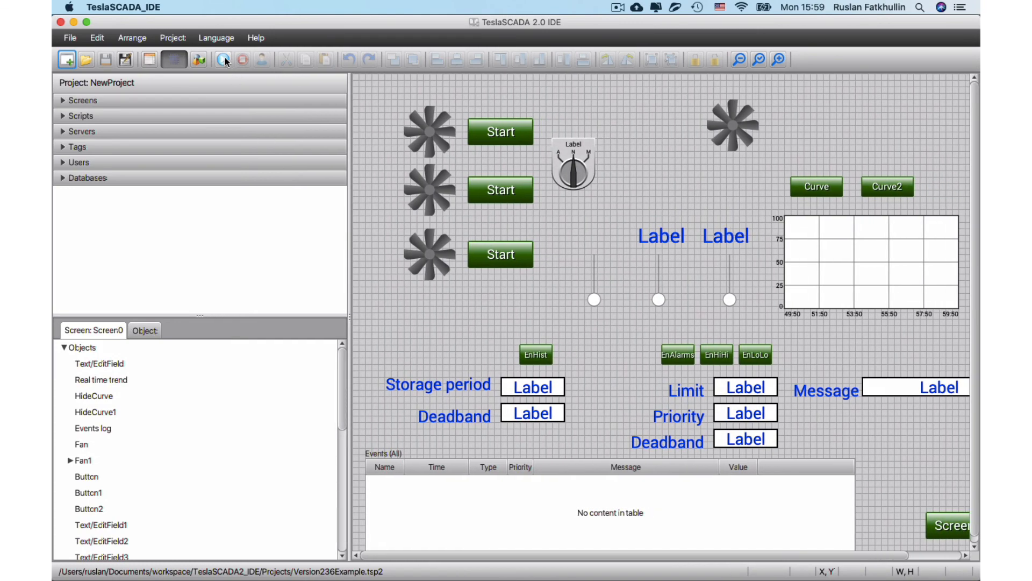
pyautogui.click(531, 242)
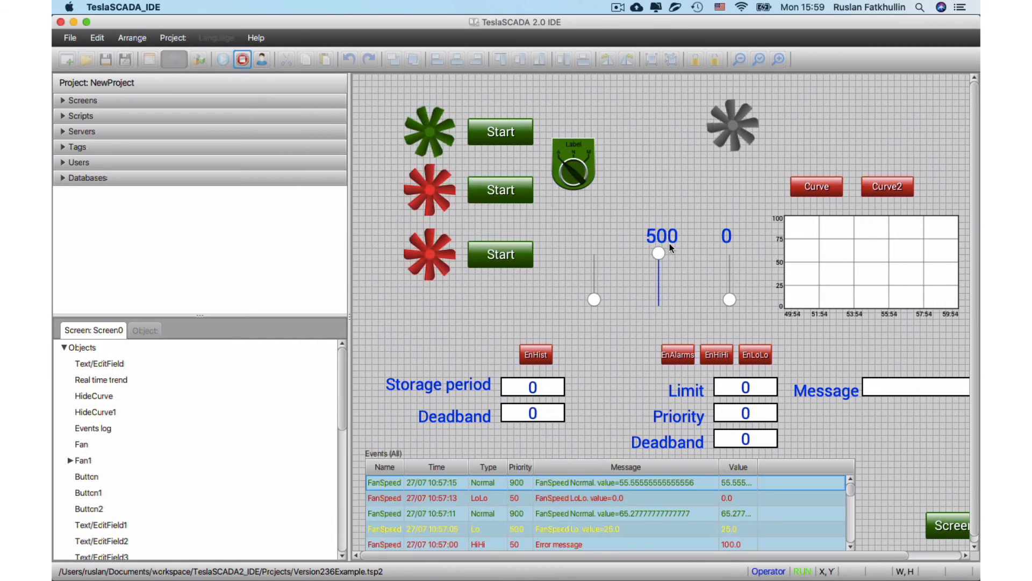
pyautogui.click(667, 237)
pyautogui.click(531, 255)
pyautogui.click(526, 299)
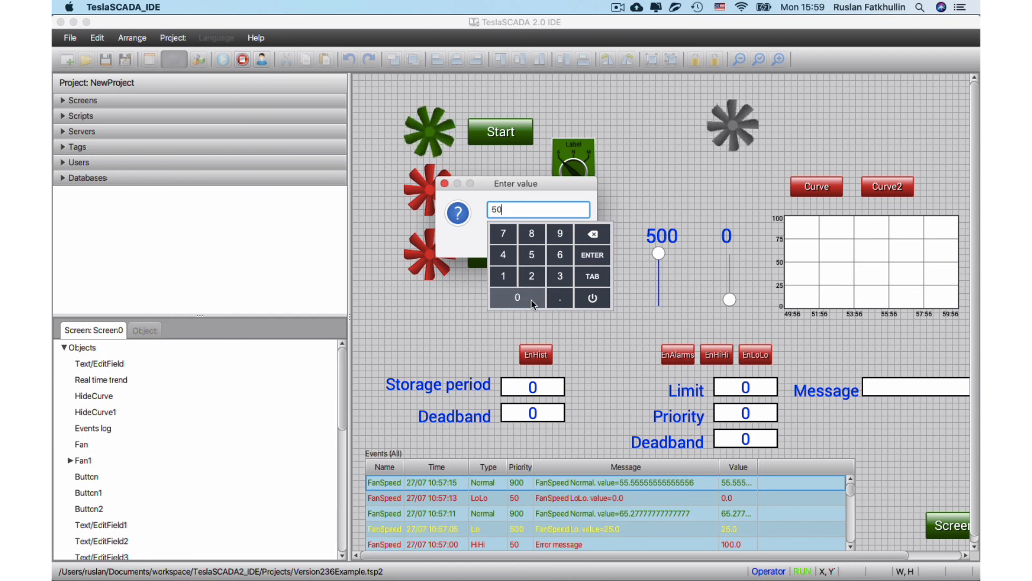
pyautogui.click(529, 300)
pyautogui.click(531, 302)
pyautogui.click(592, 255)
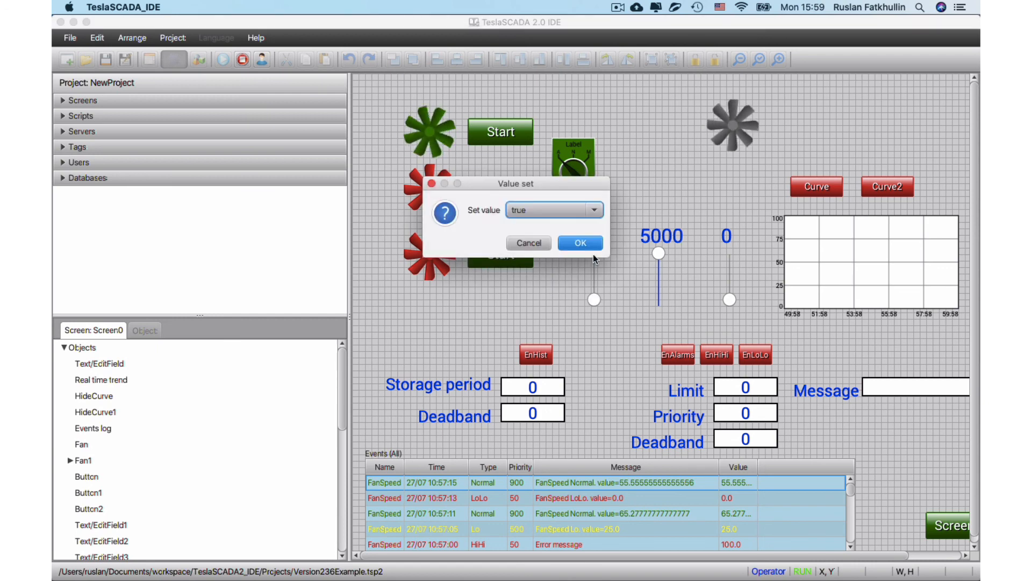
pyautogui.click(549, 242)
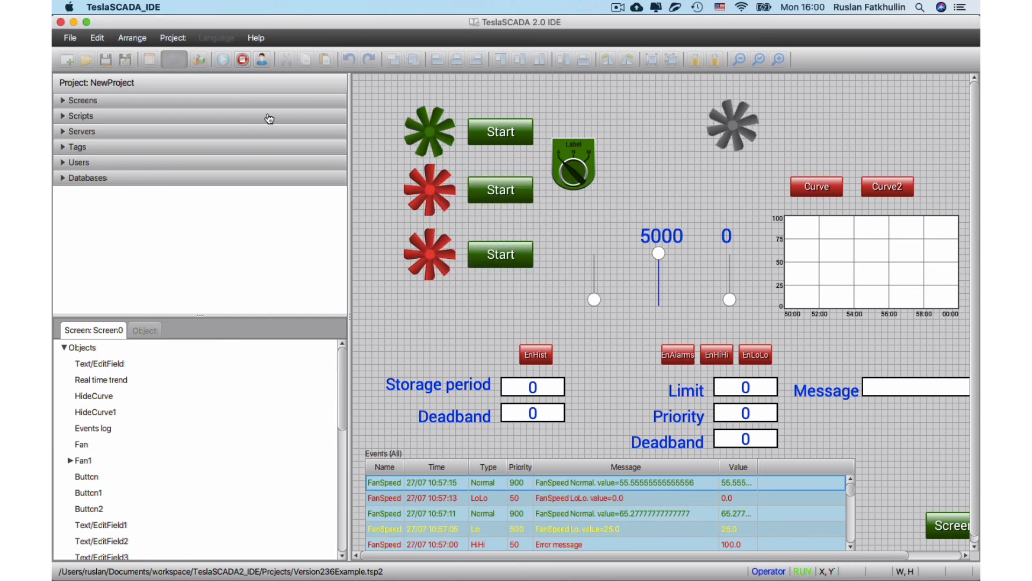
pyautogui.click(618, 6)
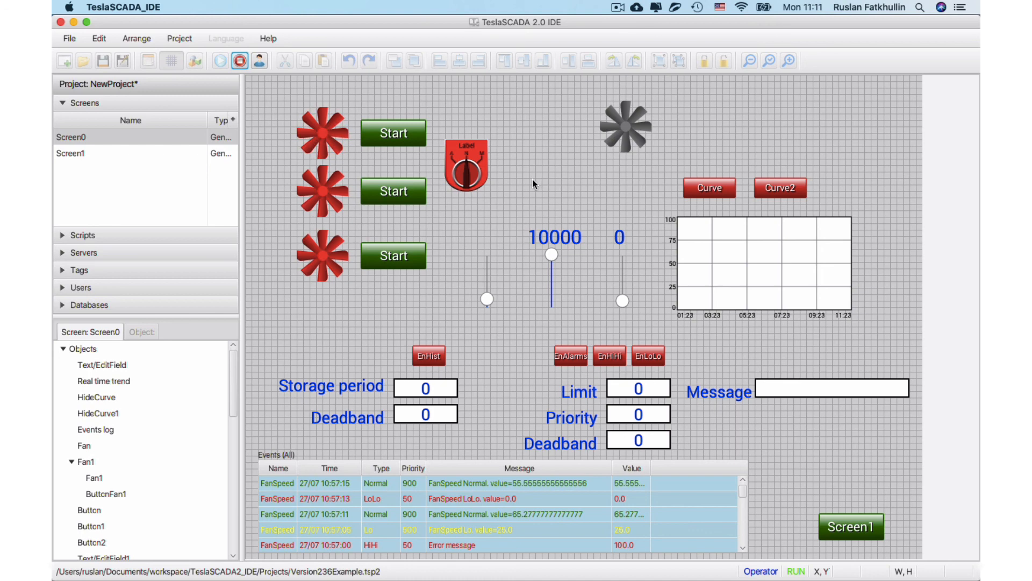
pyautogui.click(617, 7)
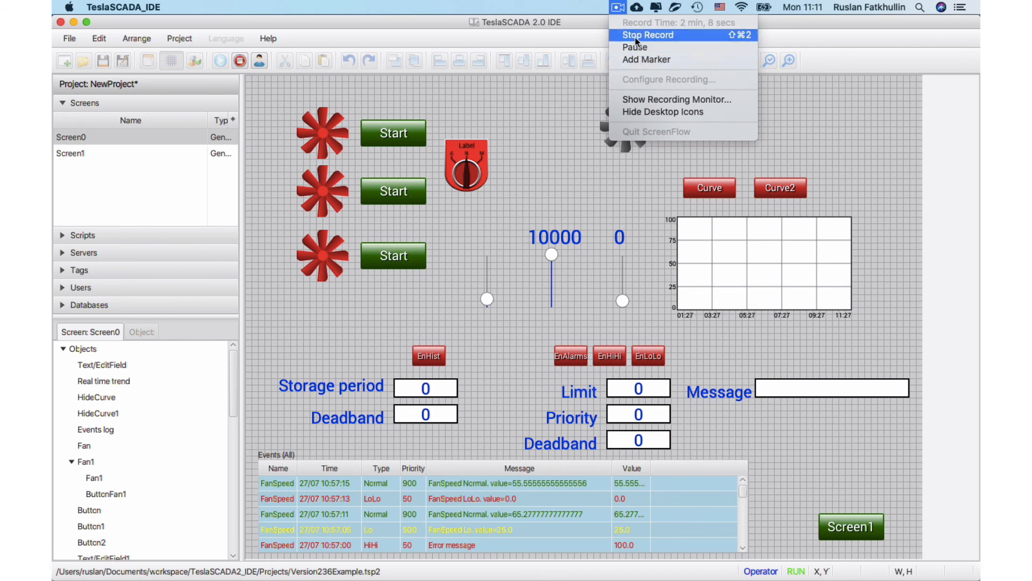
pyautogui.click(636, 37)
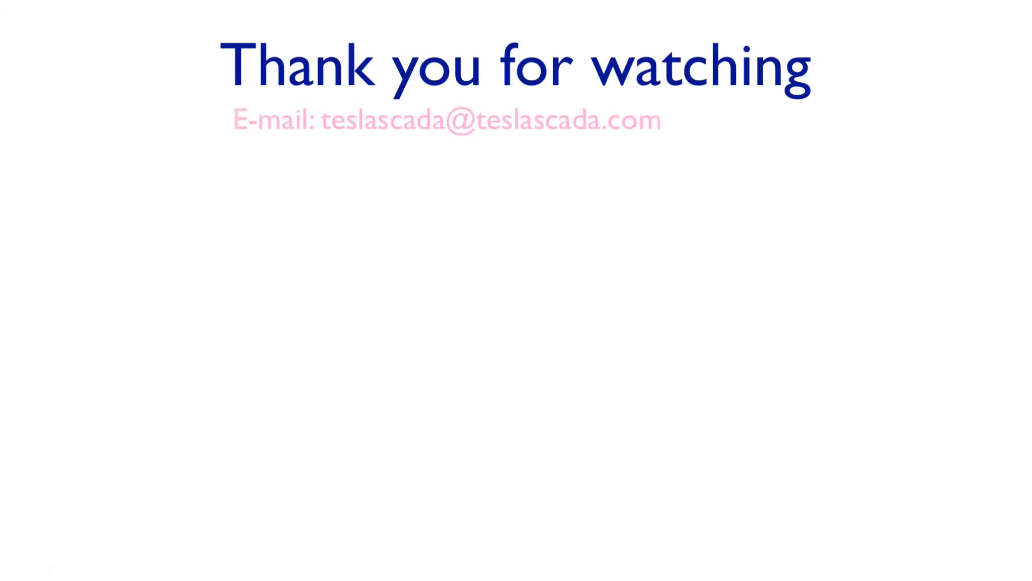